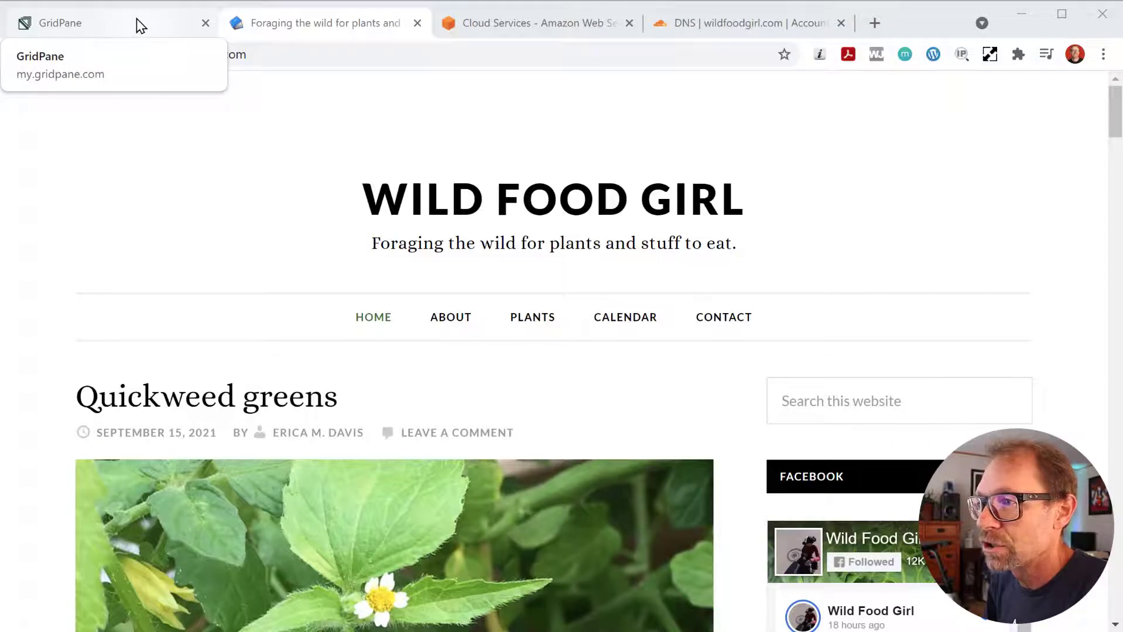
- Open the wildfoodgirl.com site settings on the OVH Dedicated server in GridPane
left_click(139, 26)
scroll(490, 387, "down", 3)
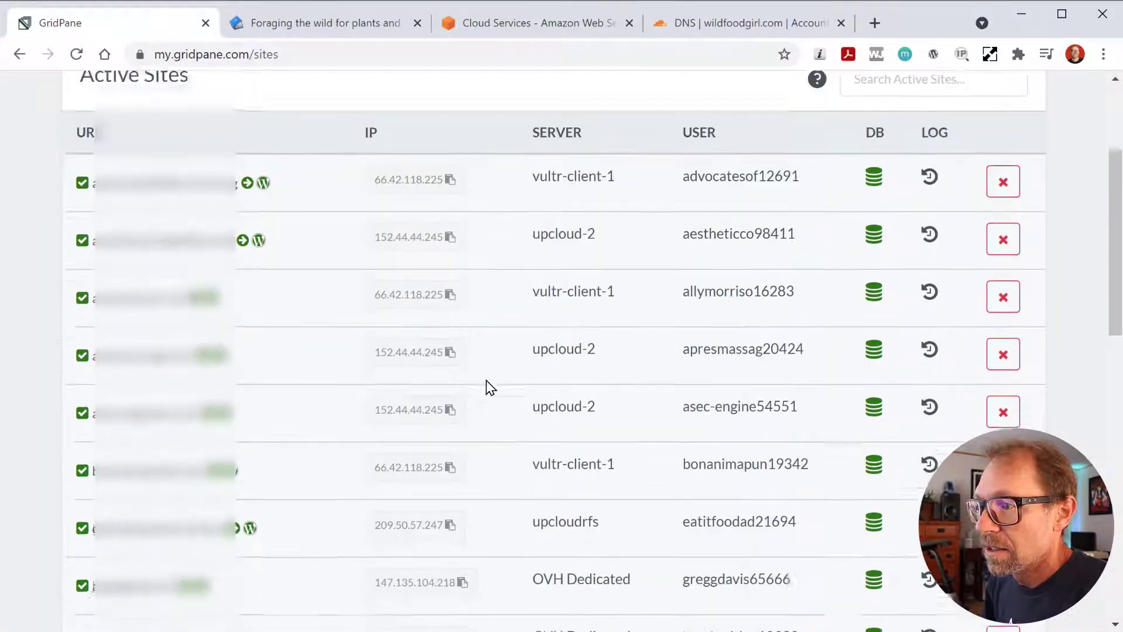
scroll(487, 381, "down", 15)
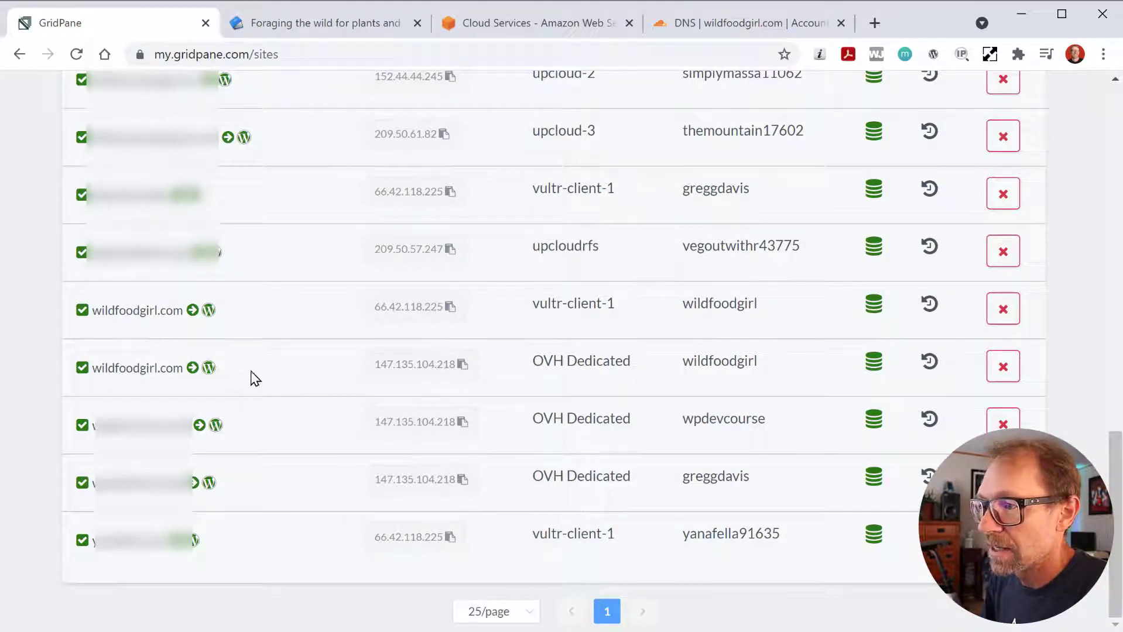
left_click(128, 374)
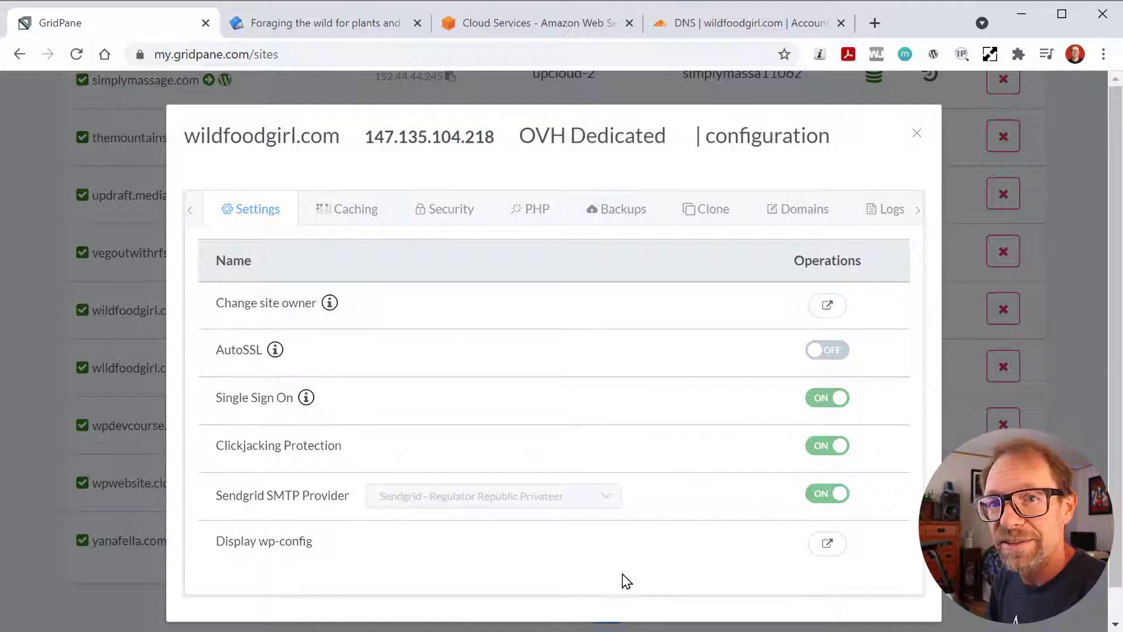
- Switch back to the Wild Food Girl website with Ctrl+Tab
key("ctrl+Tab")
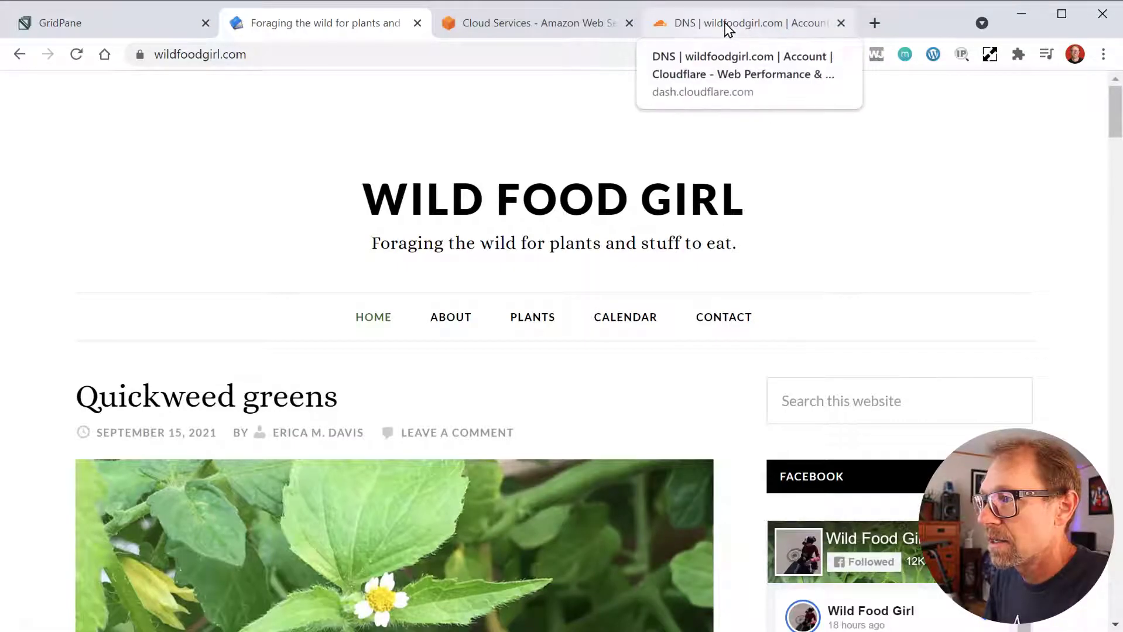
- Look over wildfoodgirl.com's Cloudflare DNS records, then go to Amazon Web Services
left_click(726, 27)
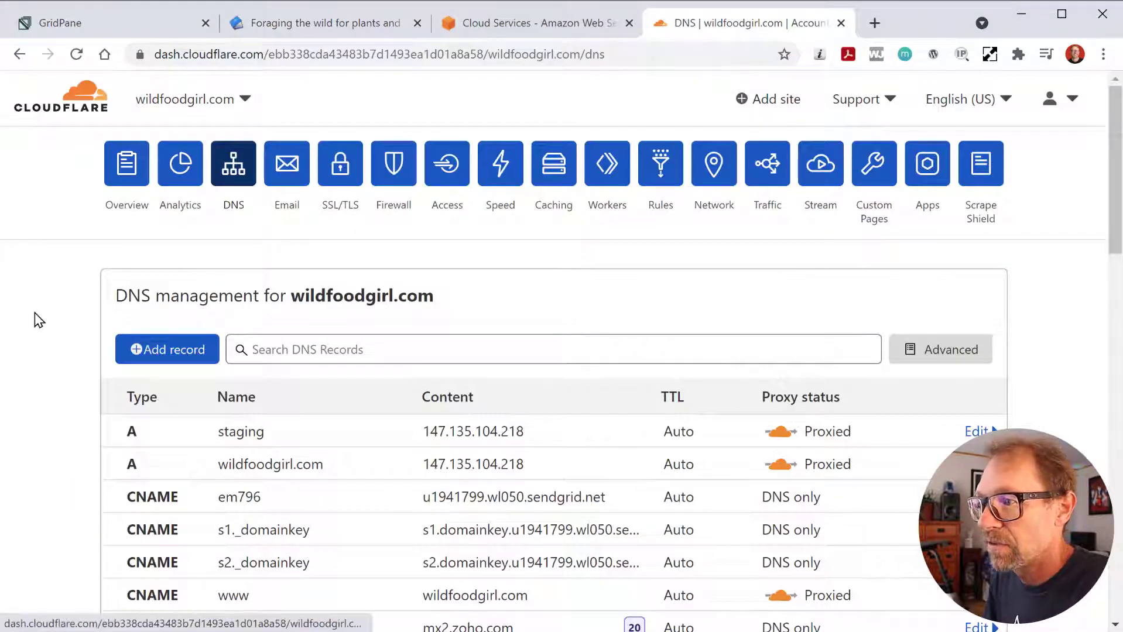
scroll(36, 310, "down", 5)
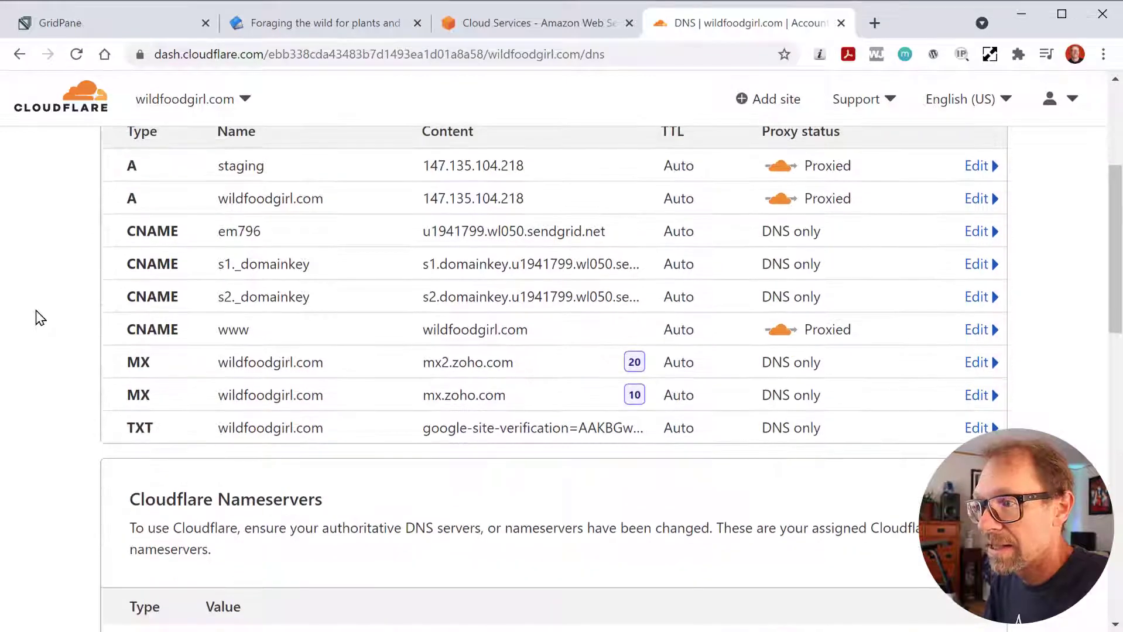
scroll(36, 311, "up", 5)
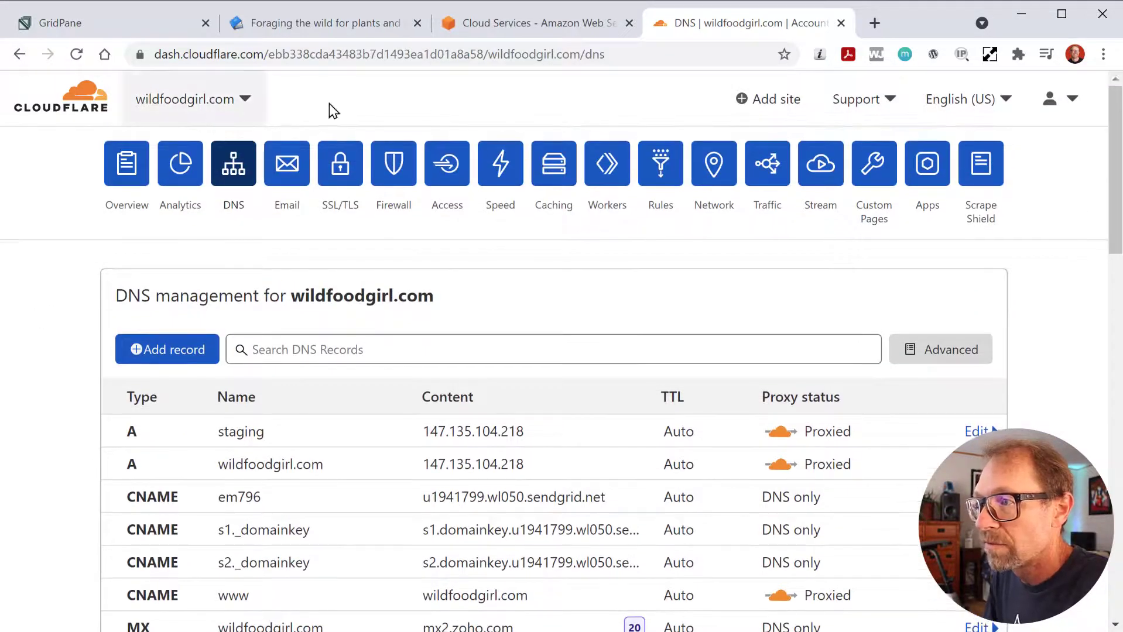
left_click(440, 35)
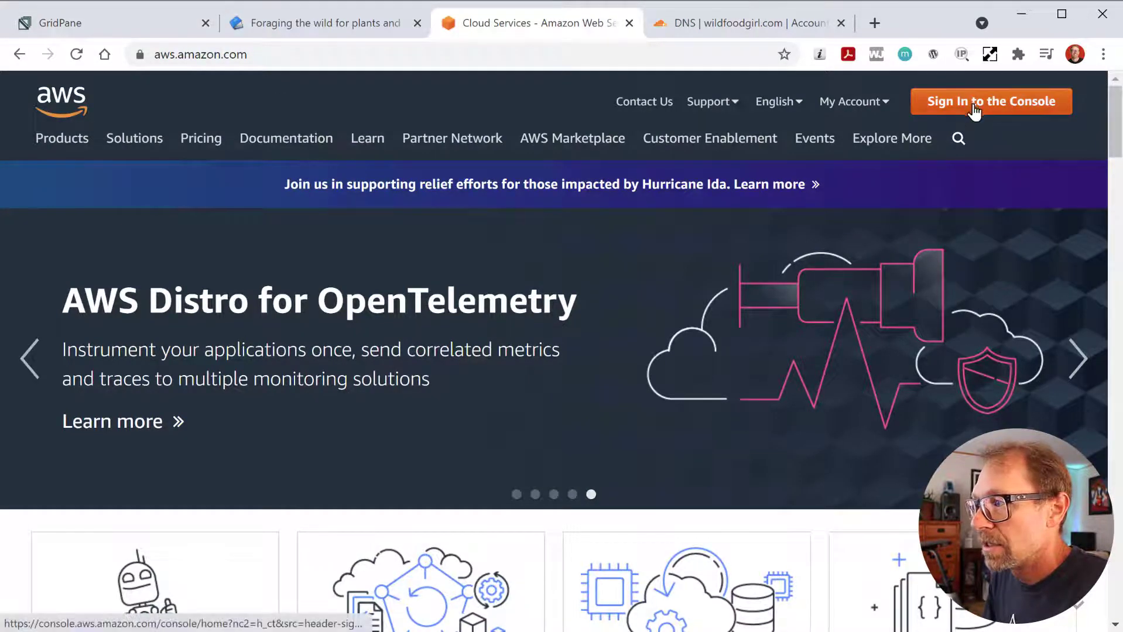
- Sign in to the AWS console as root user and open the SES Domains list
mouse_move(860, 112)
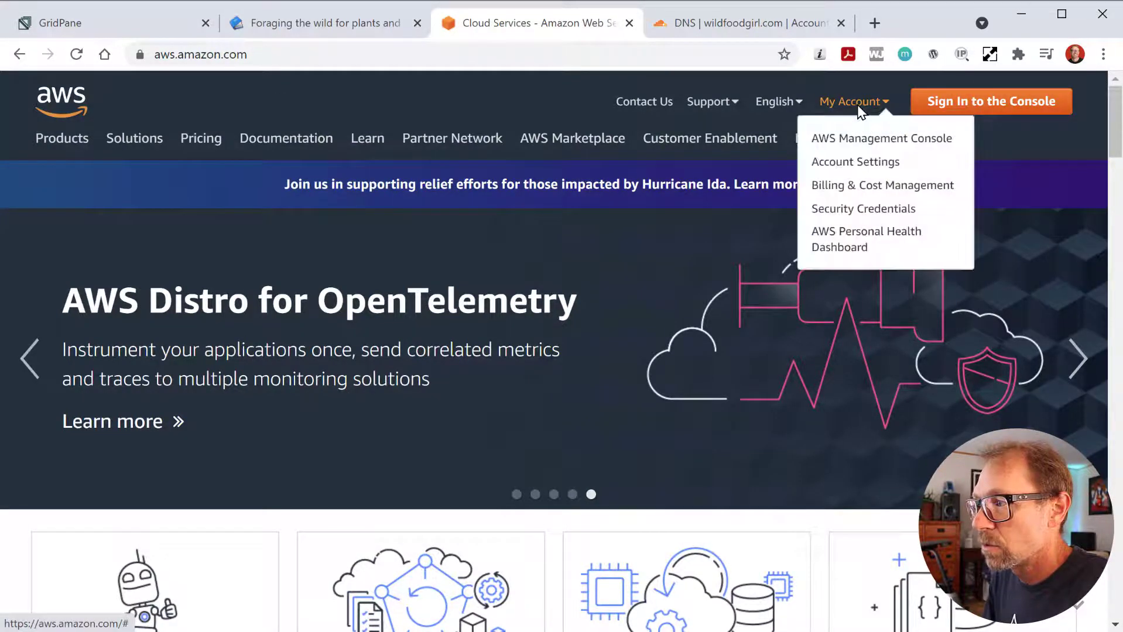
left_click(1002, 106)
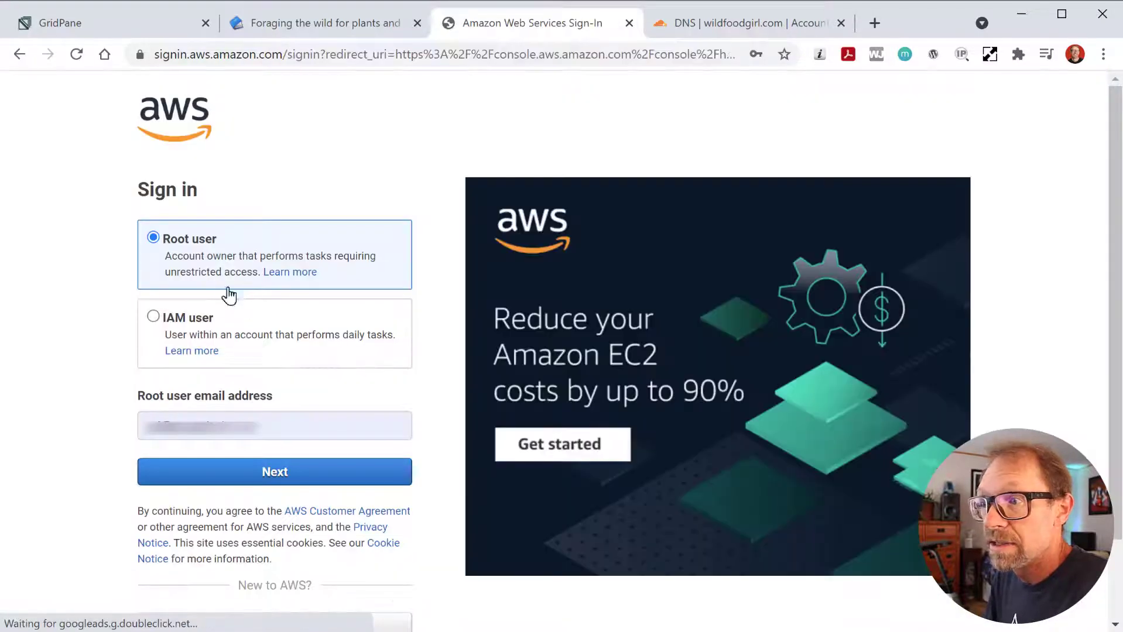
left_click(262, 470)
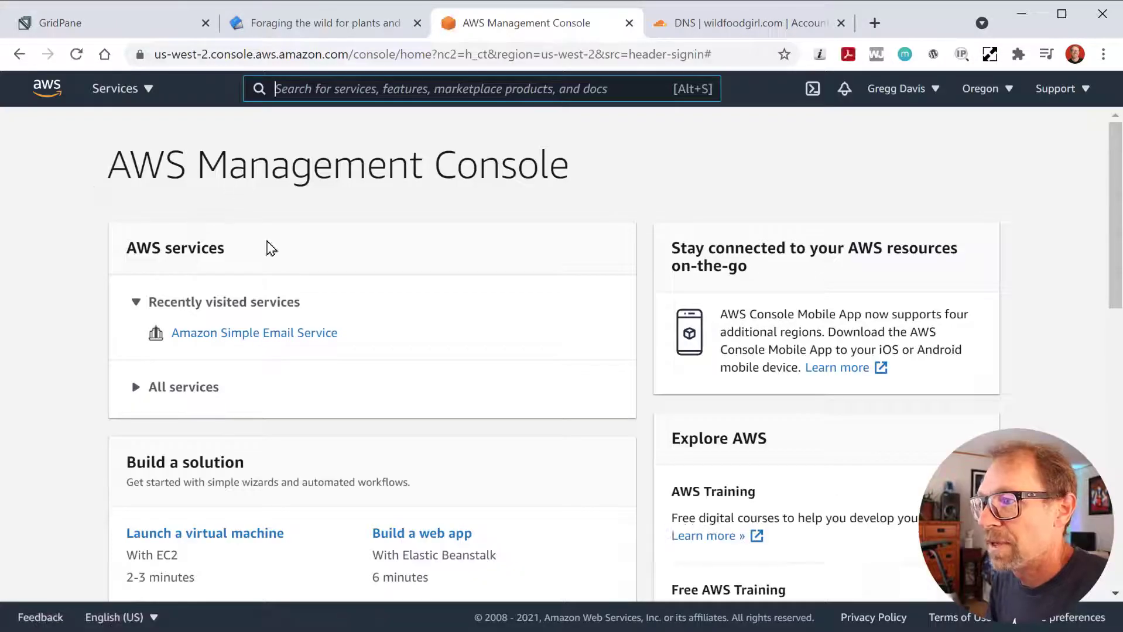
left_click(276, 335)
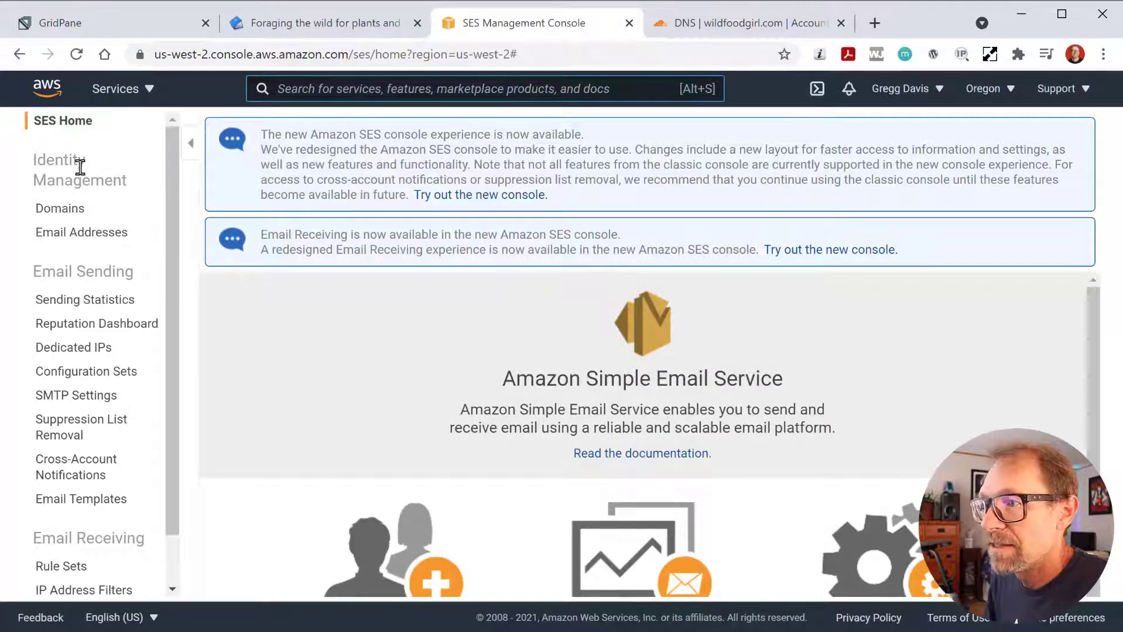
left_click(70, 216)
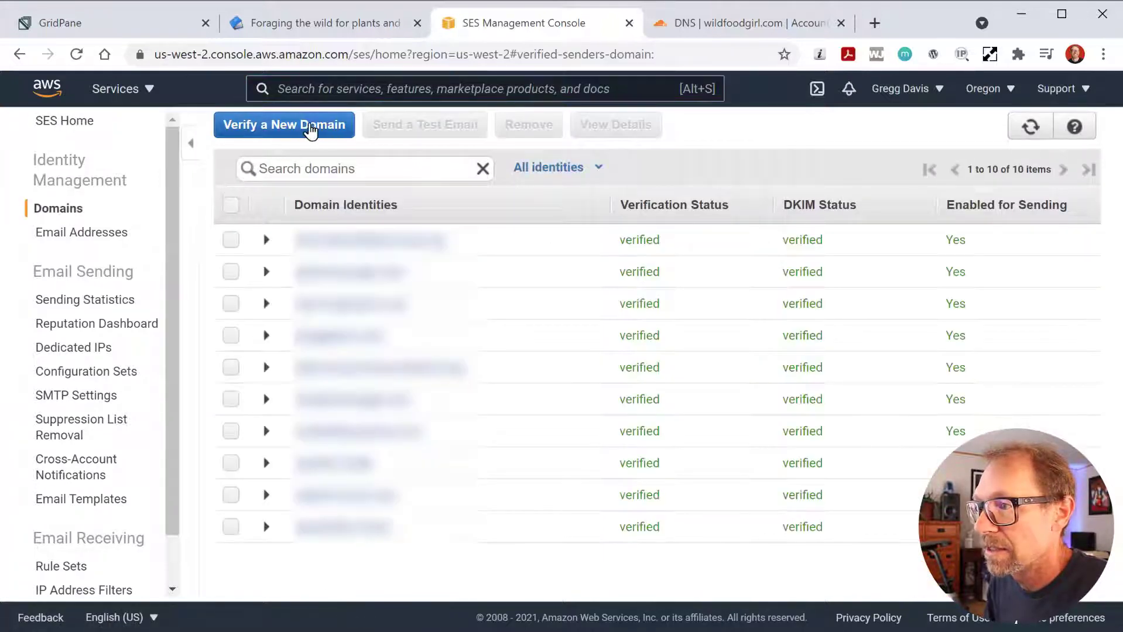
- Submit wildfoodgirl.com for SES domain verification with Generate DKIM Settings ticked
left_click(308, 126)
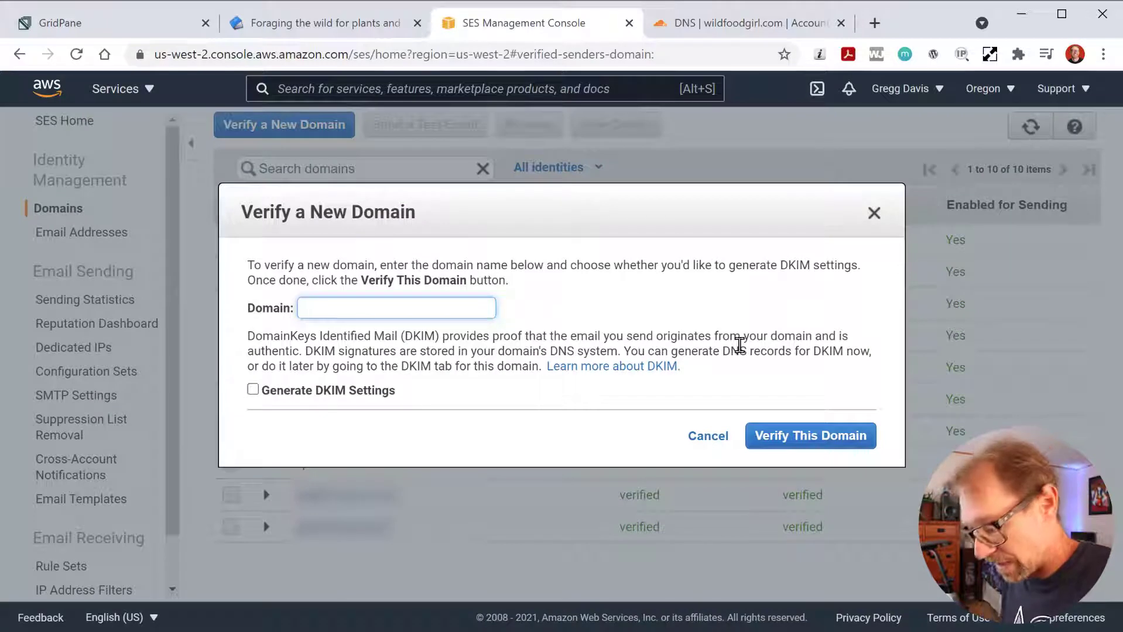
type("wildfoodgirl.com")
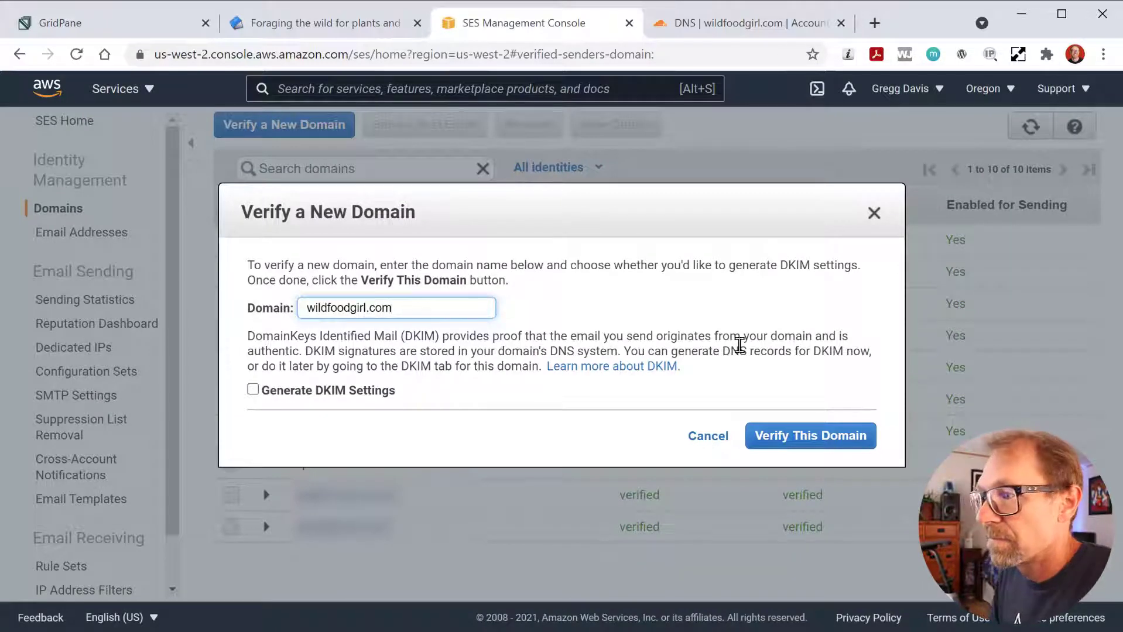
left_click(254, 391)
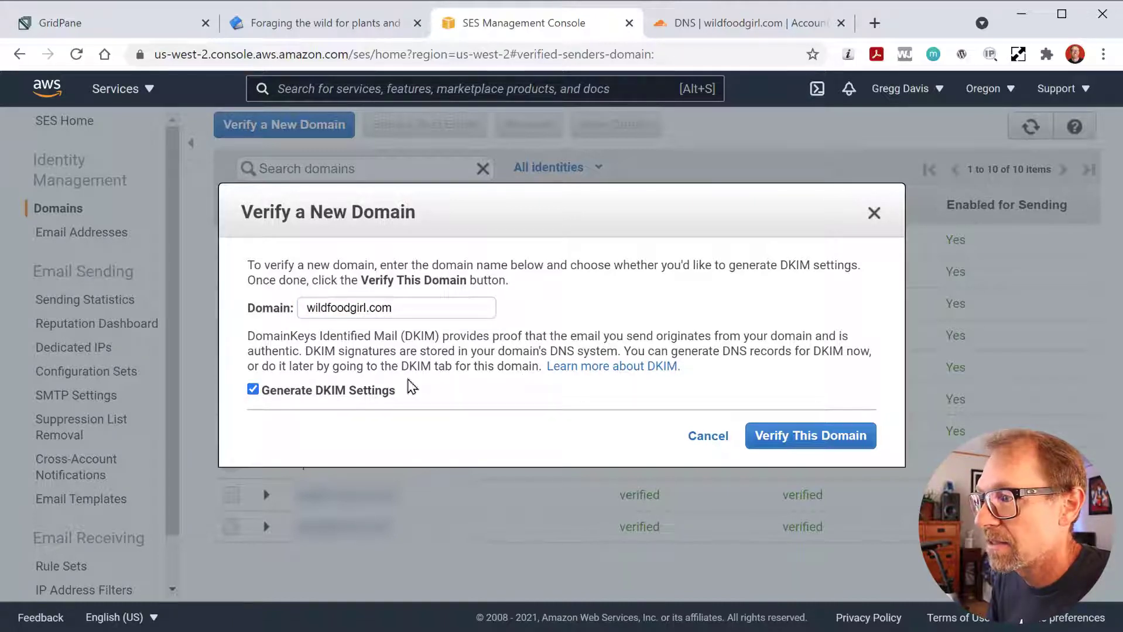
left_click(797, 433)
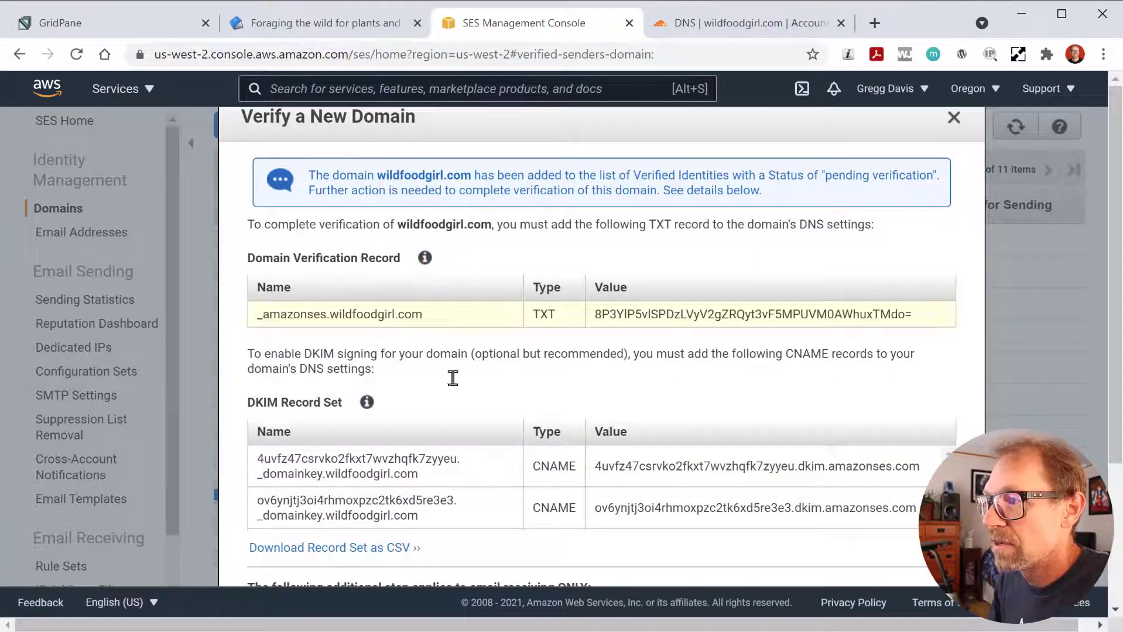
- Copy the TXT record name _amazonses.wildfoodgirl.com and return to Cloudflare DNS
scroll(412, 404, "down", 2)
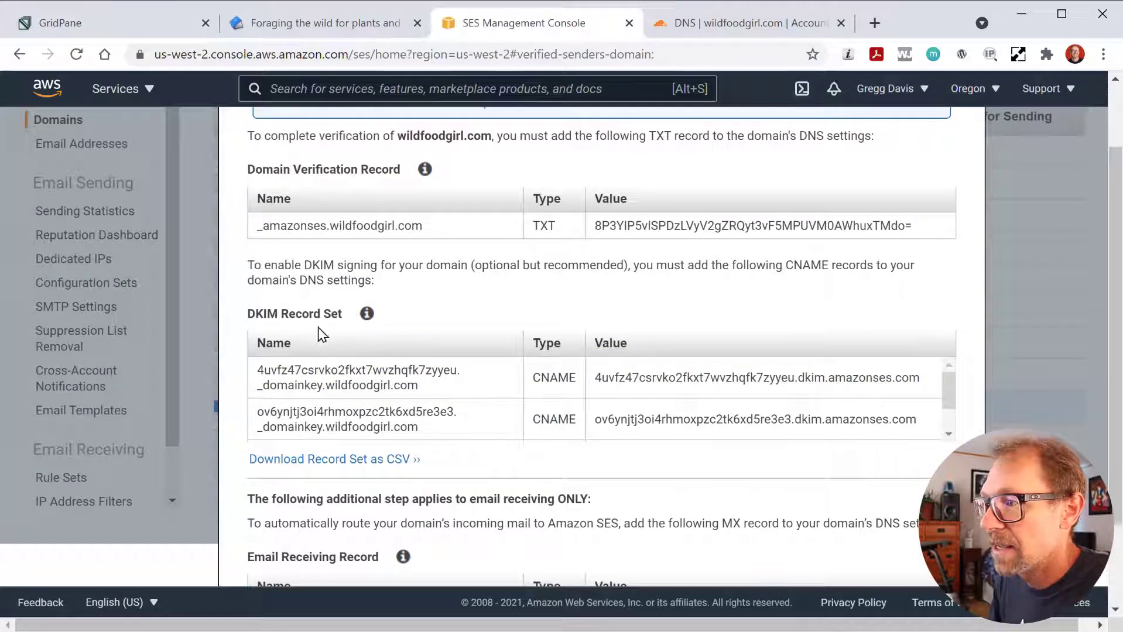
scroll(474, 404, "down", 1)
scroll(474, 404, "up", 1)
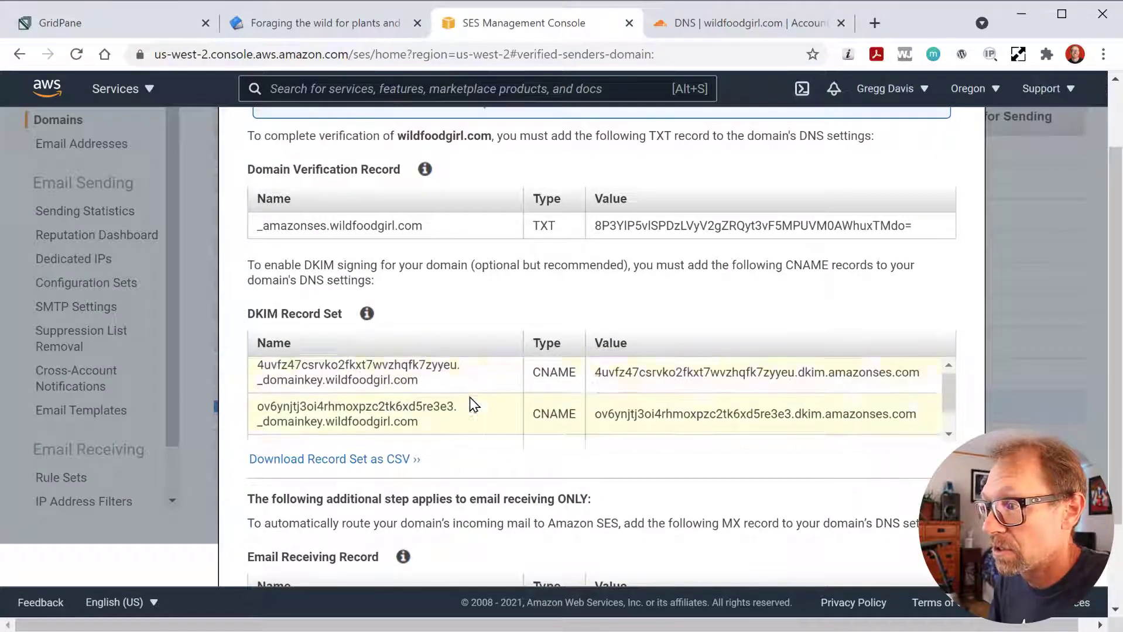
scroll(457, 361, "up", 2)
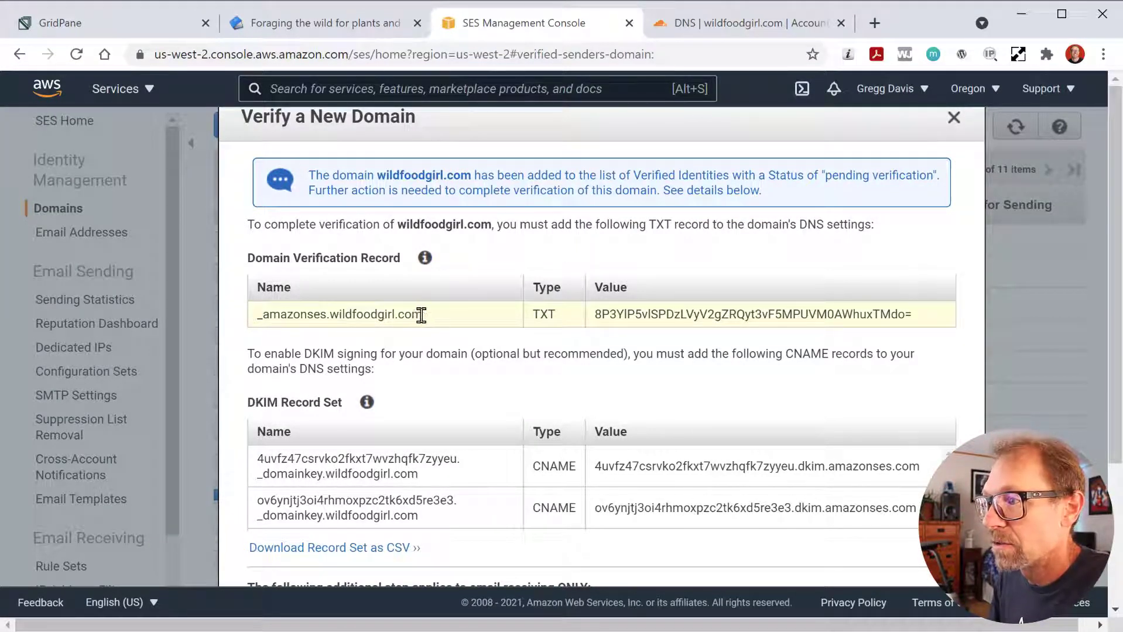
left_click_drag(422, 314, 256, 314)
key("ctrl+c")
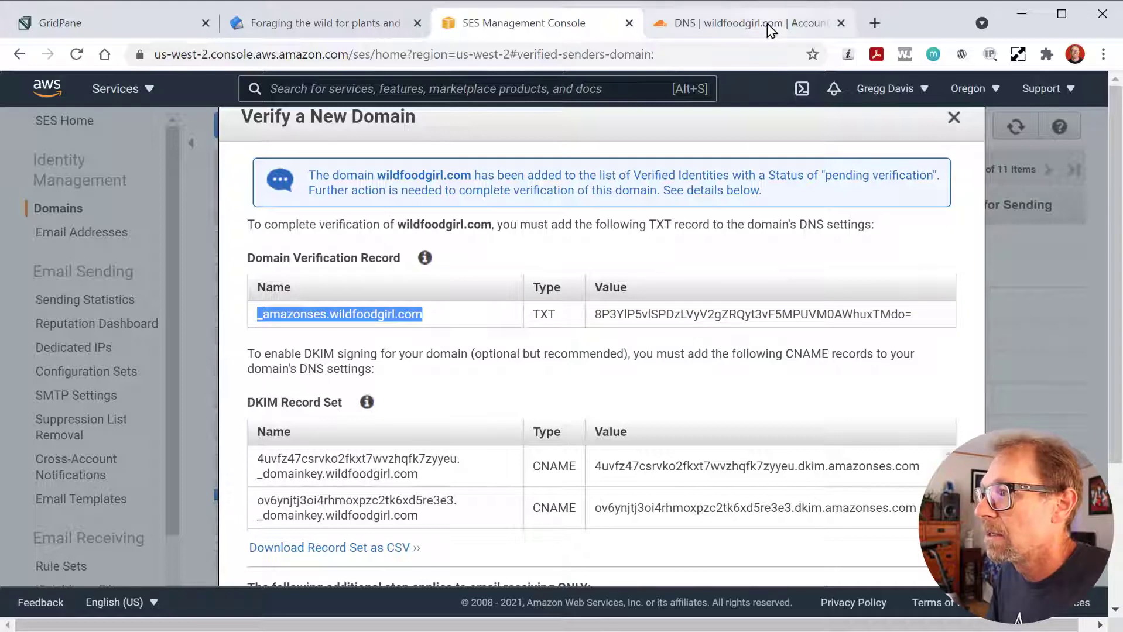
left_click(741, 23)
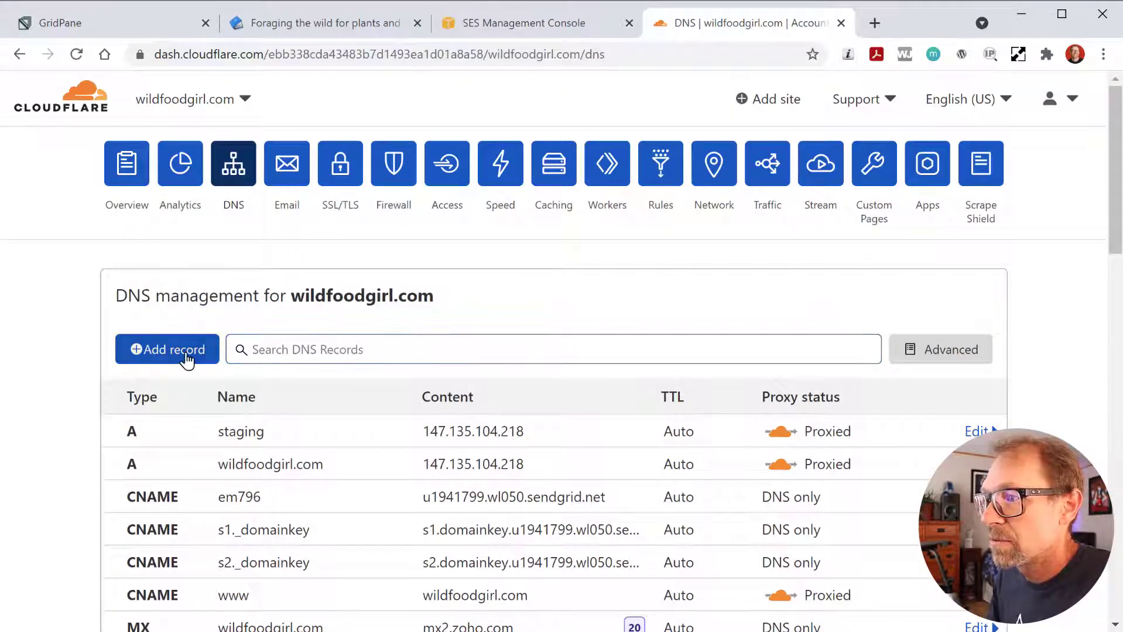
- Start a new Cloudflare TXT record named _amazonses.wildfoodgirl.com
left_click(213, 352)
left_click(166, 457)
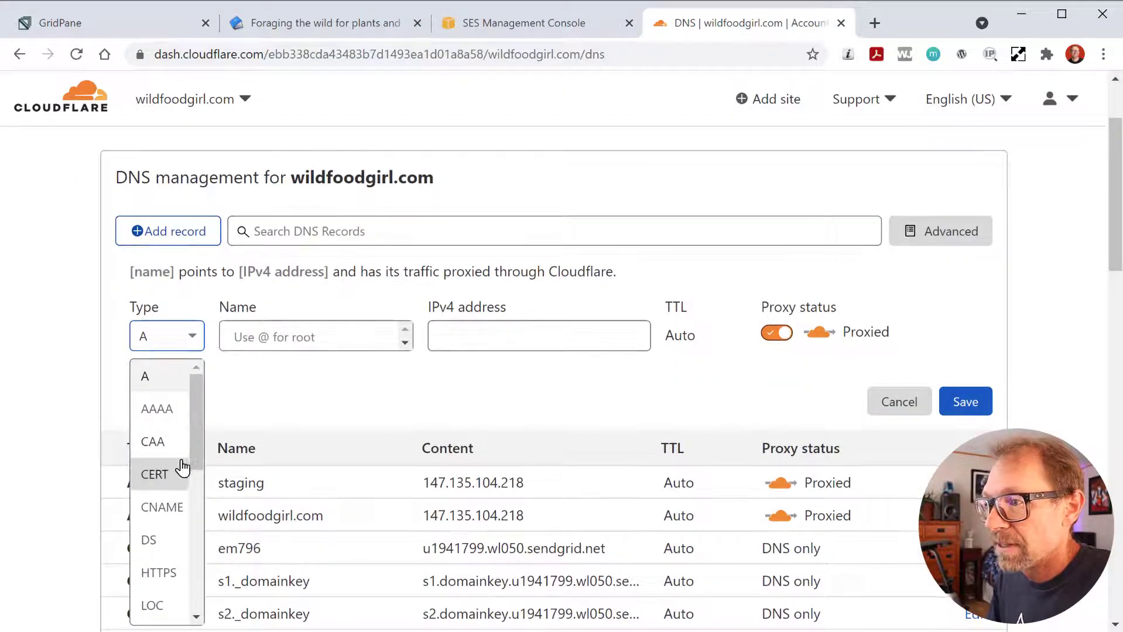
scroll(179, 466, "down", 3)
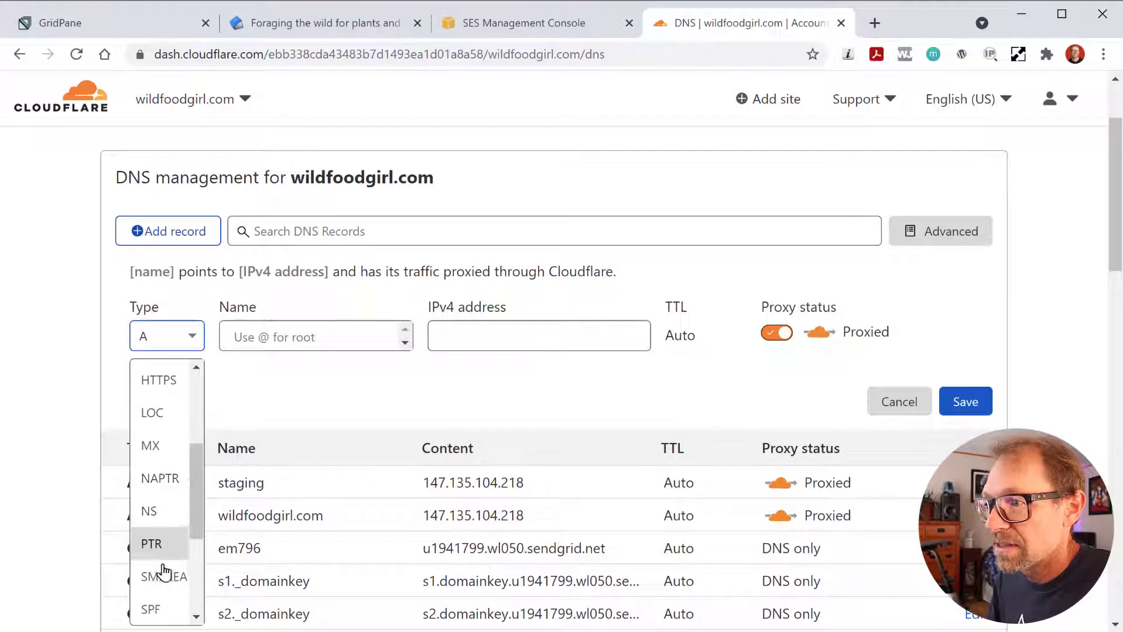
scroll(161, 562, "down", 2)
left_click(162, 572)
left_click(307, 341)
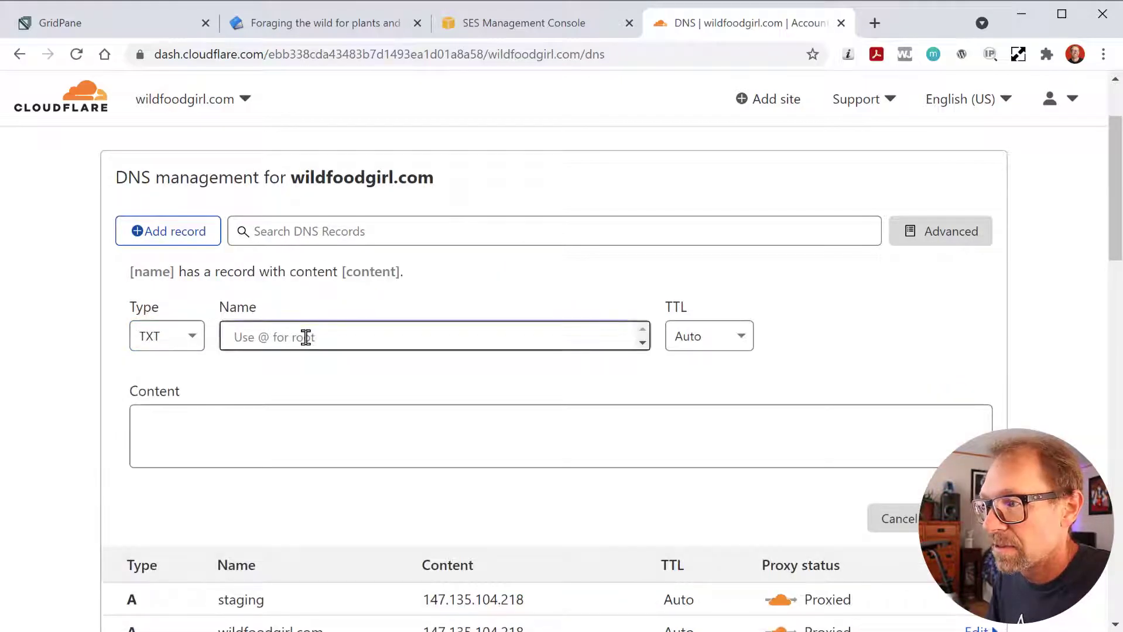
key("ctrl+v")
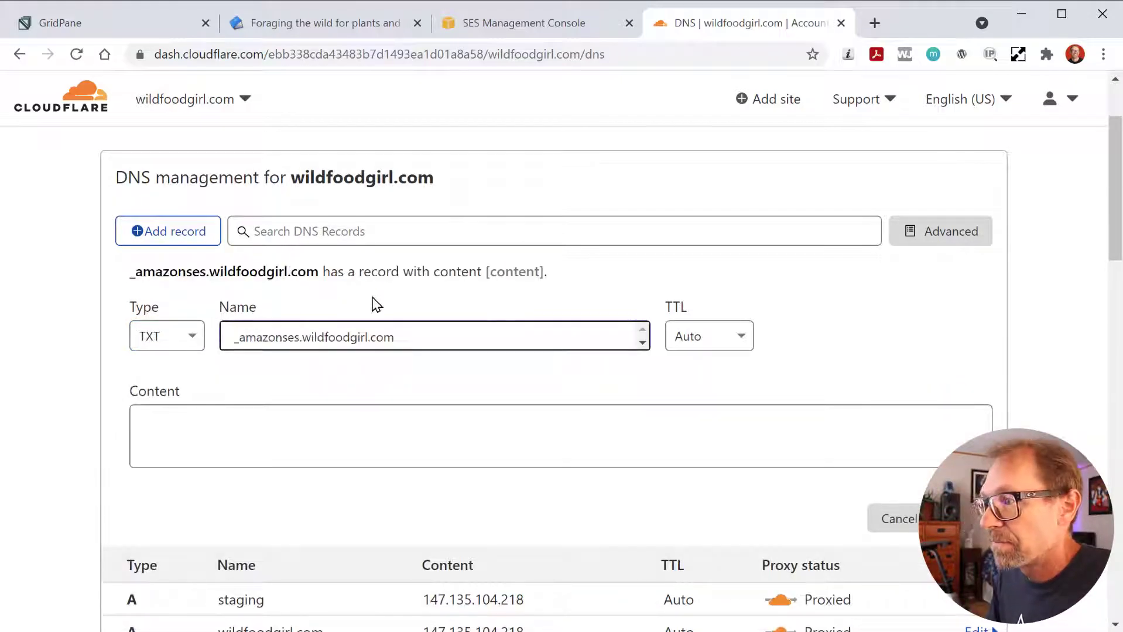
left_click(241, 439)
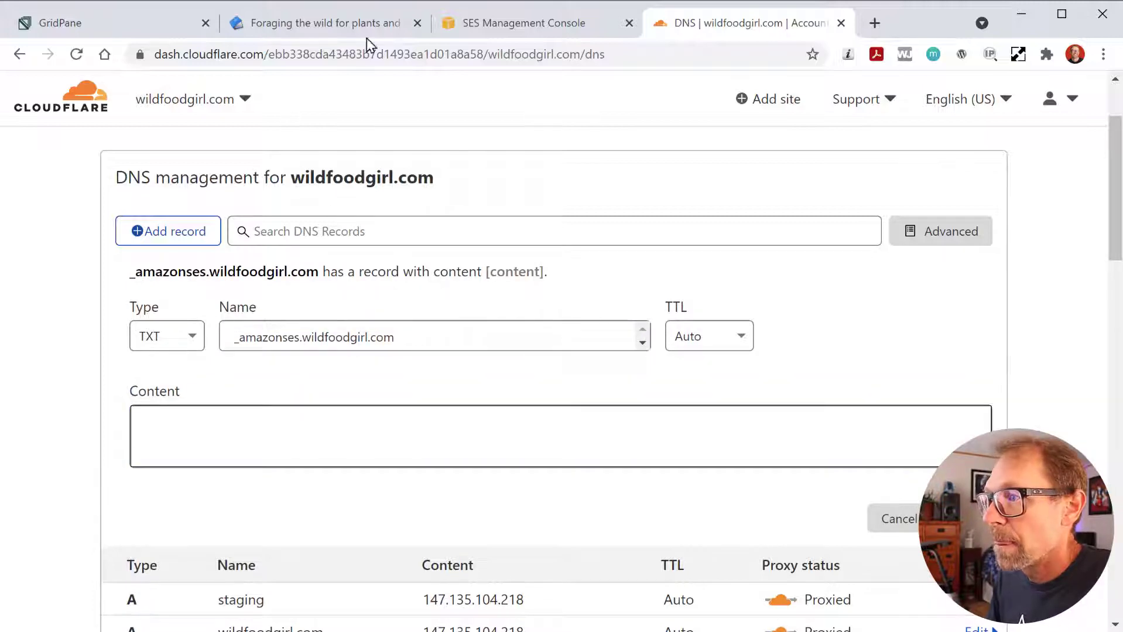
- Paste the SES verification value as the TXT content and save the record
left_click(526, 27)
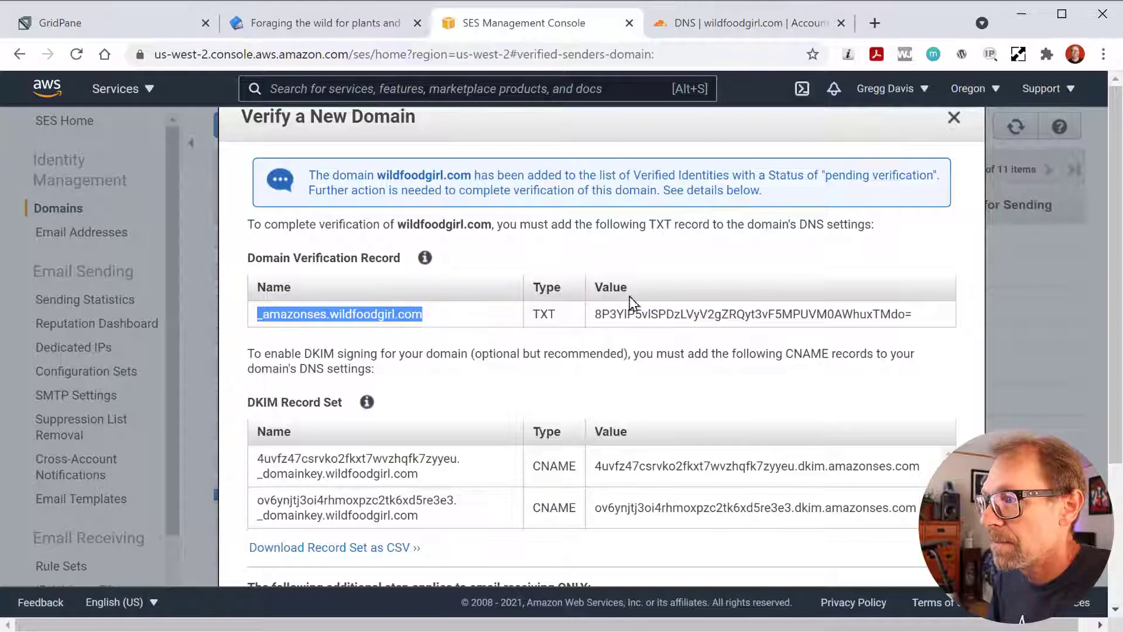
left_click_drag(597, 315, 942, 332)
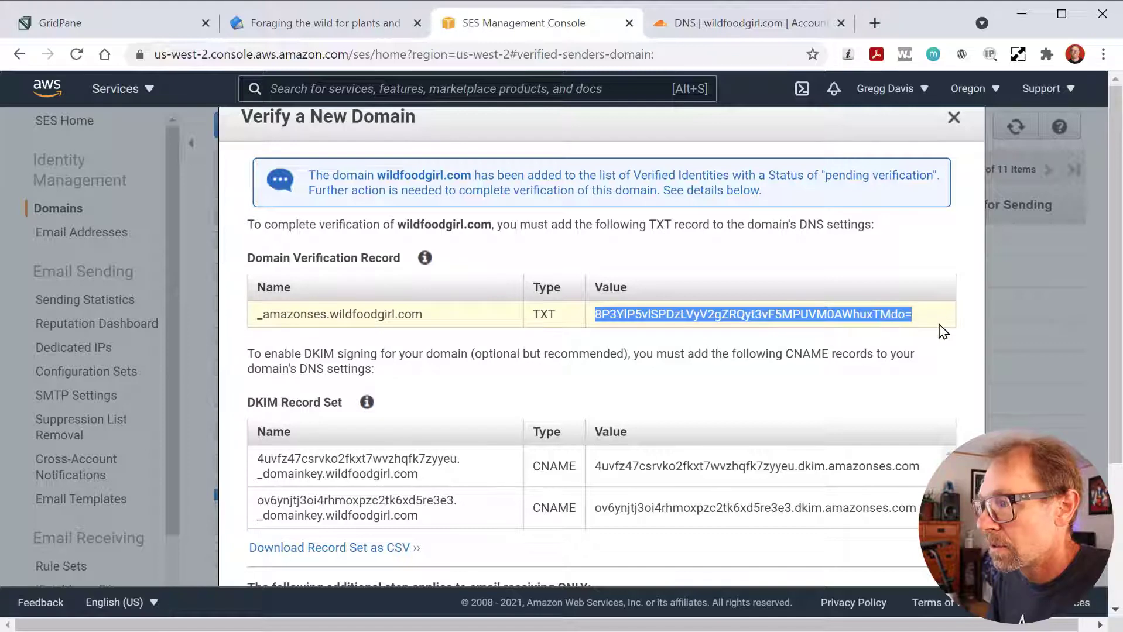
left_click(674, 25)
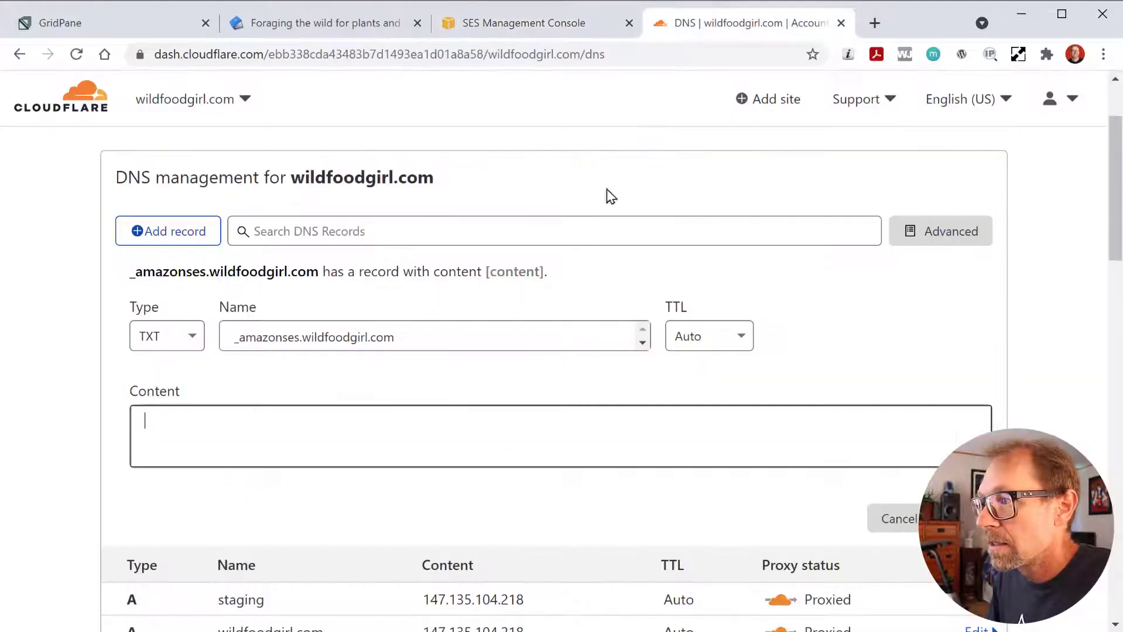
left_click(556, 417)
type("8P3YlP5vlSPDzLVyV2gZRQyt3vF5MPUVM0AWhuxTMdo=")
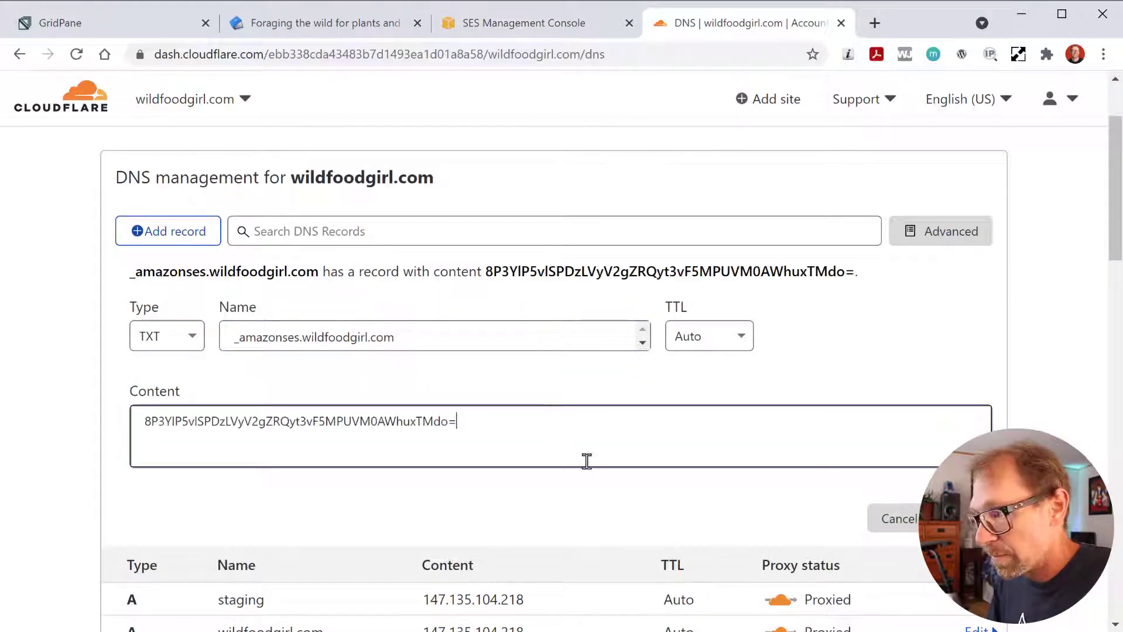
left_click(960, 519)
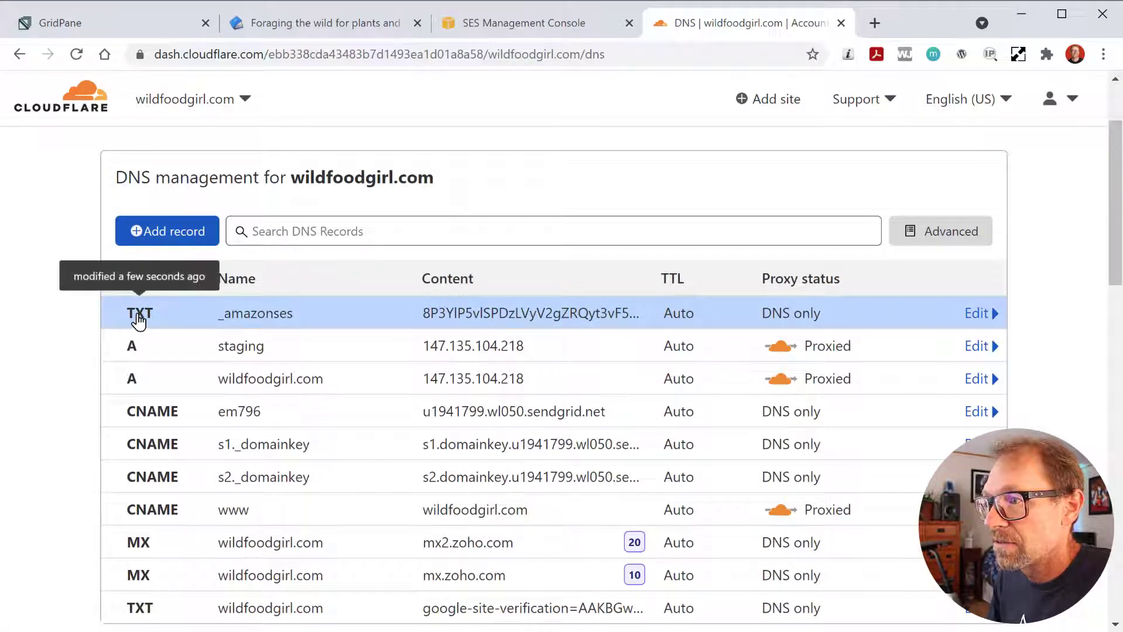
- Start a Cloudflare CNAME record named with the first SES DKIM name
left_click(183, 231)
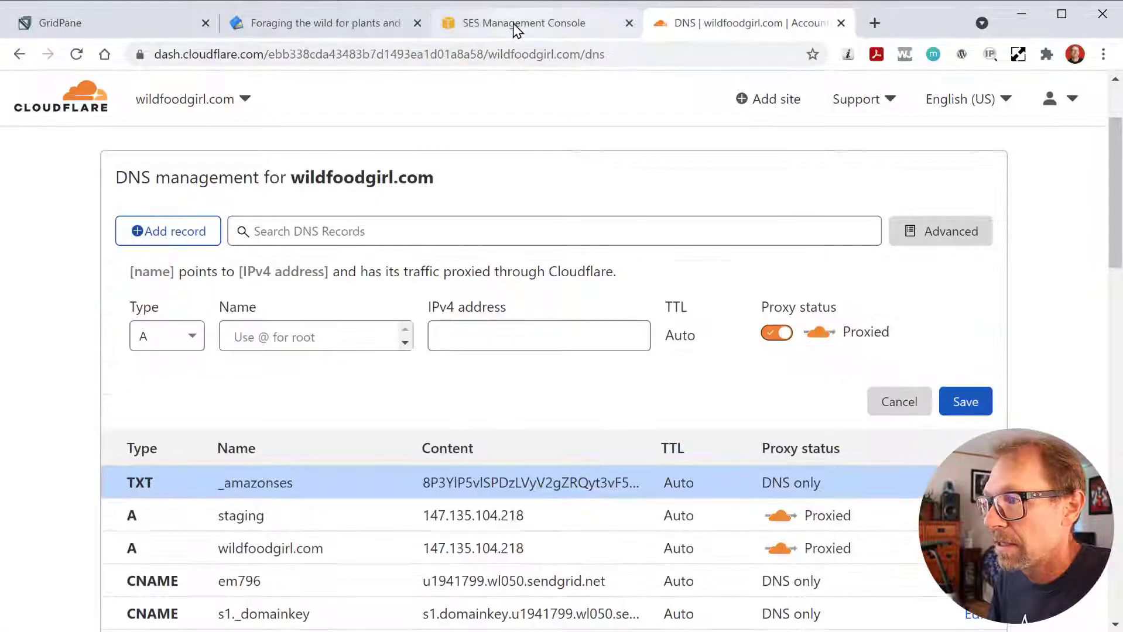
left_click(594, 33)
scroll(477, 460, "down", 3)
scroll(657, 375, "down", 1)
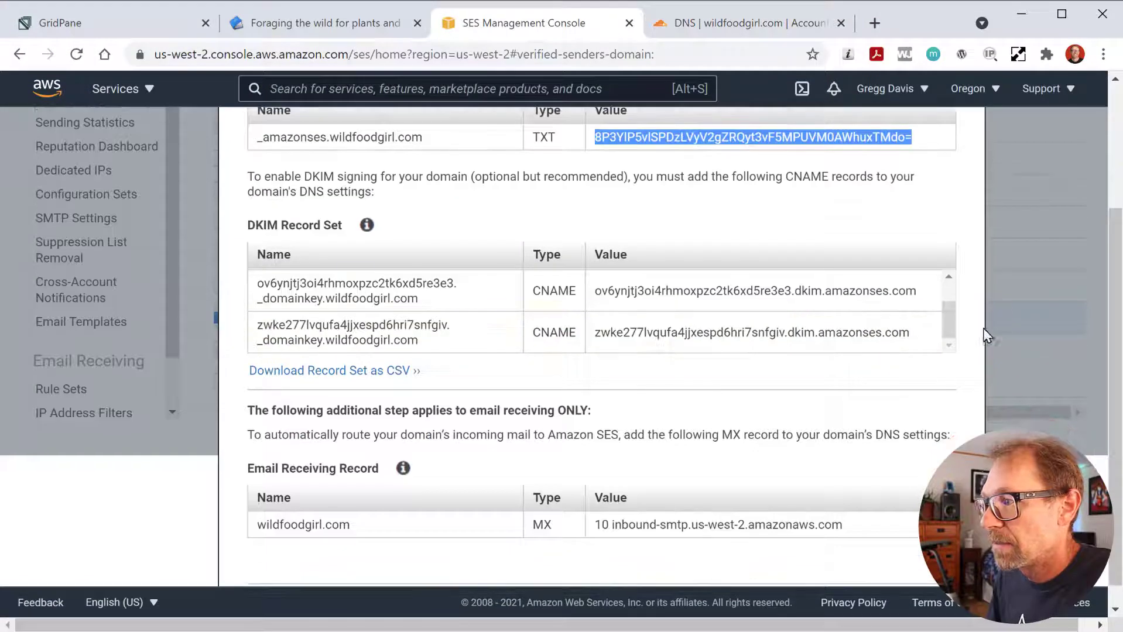
left_click_drag(948, 333, 950, 289)
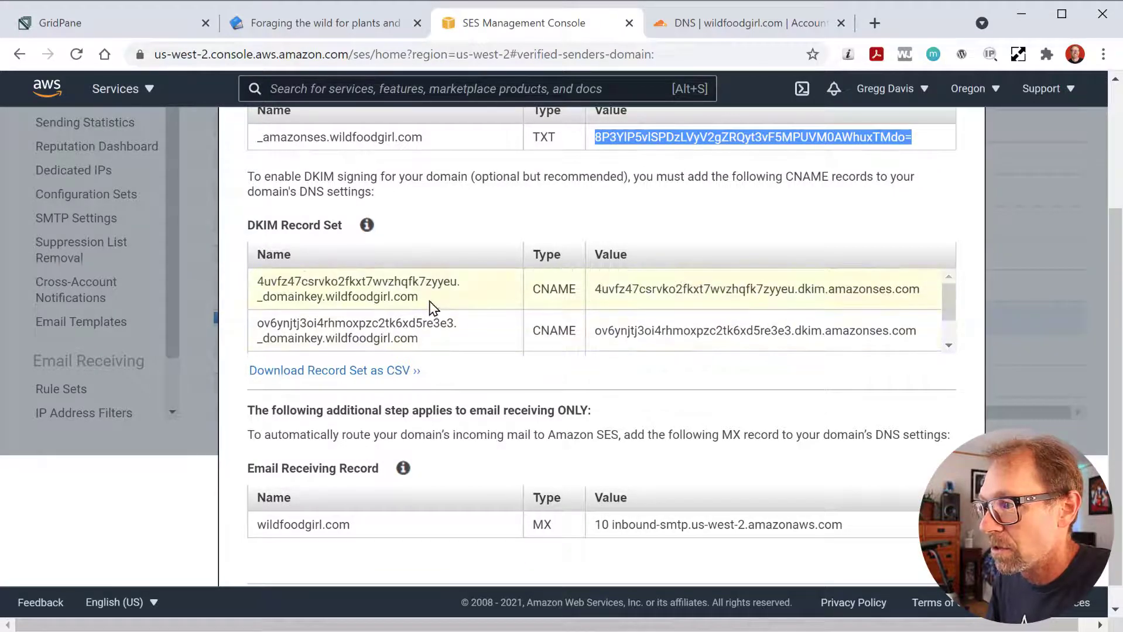
left_click_drag(429, 301, 258, 289)
key("ctrl+c")
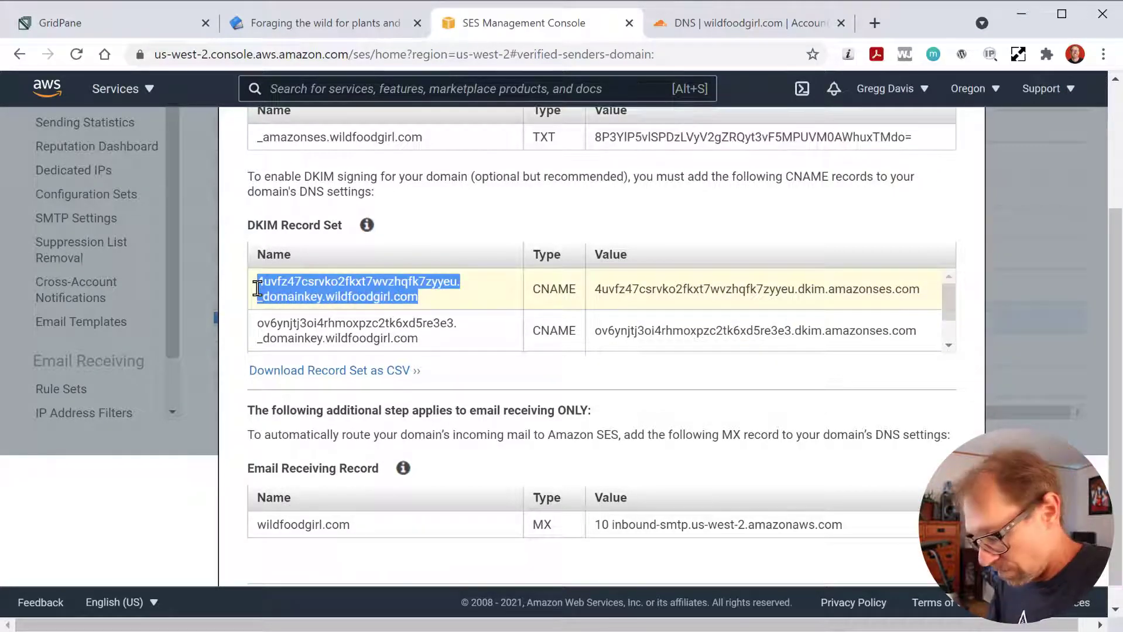
left_click(722, 34)
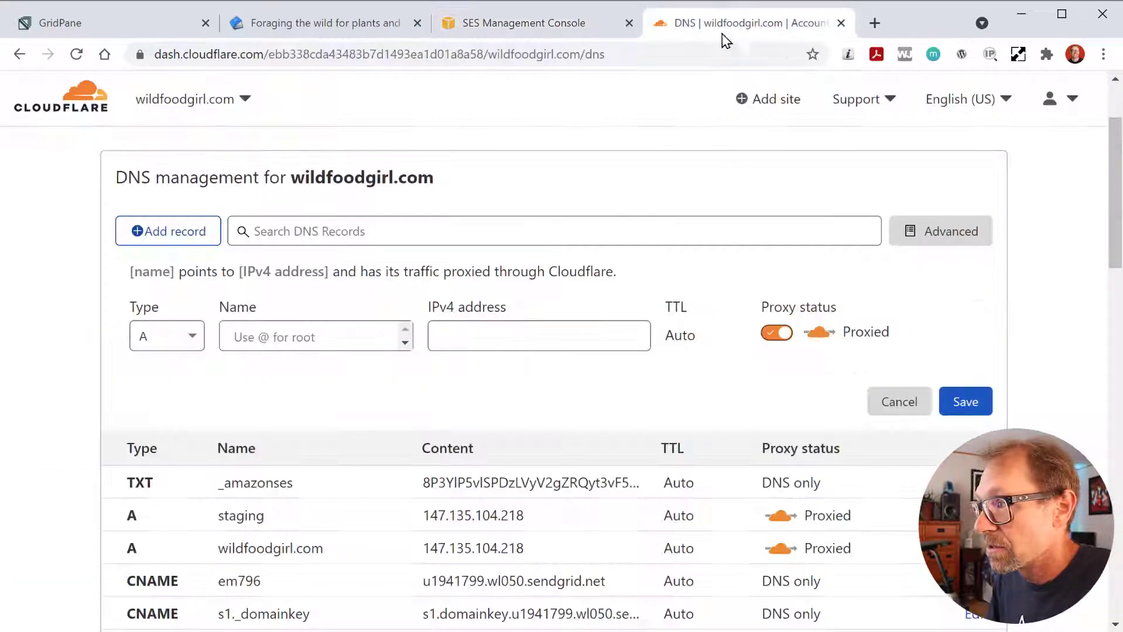
left_click(195, 338)
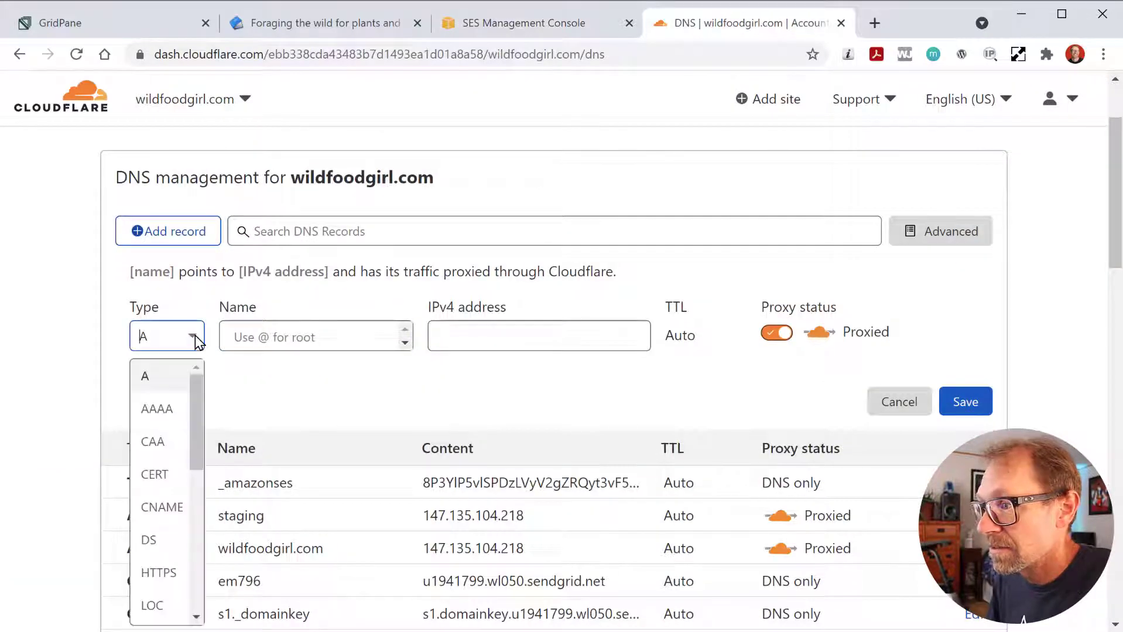
left_click(578, 33)
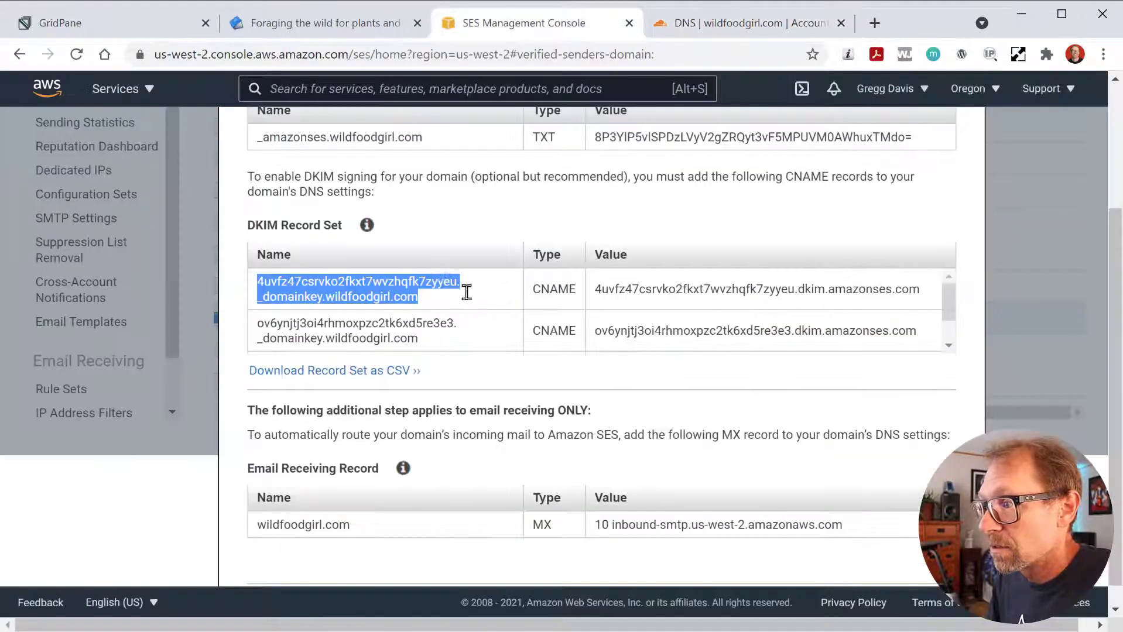
left_click(720, 23)
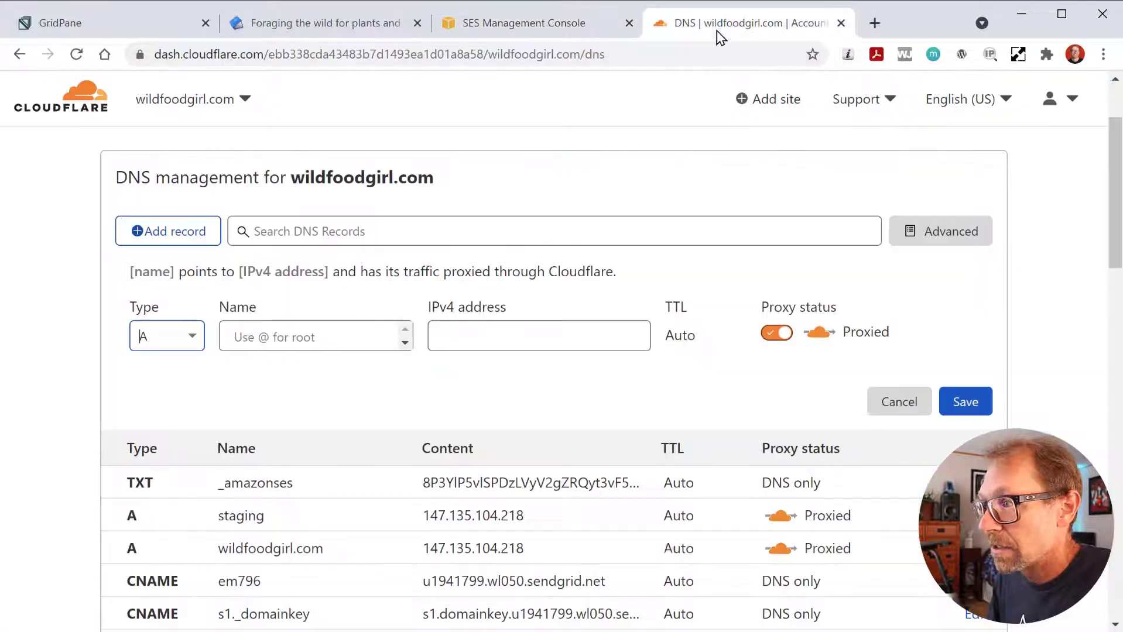
left_click(191, 338)
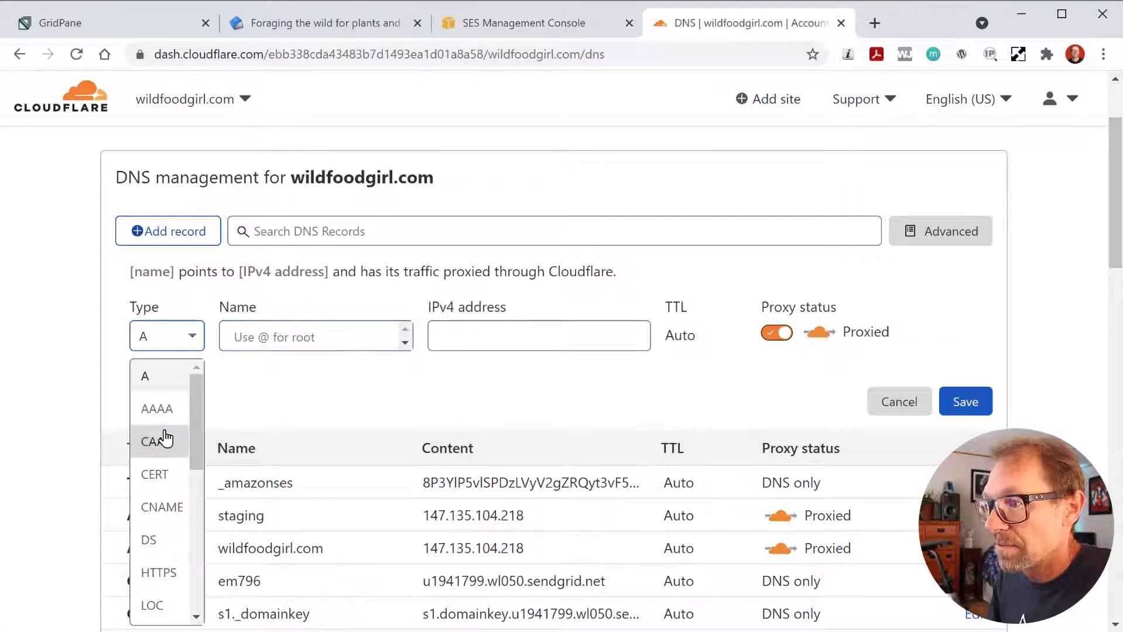
left_click(153, 509)
left_click(261, 337)
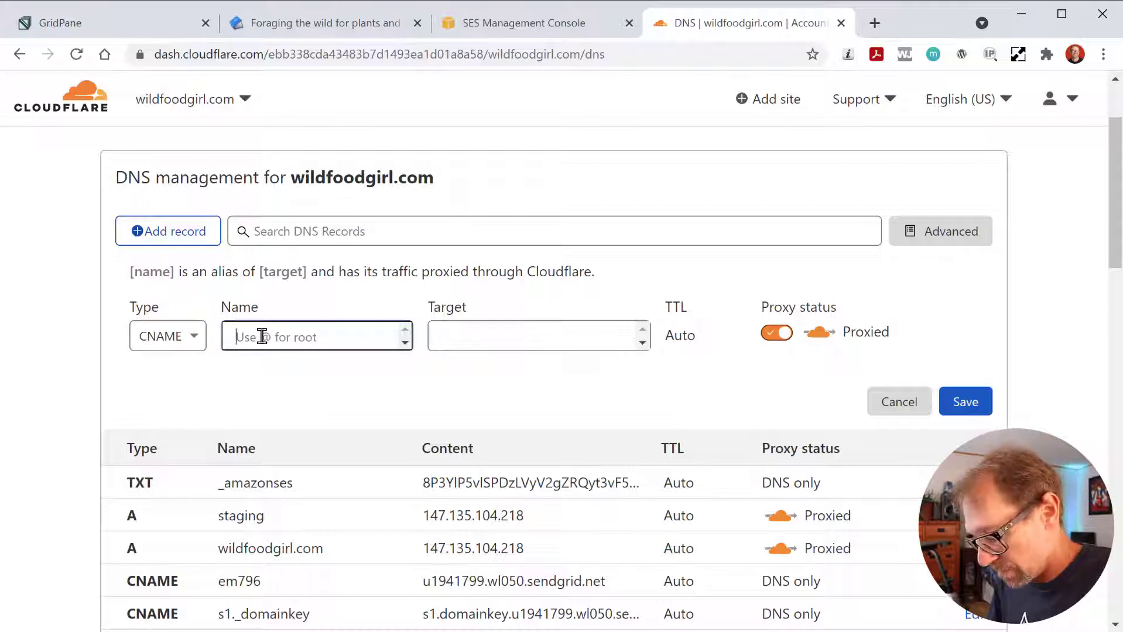
key("ctrl+v")
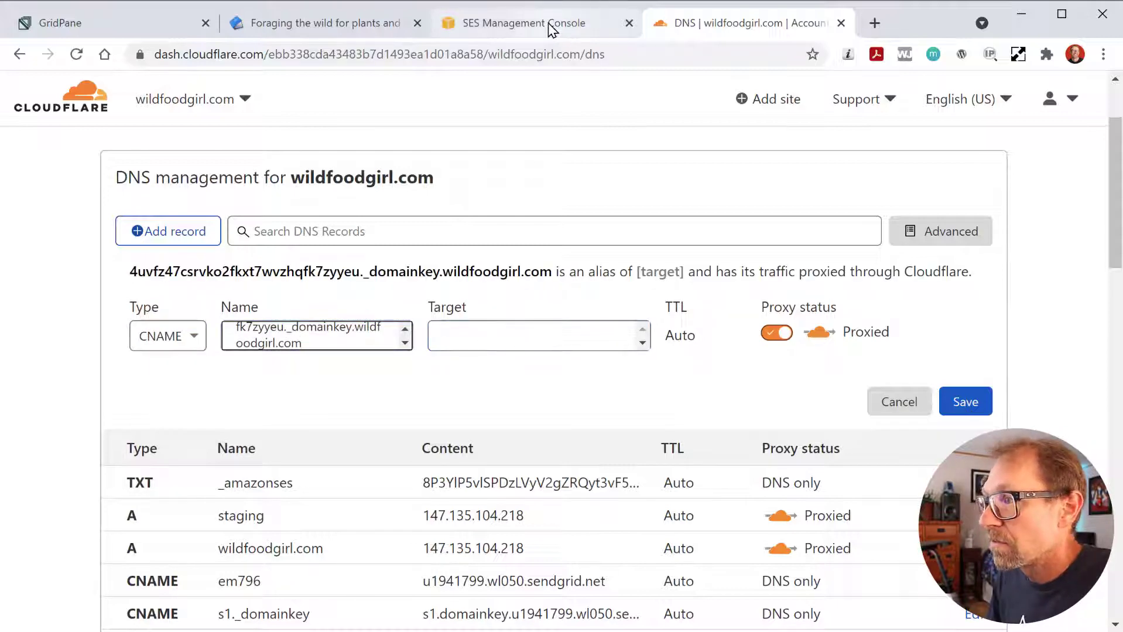
- Set the first DKIM CNAME's target to its SES value and make it DNS only
left_click(551, 26)
left_click_drag(595, 291, 935, 298)
key("ctrl+c")
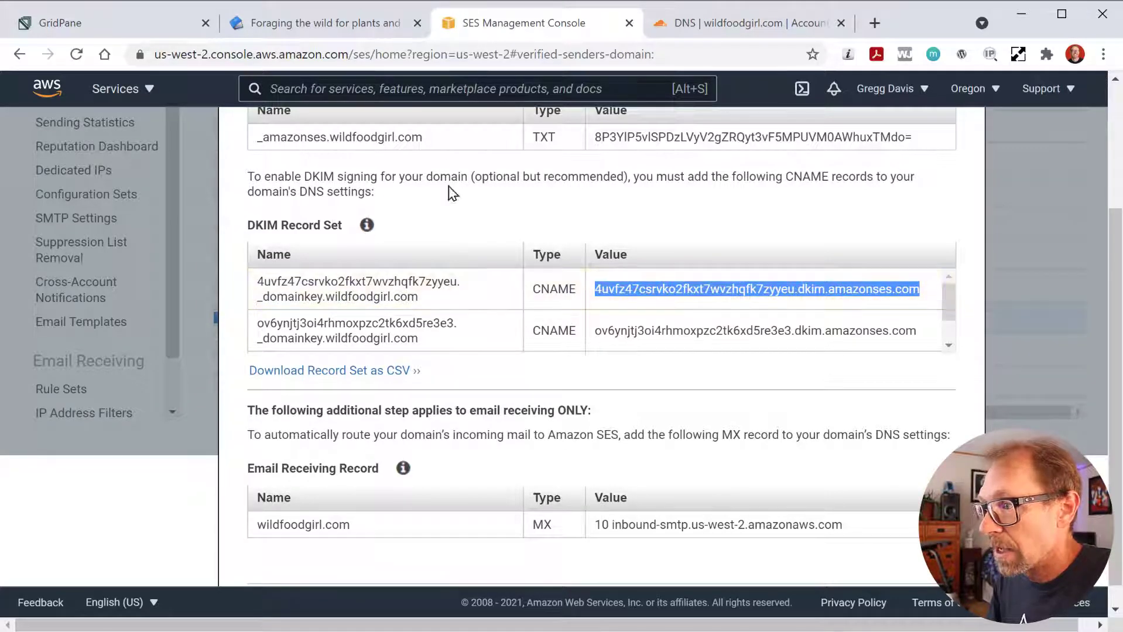
left_click(714, 24)
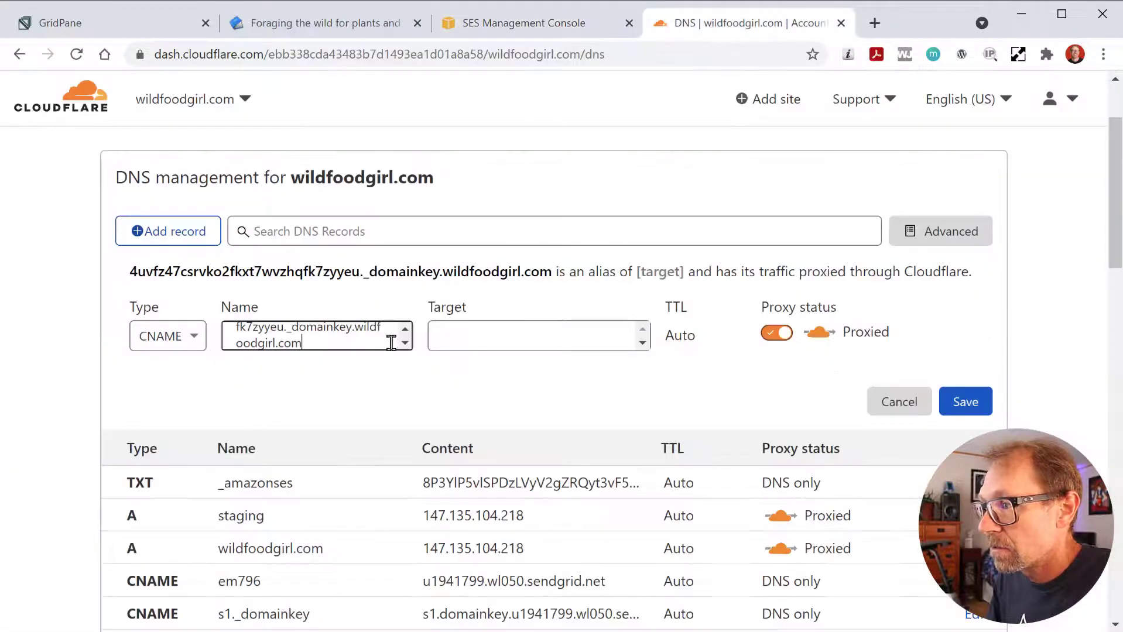
left_click(459, 335)
key("ctrl+v")
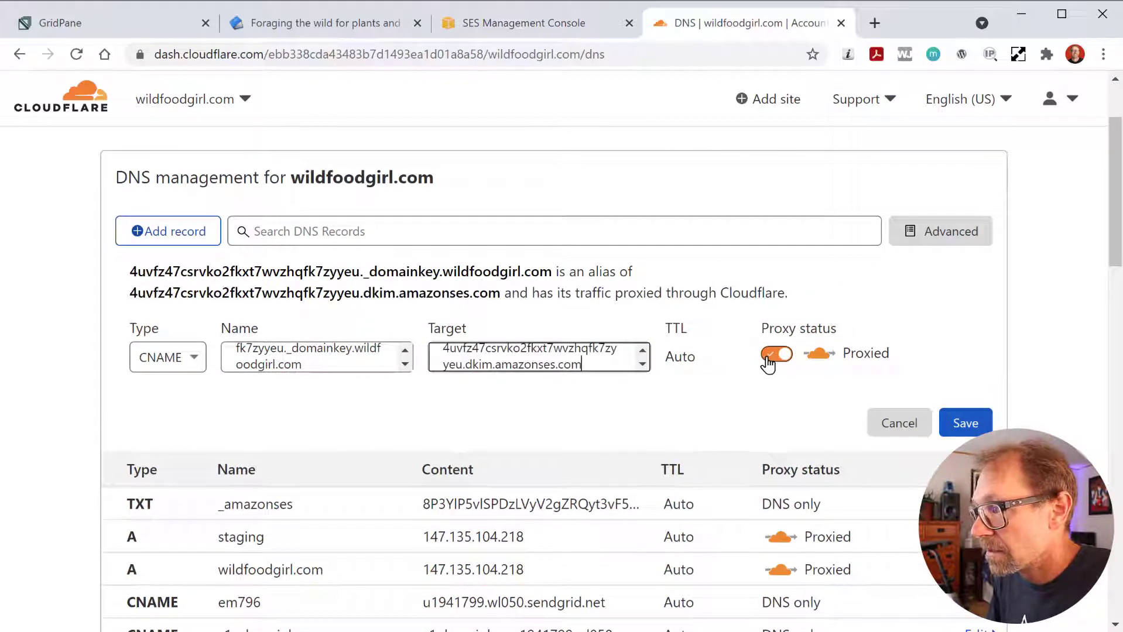
left_click(770, 357)
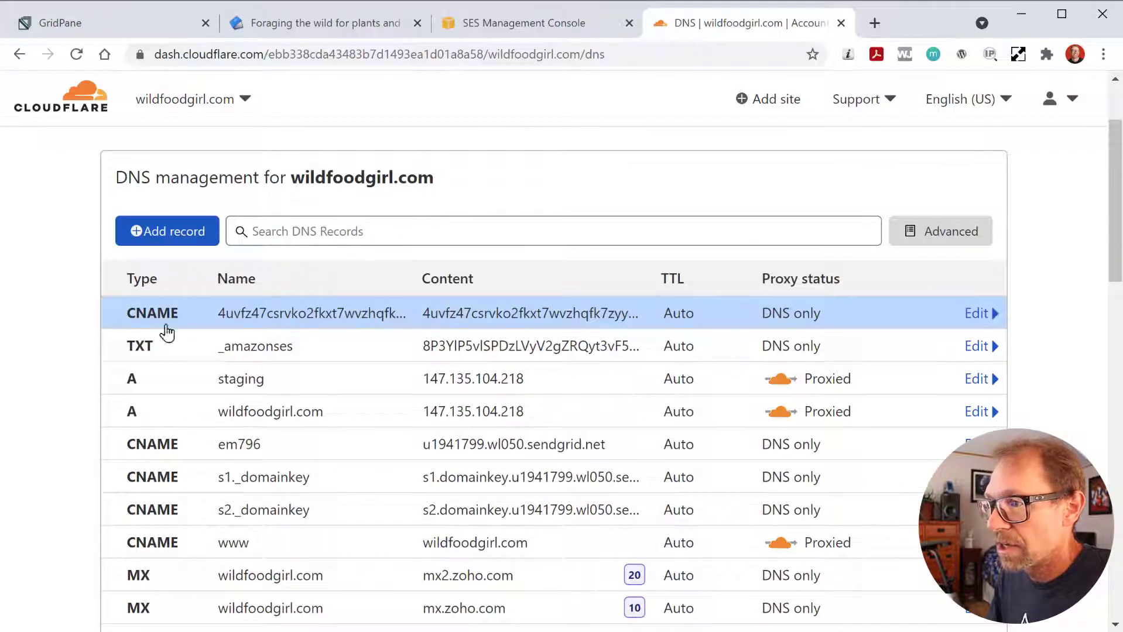
- Add the second DKIM CNAME with its SES name and target, set to DNS only
left_click(161, 233)
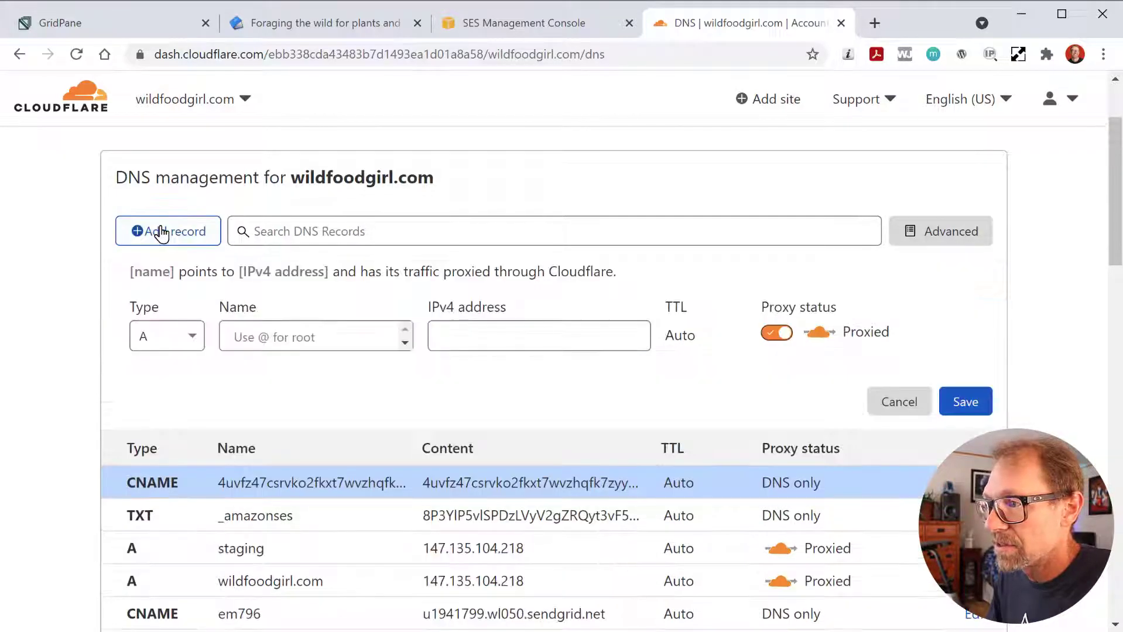
left_click(187, 336)
left_click(164, 504)
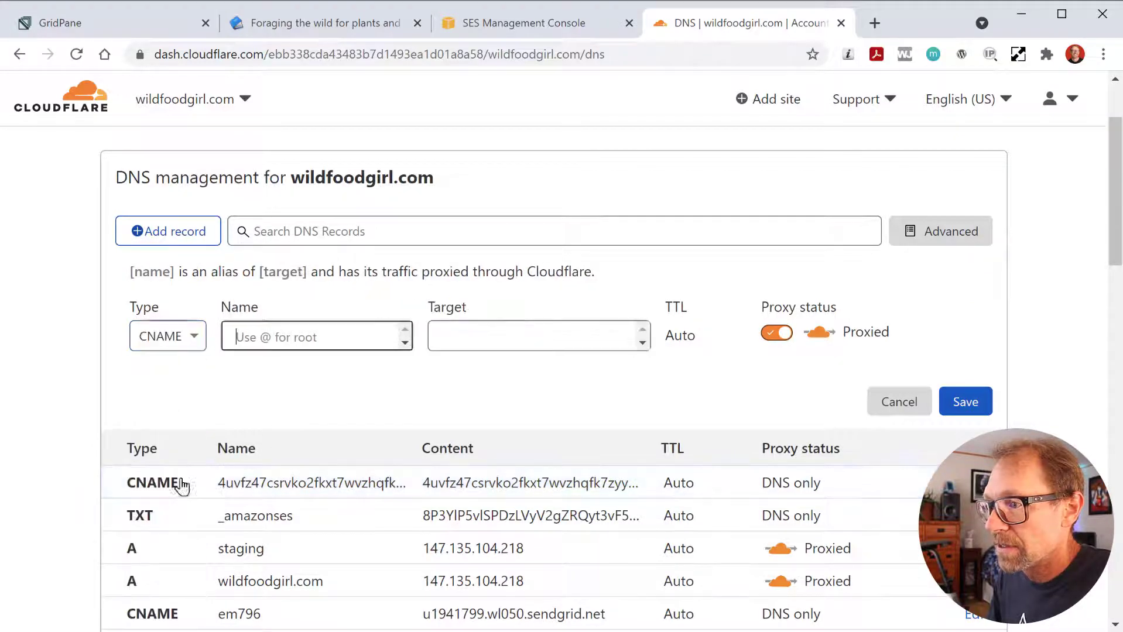
left_click(523, 23)
left_click_drag(420, 339, 256, 331)
left_click(743, 23)
type("ov6ynjtj3oi4rhmoxpzc2tk6xd5re3e3._domainkey.wildfoodgirl.com")
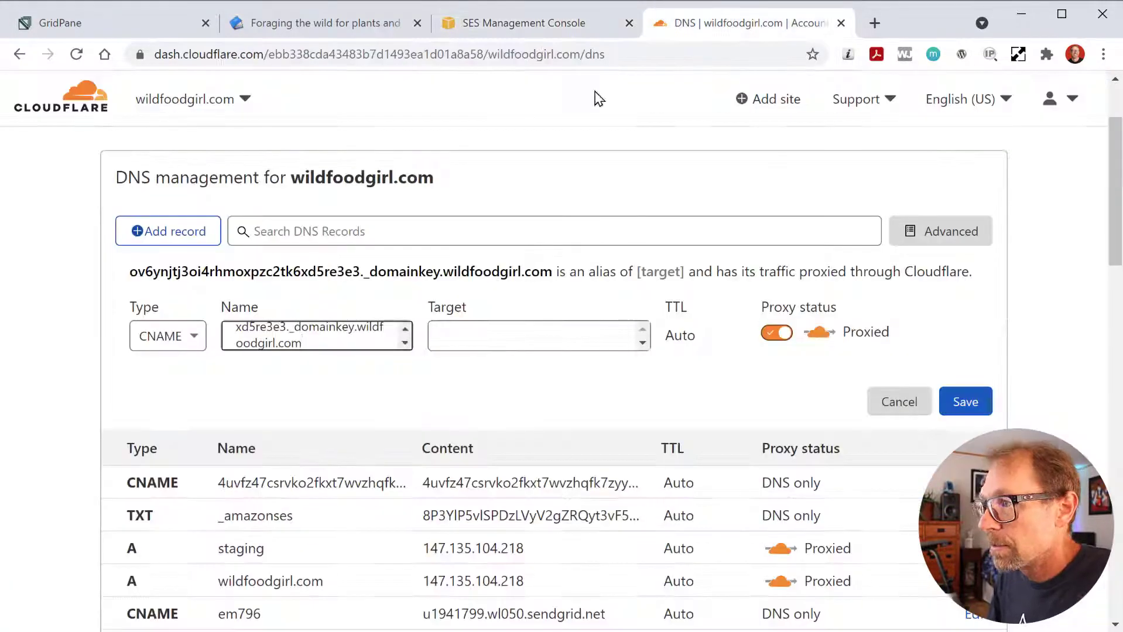
left_click(523, 23)
left_click_drag(916, 331, 595, 331)
left_click(743, 24)
type("ov6ynjtj3oi4rhmoxpzc2tk6xd5re3e3.dkim.amazonses.com")
left_click(776, 333)
left_click(965, 402)
- Add the third DKIM CNAME record with its SES name and save it
left_click(485, 25)
left_click_drag(420, 340, 256, 325)
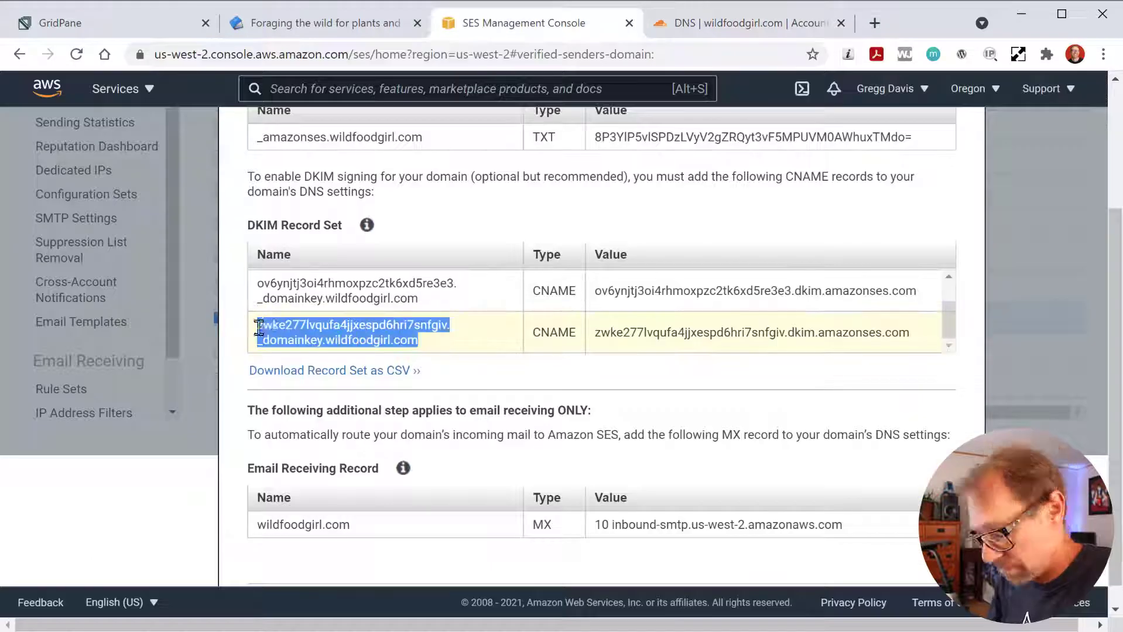
left_click(744, 24)
type("zwke277lvqufa4jjxespd6hri7snfgiv._domainkey.wildfoodgirl.com")
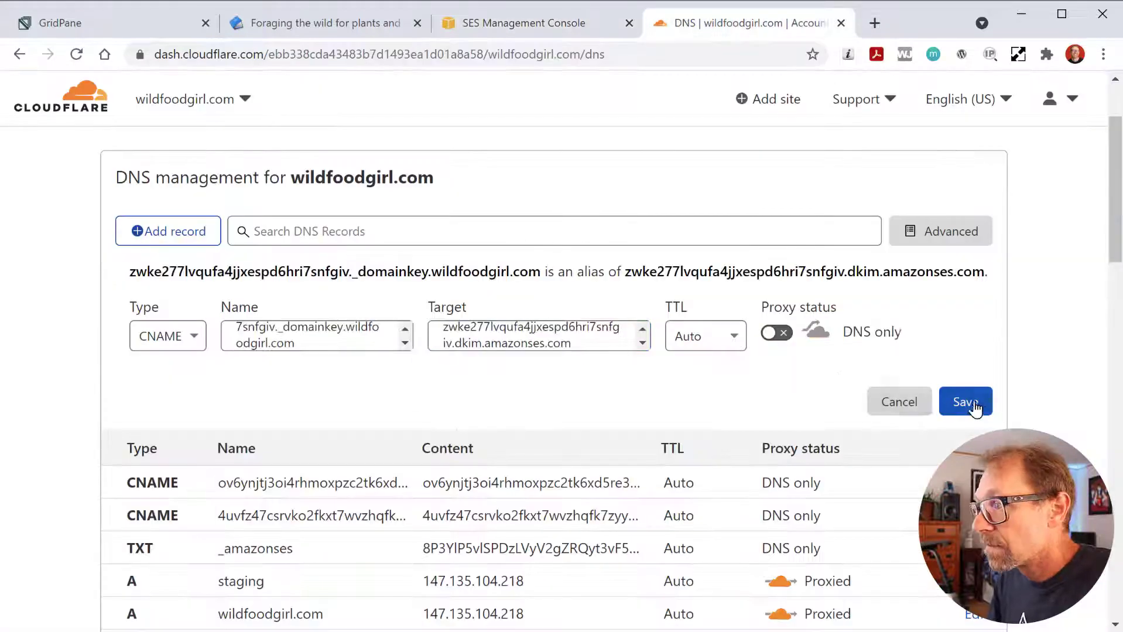
left_click(975, 406)
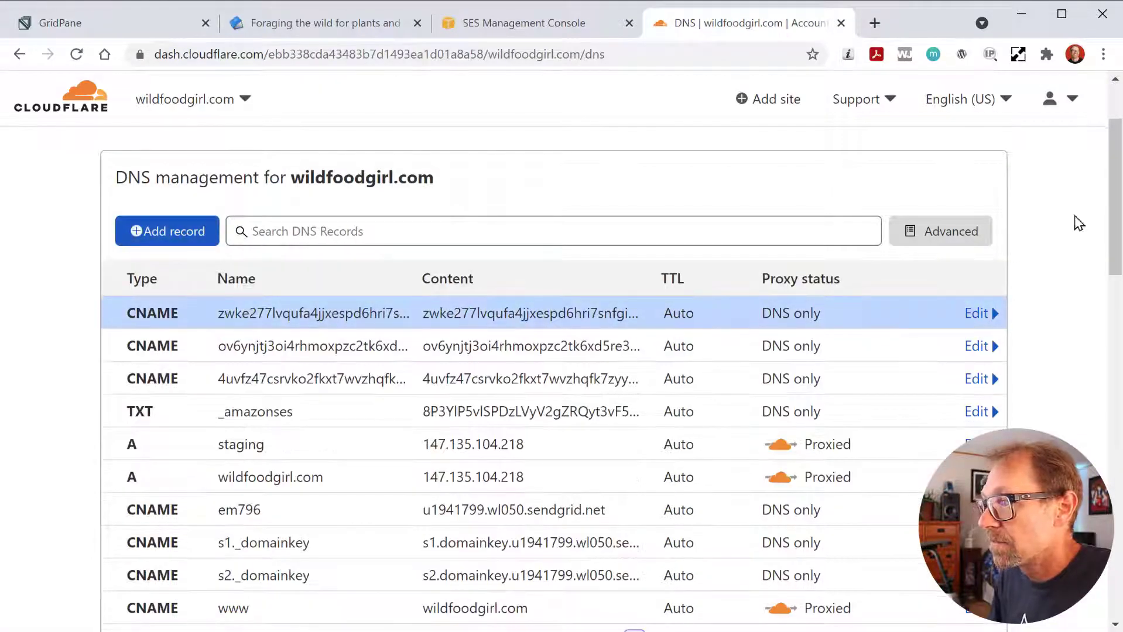
mouse_move(1114, 169)
left_mouse_down()
mouse_move(1114, 221)
mouse_move(1112, 148)
left_mouse_up()
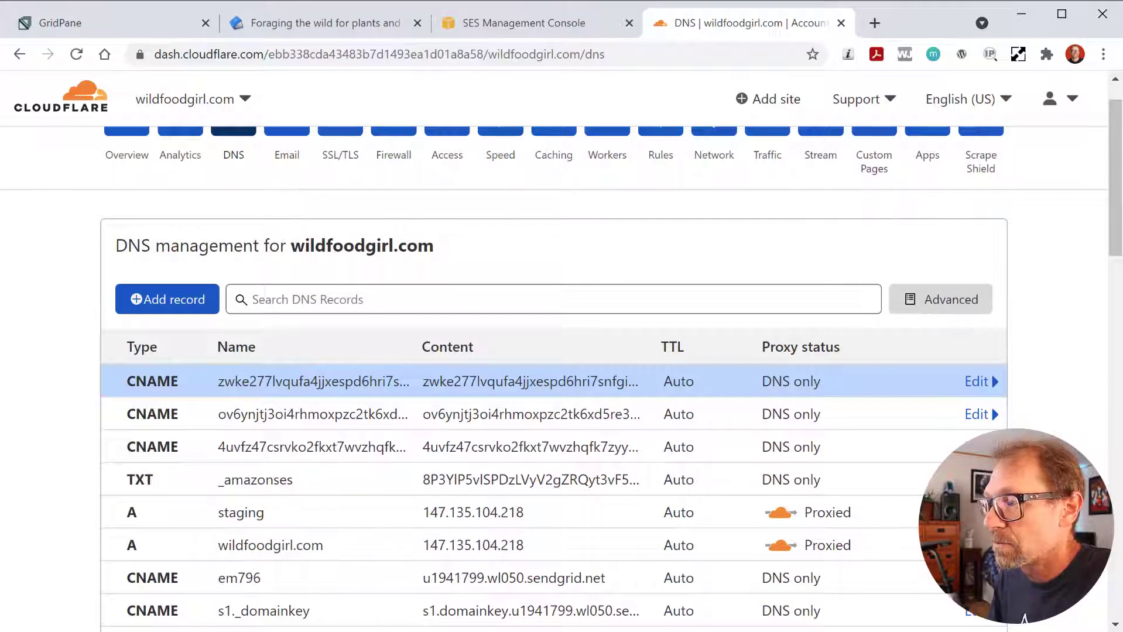
left_click_drag(1114, 175, 1114, 161)
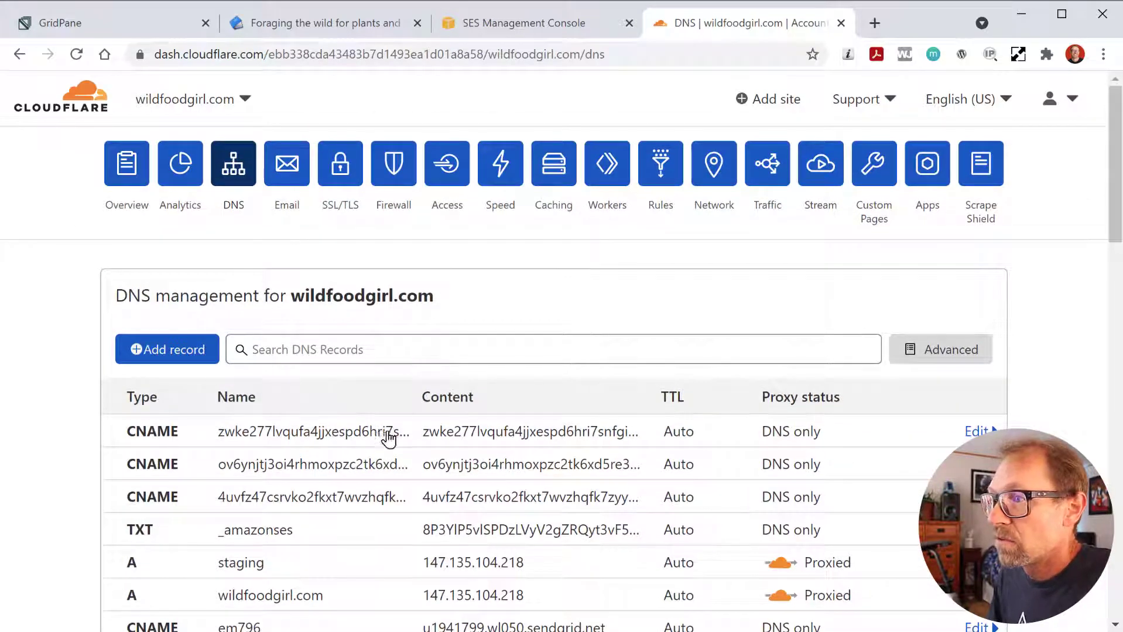
- Close the SES domain verification details and reload the Domains list
left_click(571, 25)
scroll(615, 481, "down", 1)
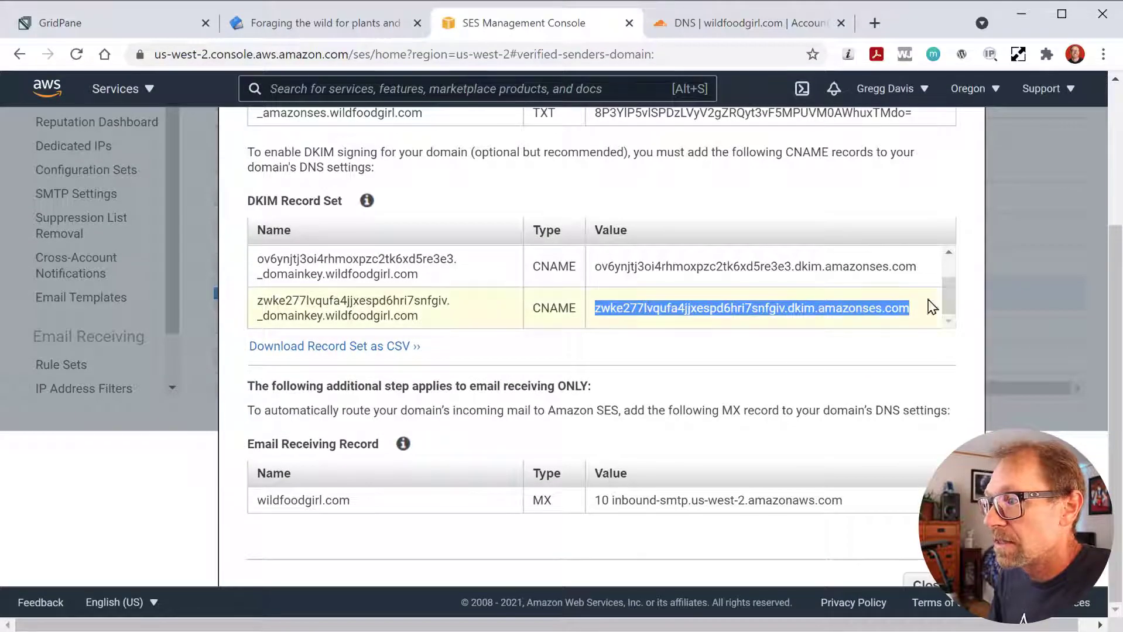
scroll(977, 366, "up", 2)
scroll(969, 375, "down", 2)
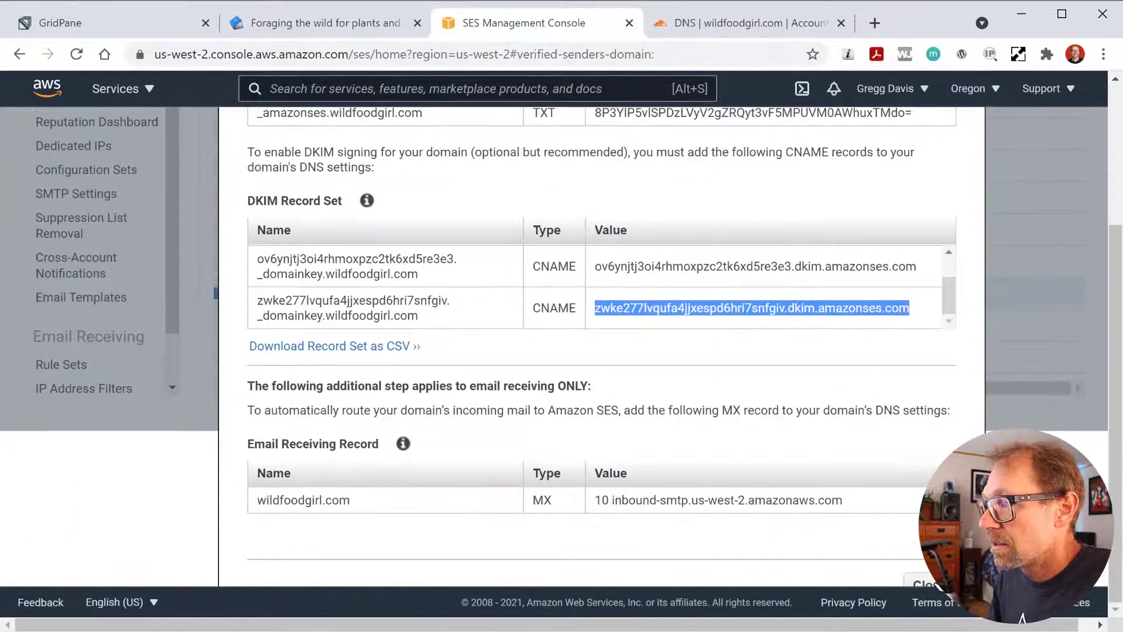
left_click(935, 585)
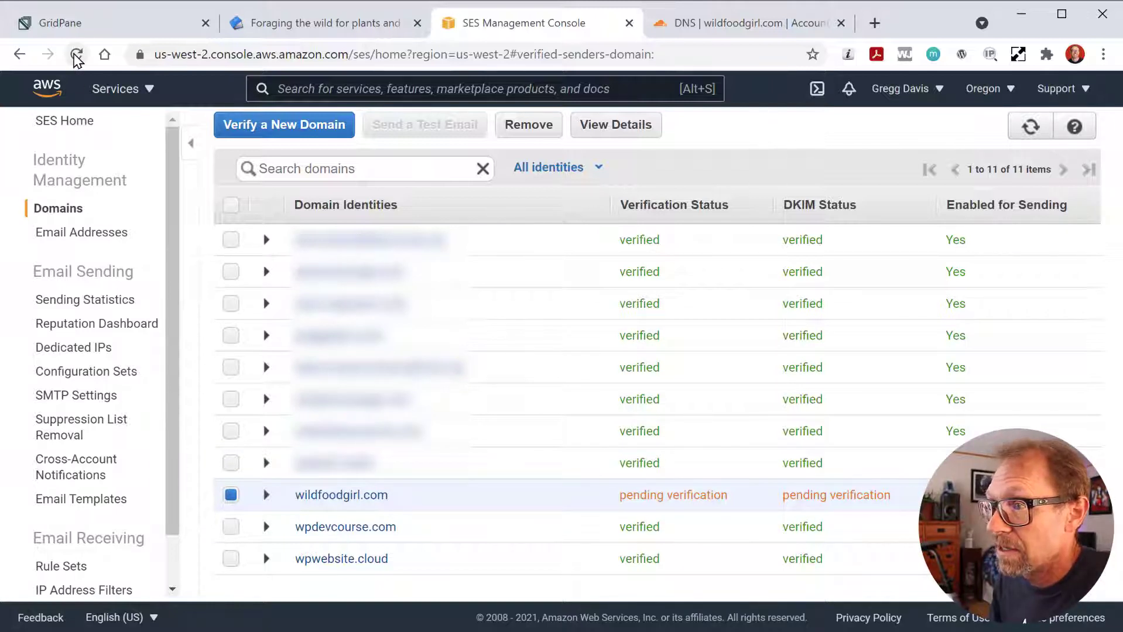
left_click(76, 54)
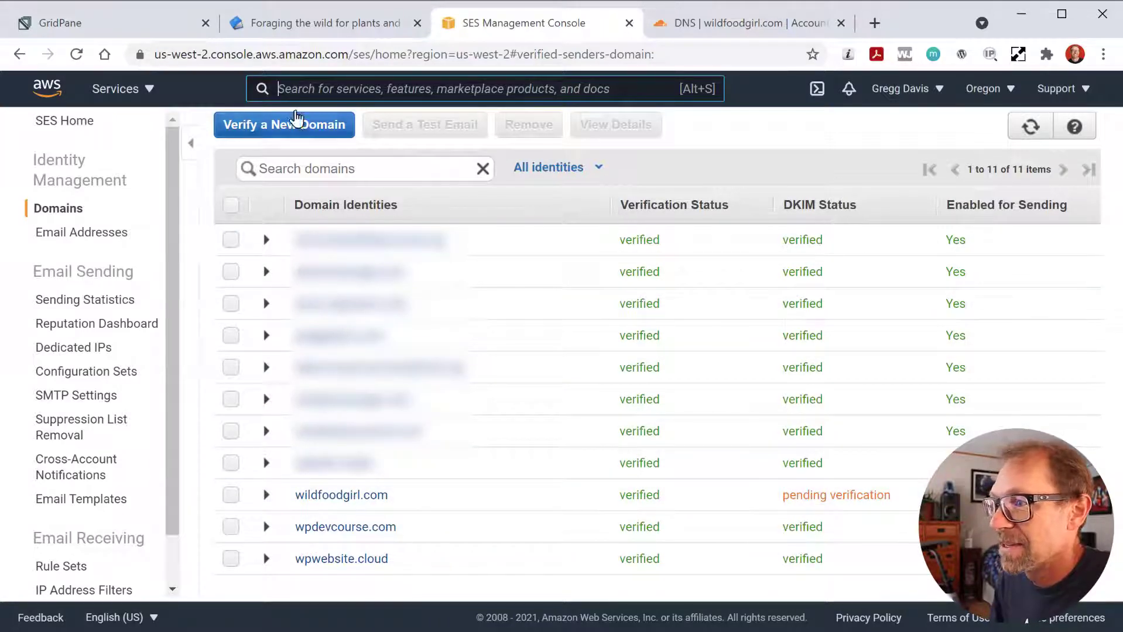
- Reload the SES Domains list and recheck wildfoodgirl.com's records in Cloudflare DNS
left_click(296, 126)
key("Escape")
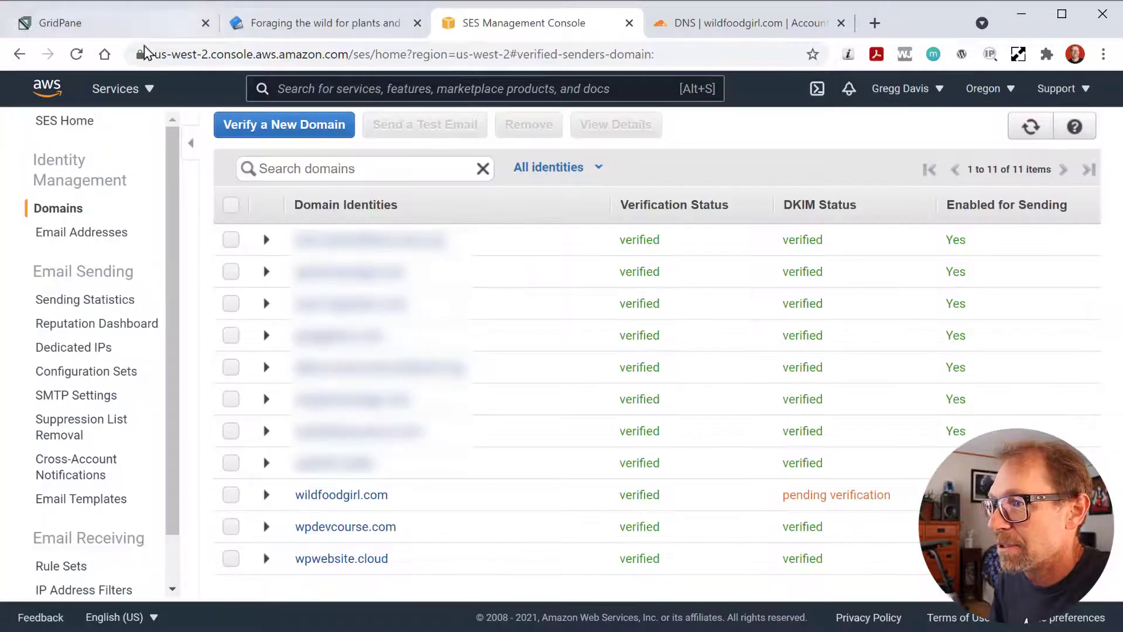
left_click(77, 54)
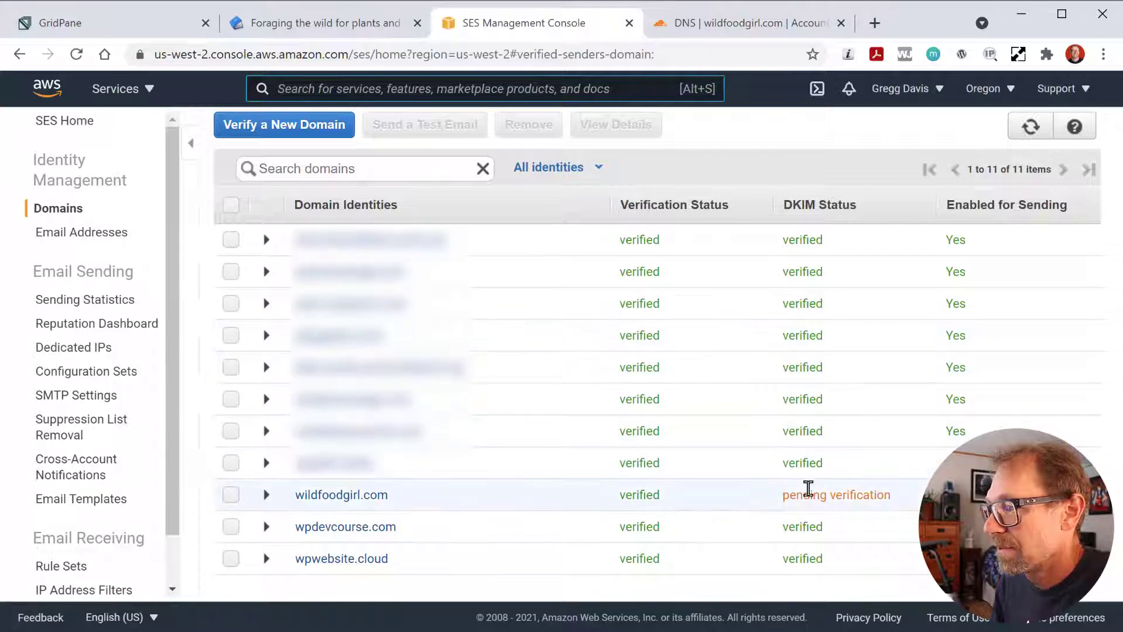
left_click(720, 30)
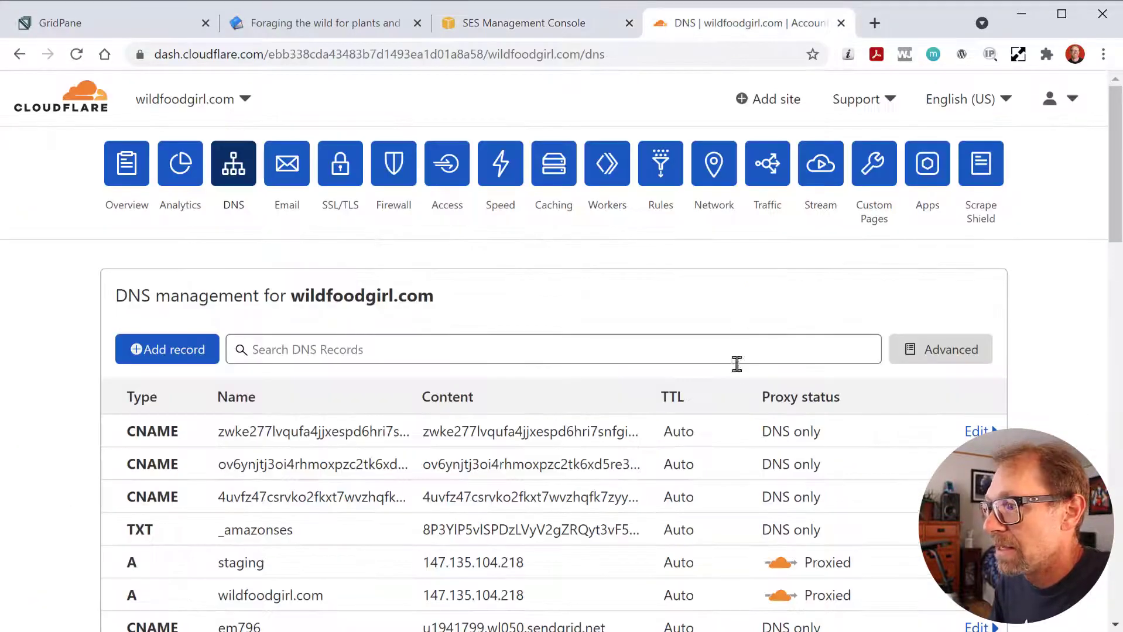
scroll(736, 364, "down", 3)
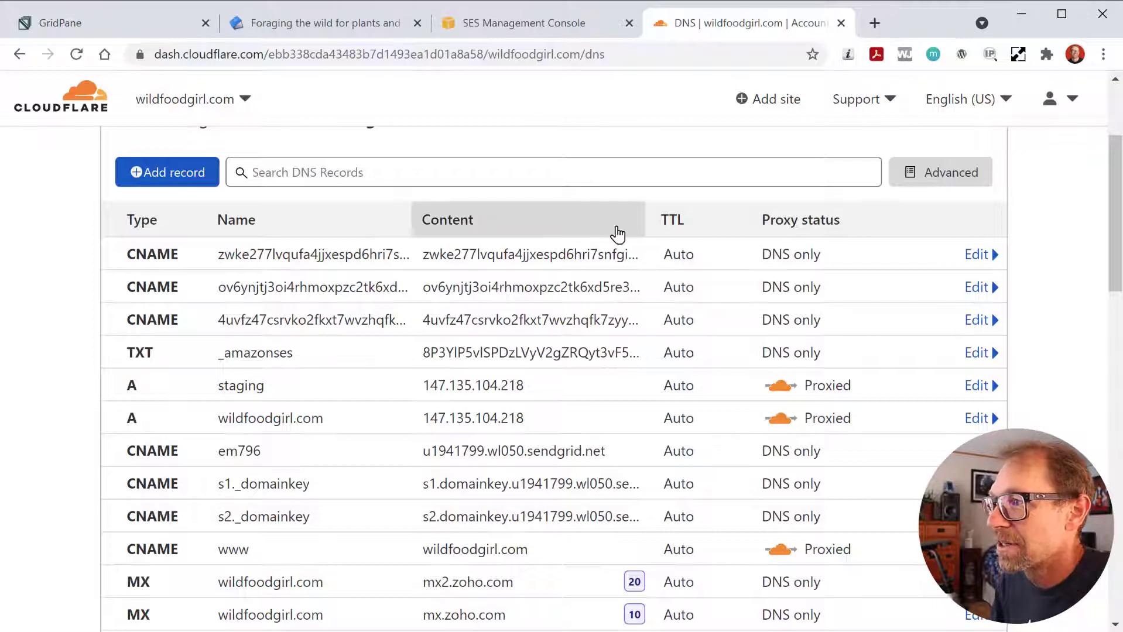
scroll(603, 354, "up", 3)
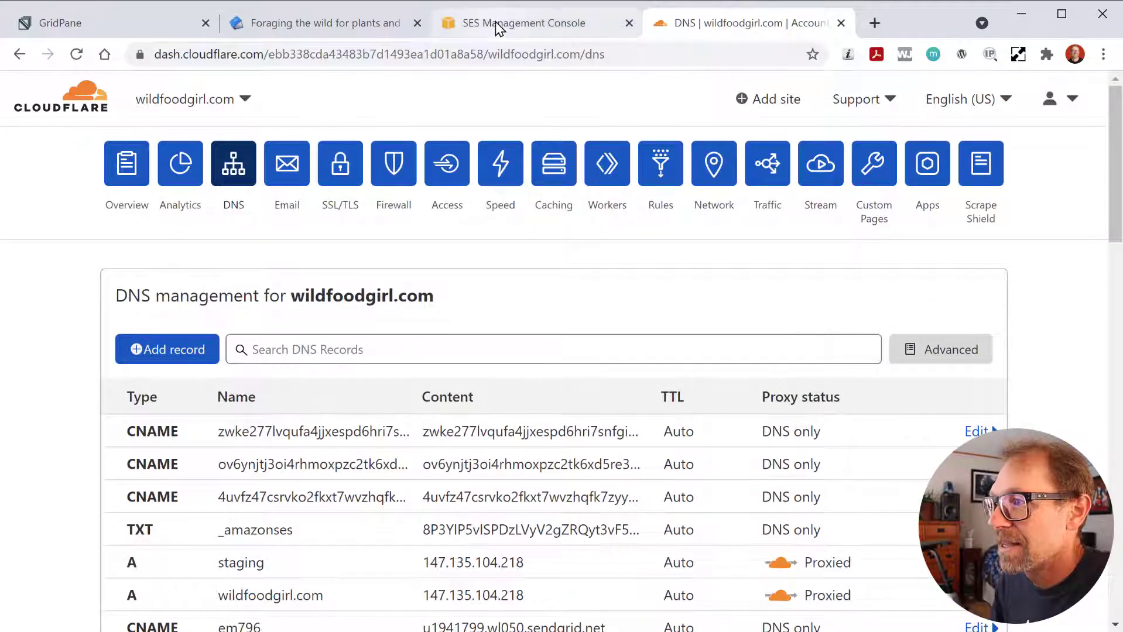
left_click(495, 27)
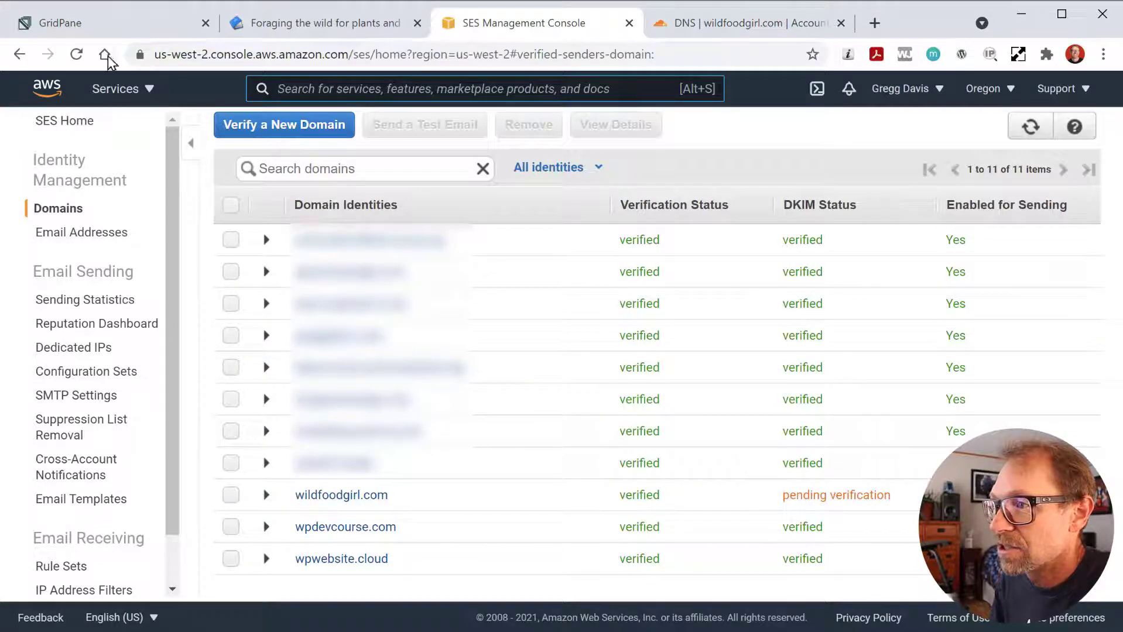
- Reload again and expand wildfoodgirl.com to confirm its DKIM status is verified
left_click(77, 55)
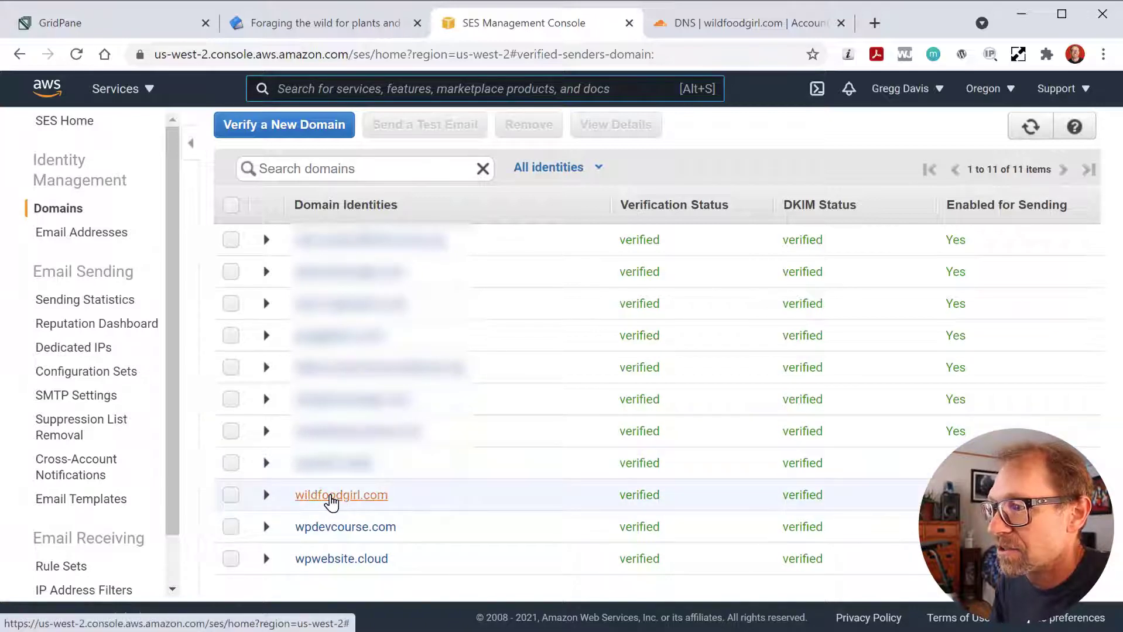
left_click(266, 496)
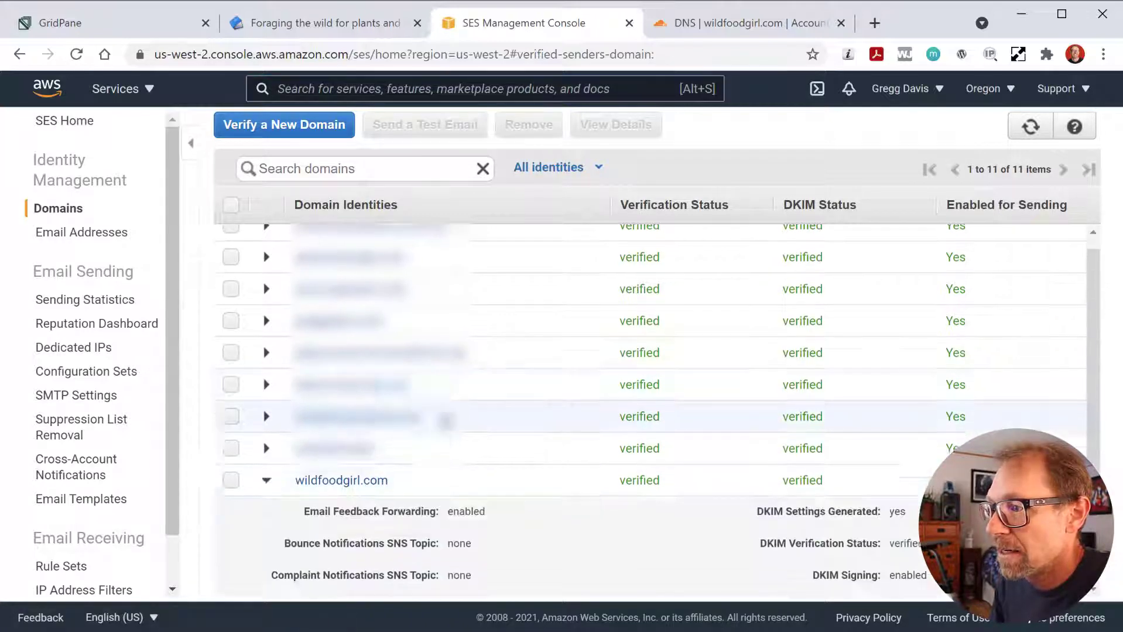
scroll(267, 480, "down", 2)
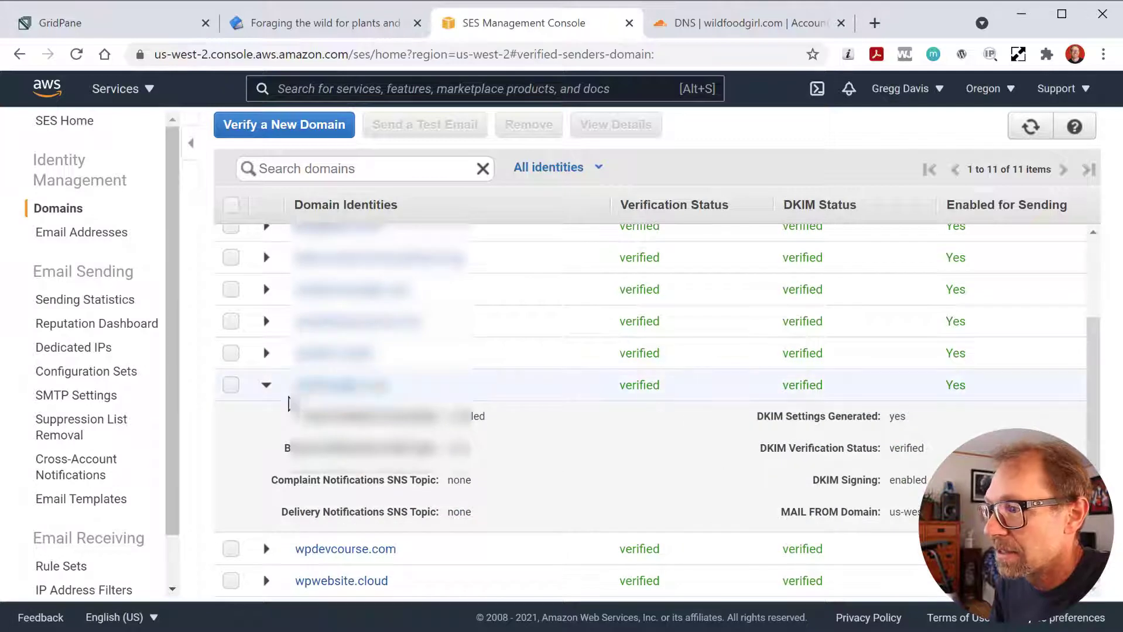
left_click(267, 385)
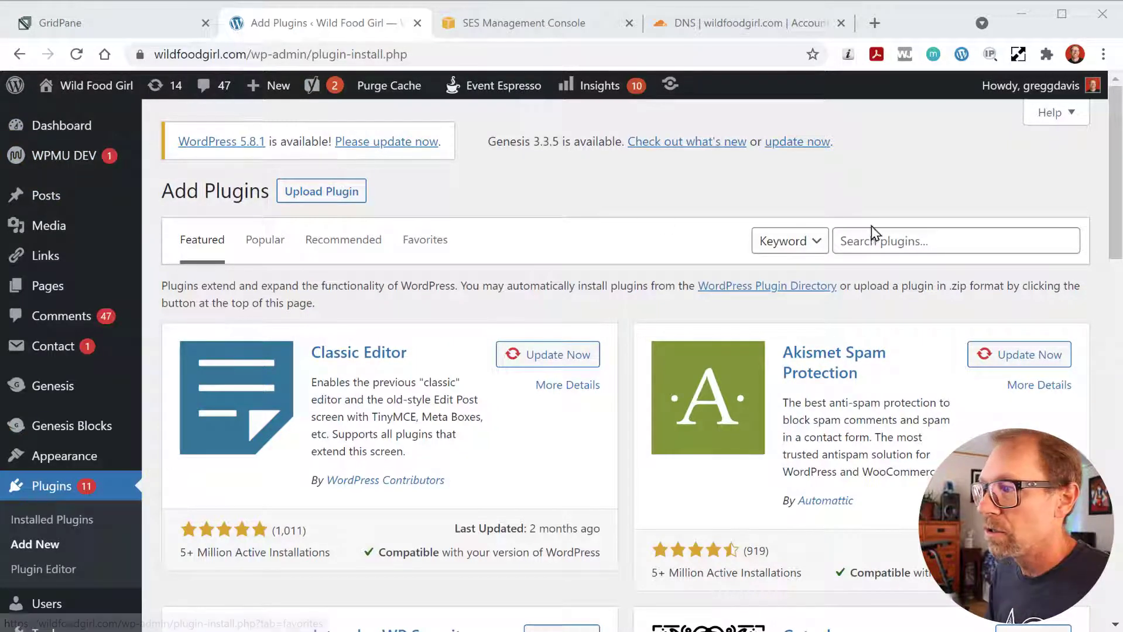
- Search 'offload ses', install and activate WP Offload SES Lite, and open its setup page
left_click(885, 238)
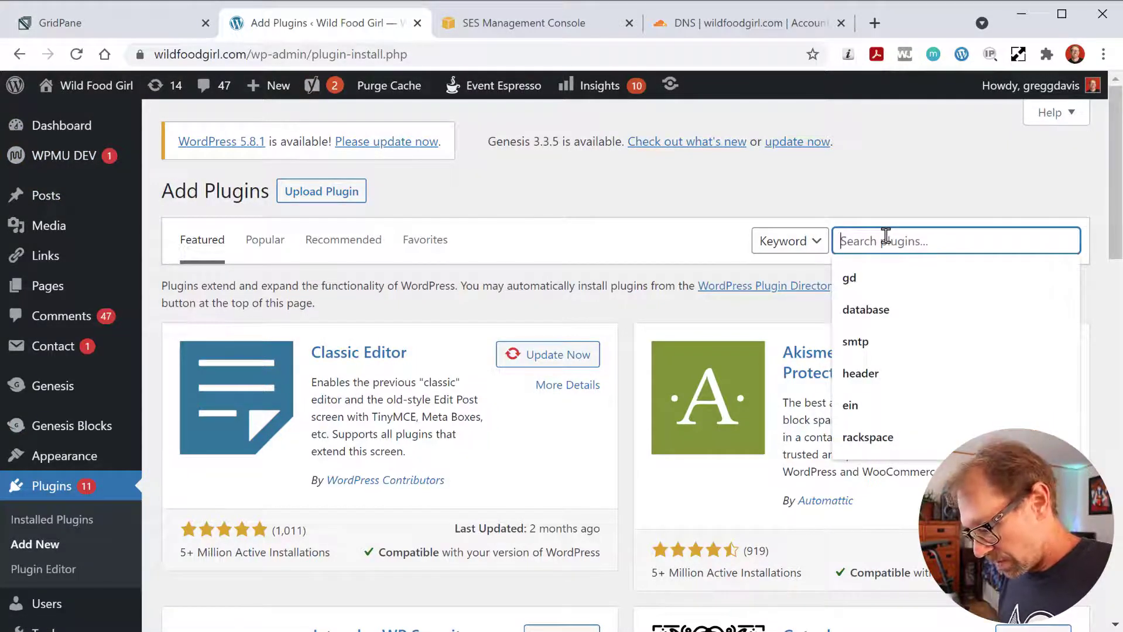
type("offloa")
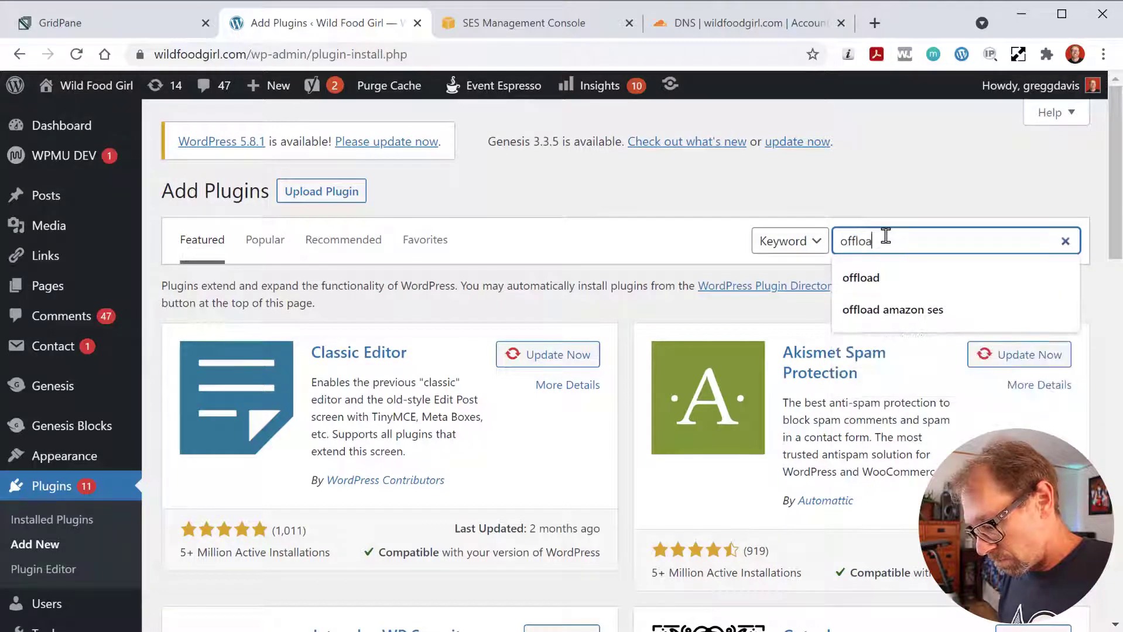
type("d ses")
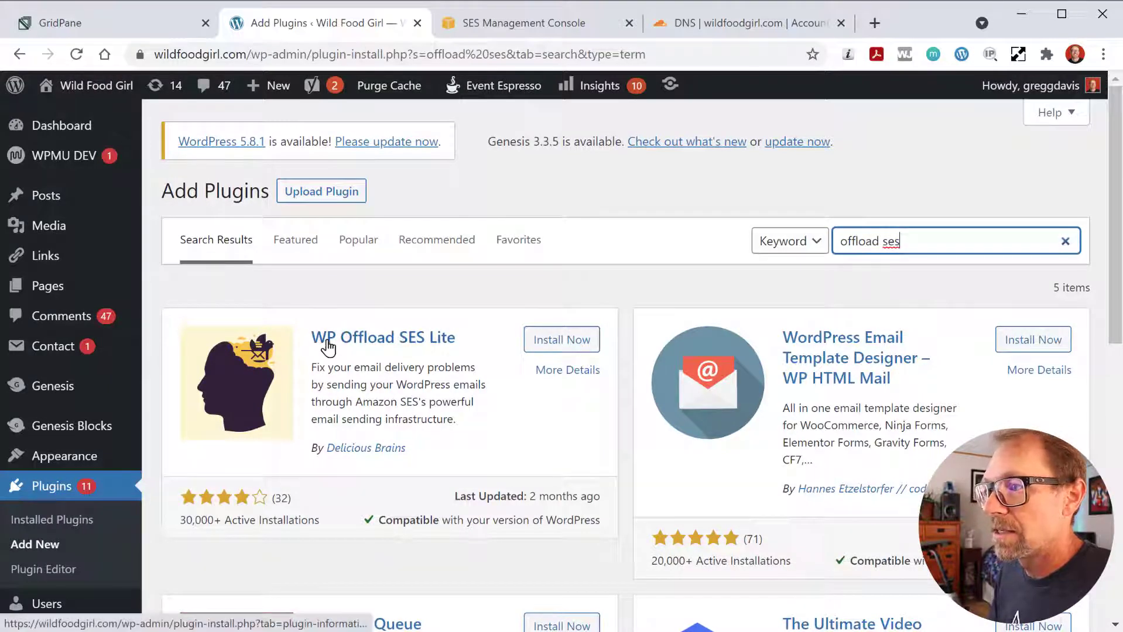
left_click(577, 346)
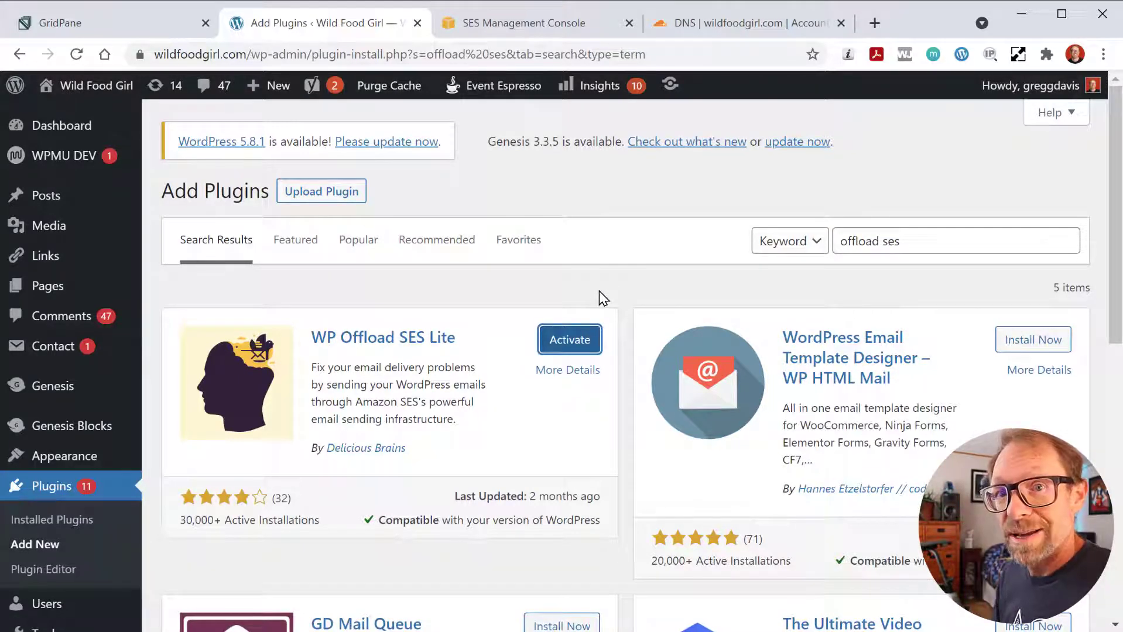
left_click(578, 339)
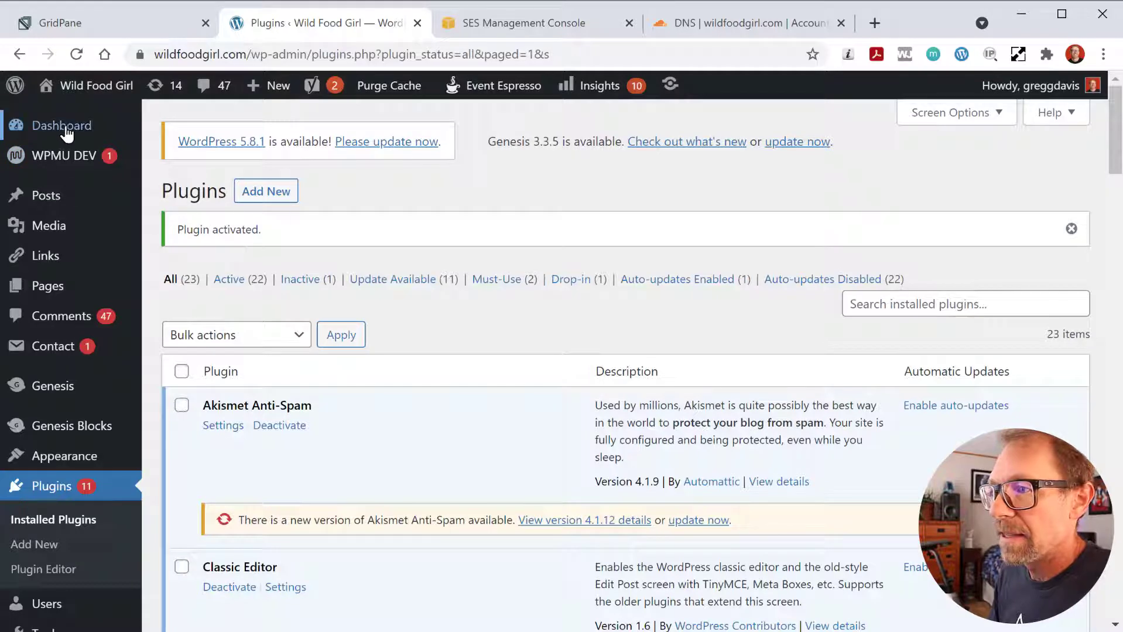
mouse_move(37, 125)
left_click(170, 206)
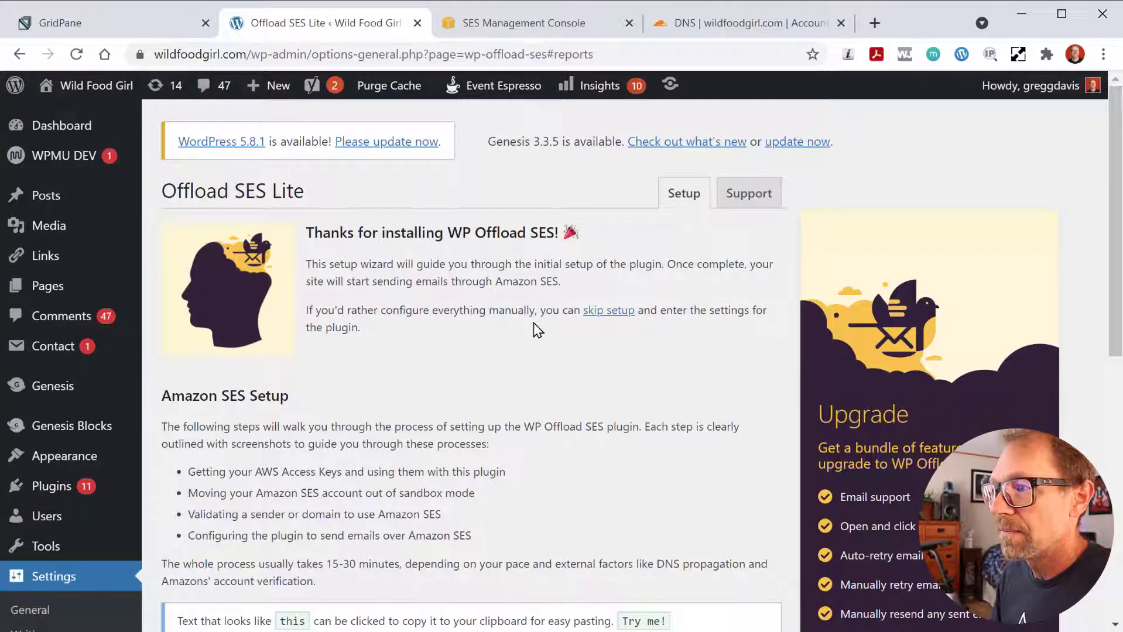
- Review the setup intro's steps: AWS Access Keys, sandbox mode, and sender or domain validation
scroll(317, 279, "down", 4)
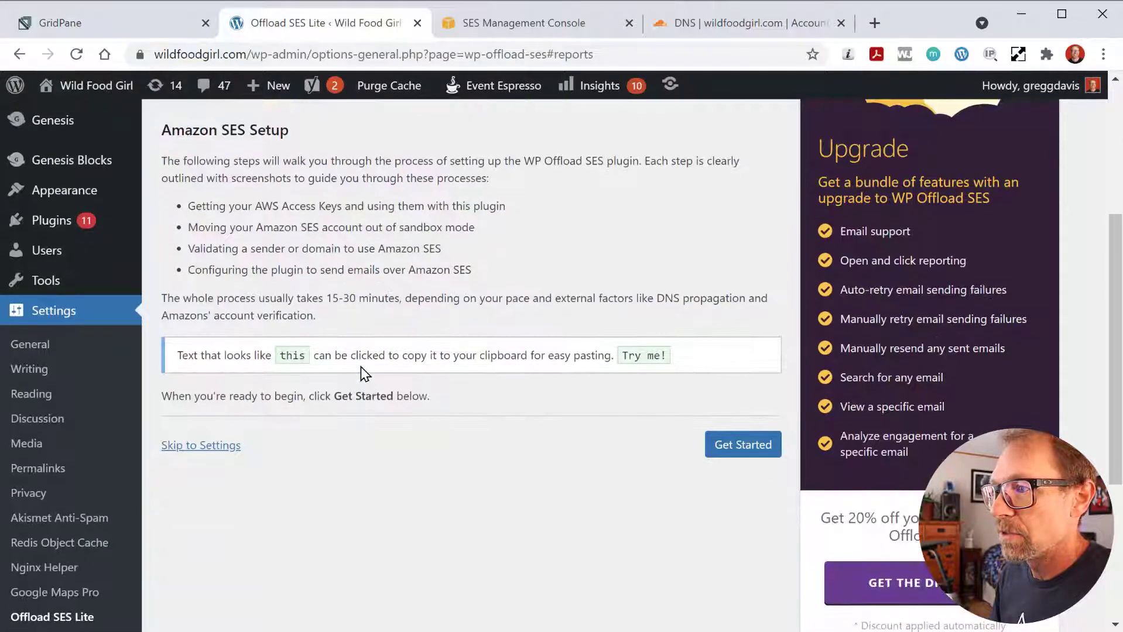
scroll(361, 367, "up", 2)
scroll(364, 371, "down", 3)
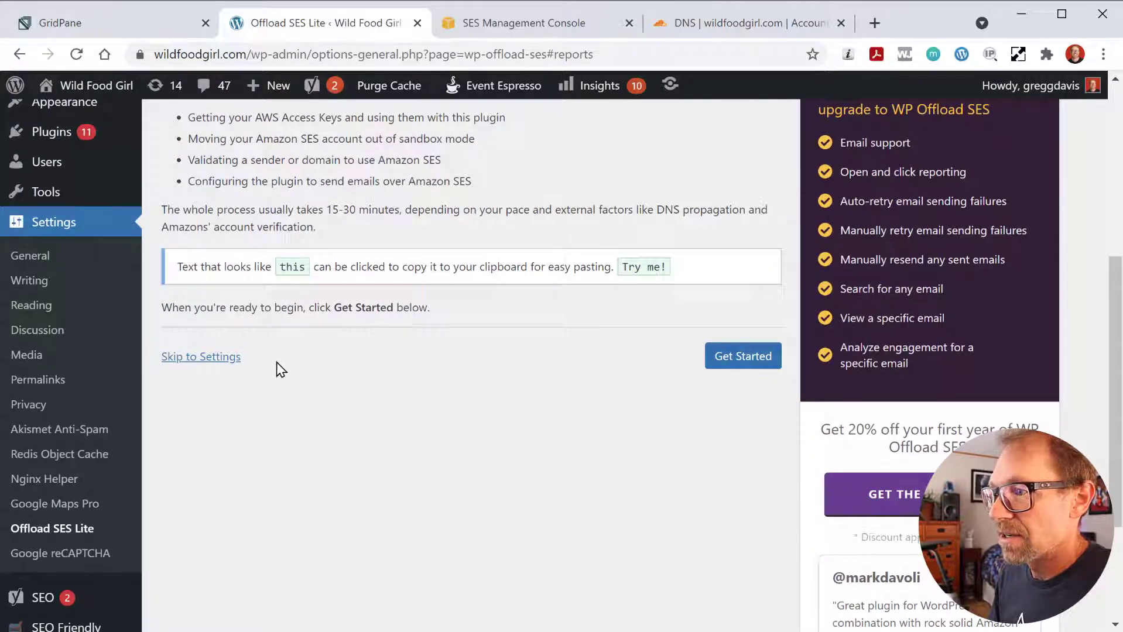
scroll(345, 353, "up", 3)
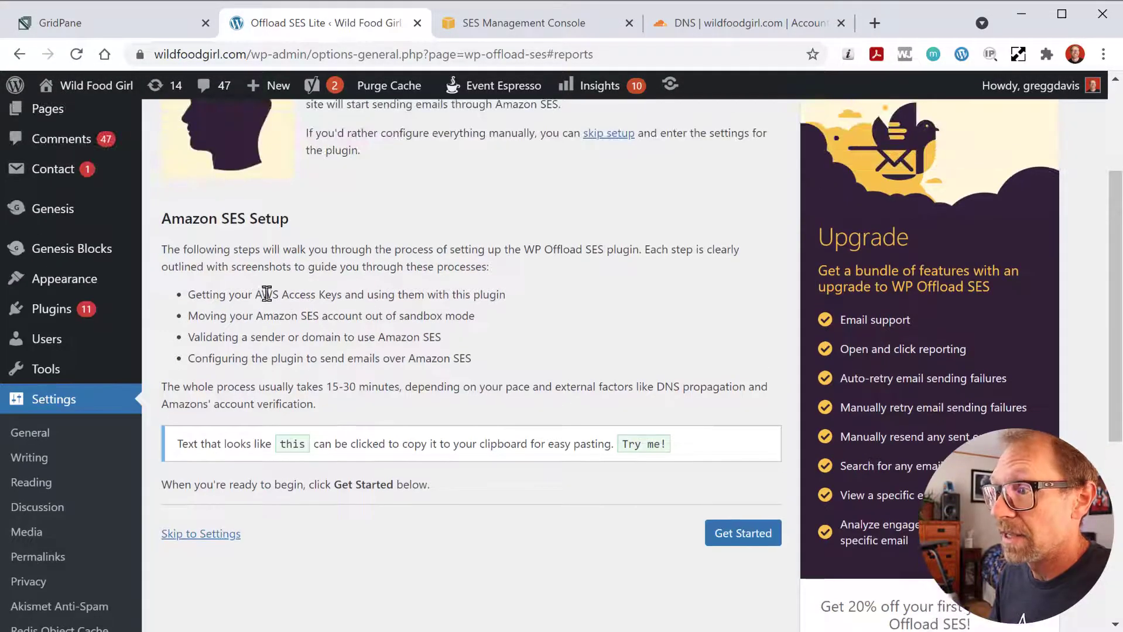
left_click_drag(257, 294, 345, 296)
left_click(327, 310)
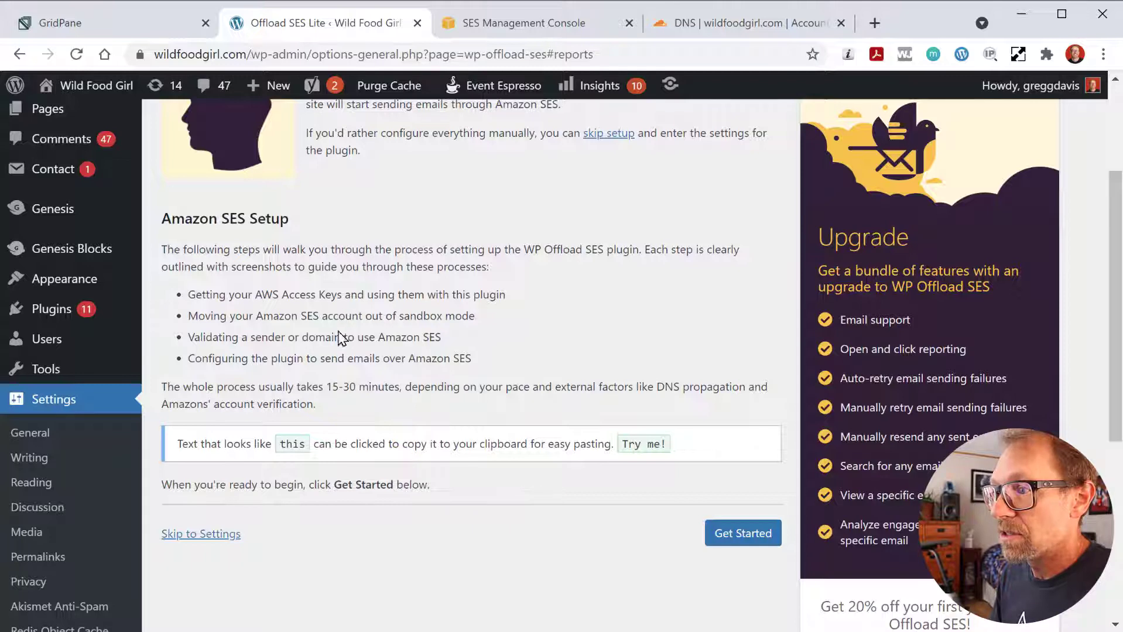
left_click_drag(400, 316, 471, 316)
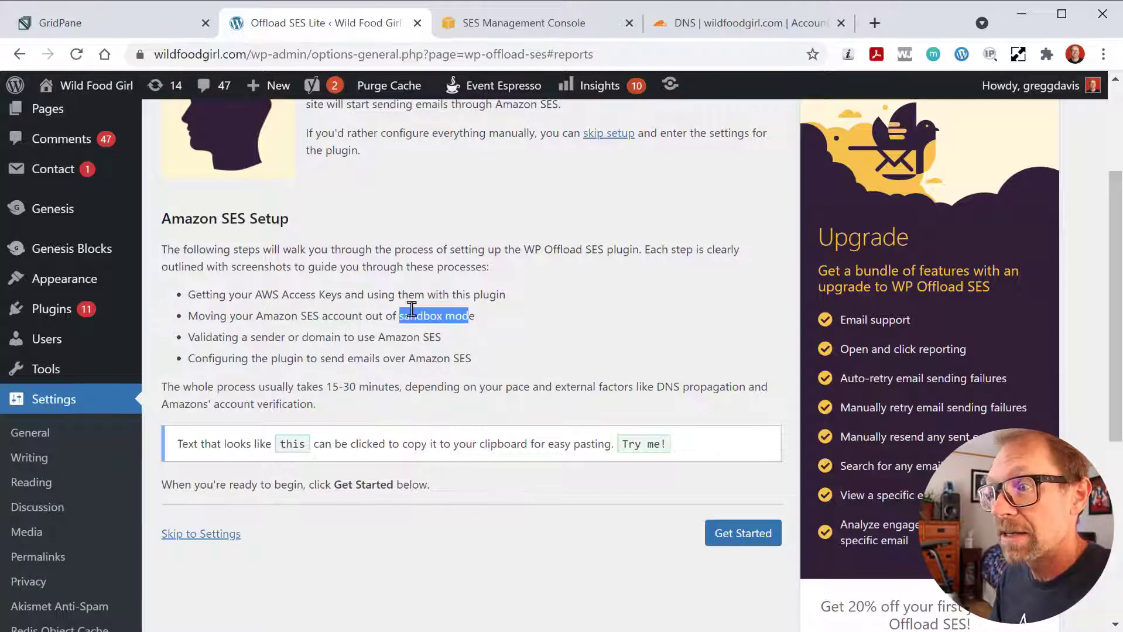
left_click(284, 331)
left_click_drag(238, 337, 421, 344)
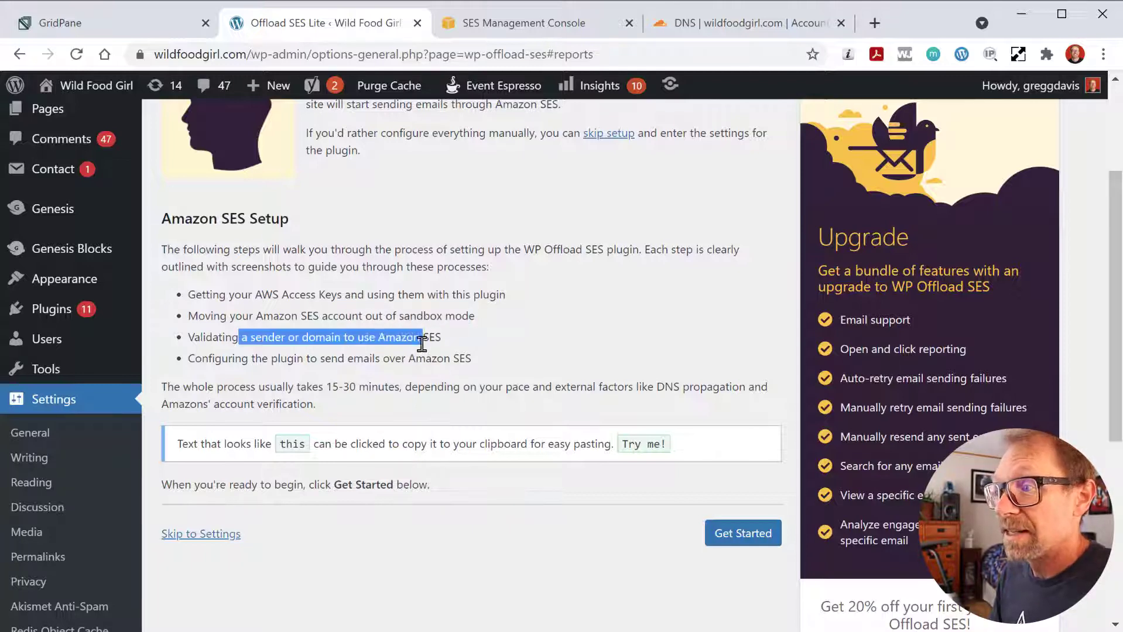
left_click(396, 331)
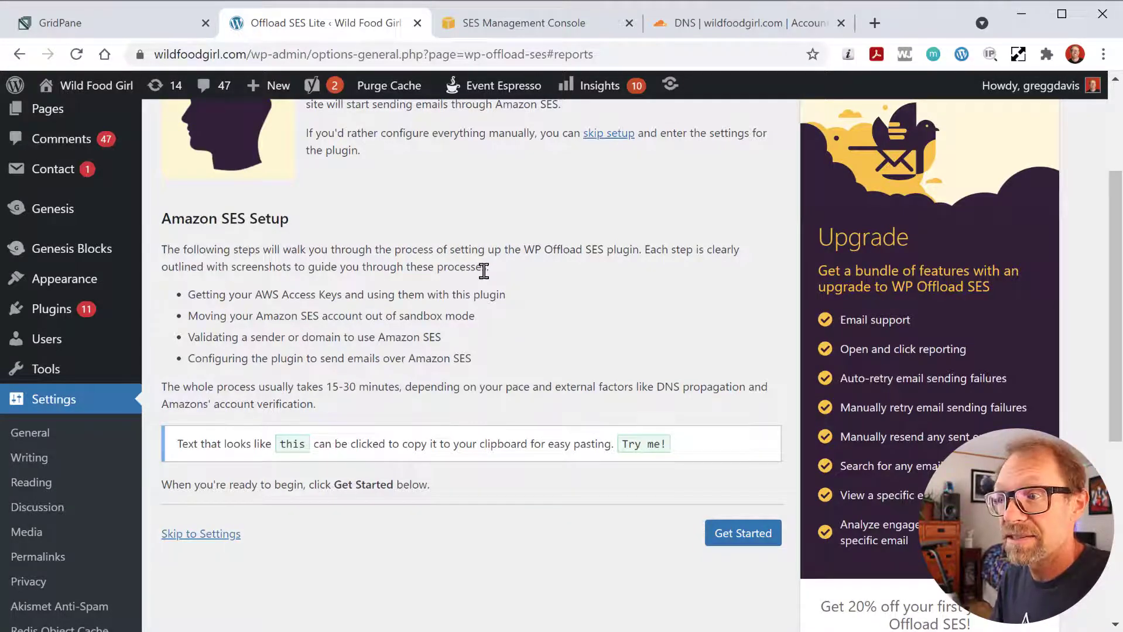
- Skip the Offload SES Lite setup wizard and go straight to Settings
scroll(438, 332, "down", 3)
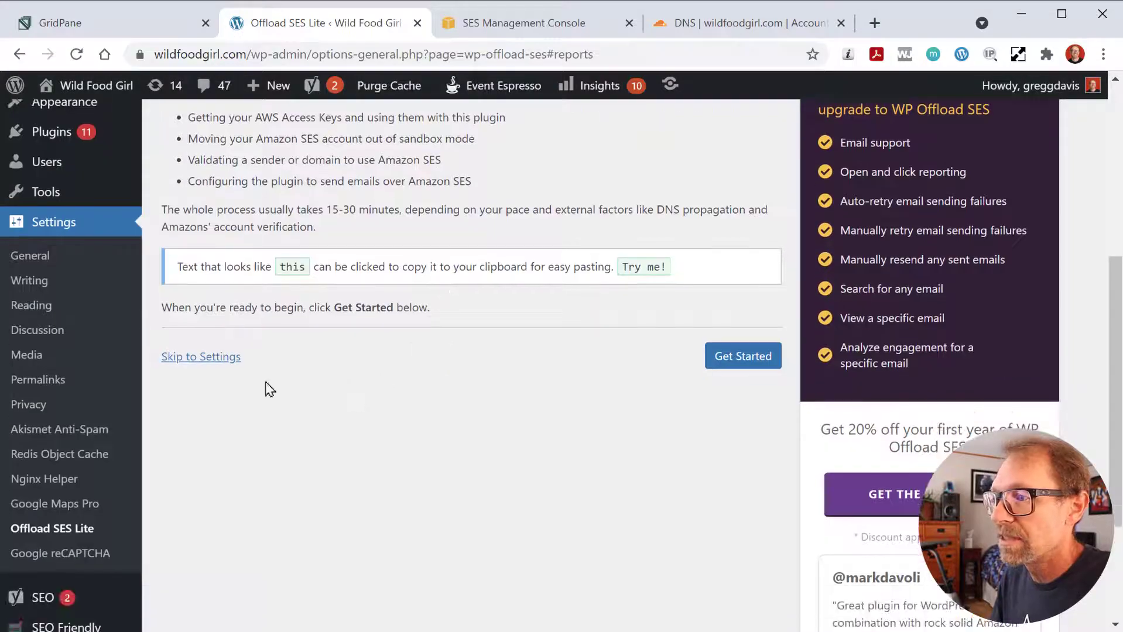
scroll(351, 323, "up", 6)
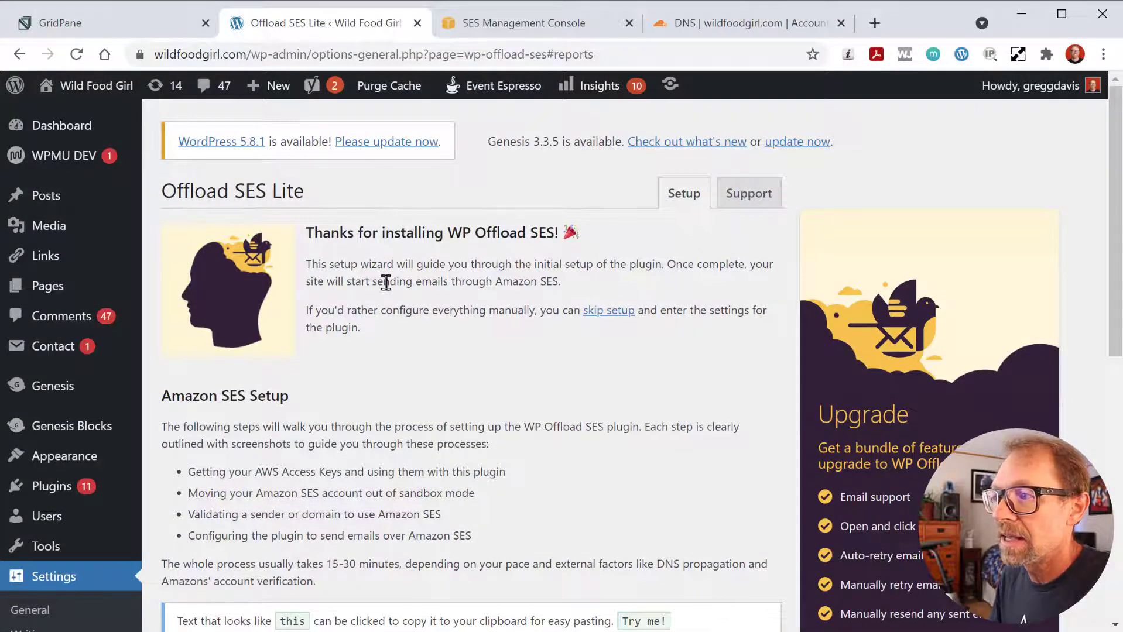
scroll(386, 282, "down", 8)
left_click(212, 272)
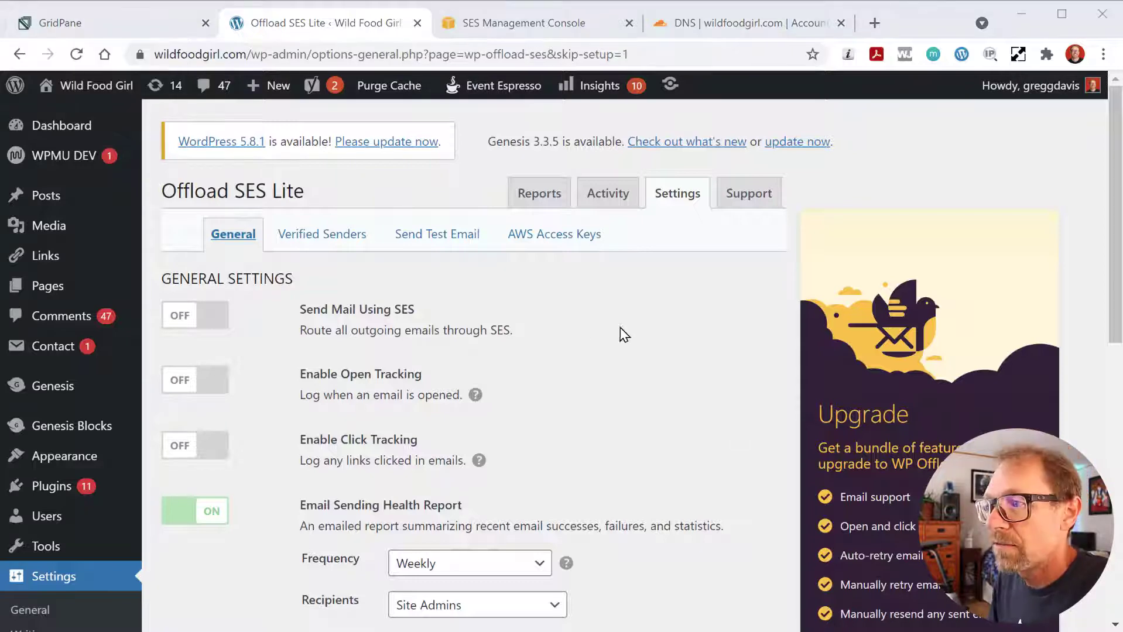
- Show the AWS Access Keys settings, reveal the key form, and select the wp-config define() snippet
left_click(551, 241)
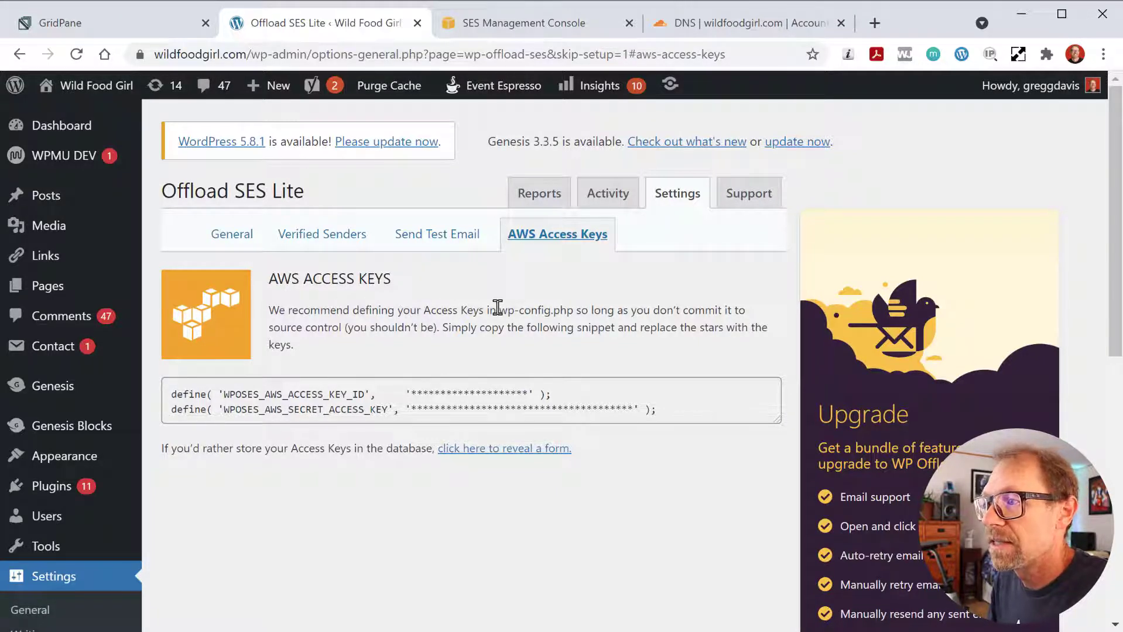
left_click_drag(501, 312, 574, 312)
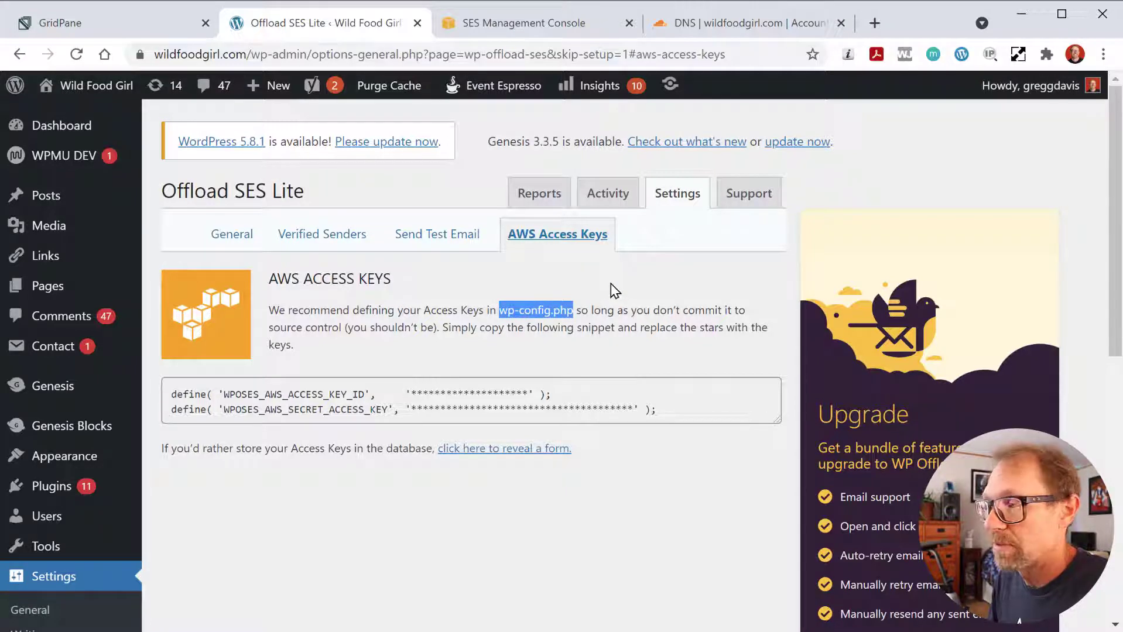
left_click(631, 316)
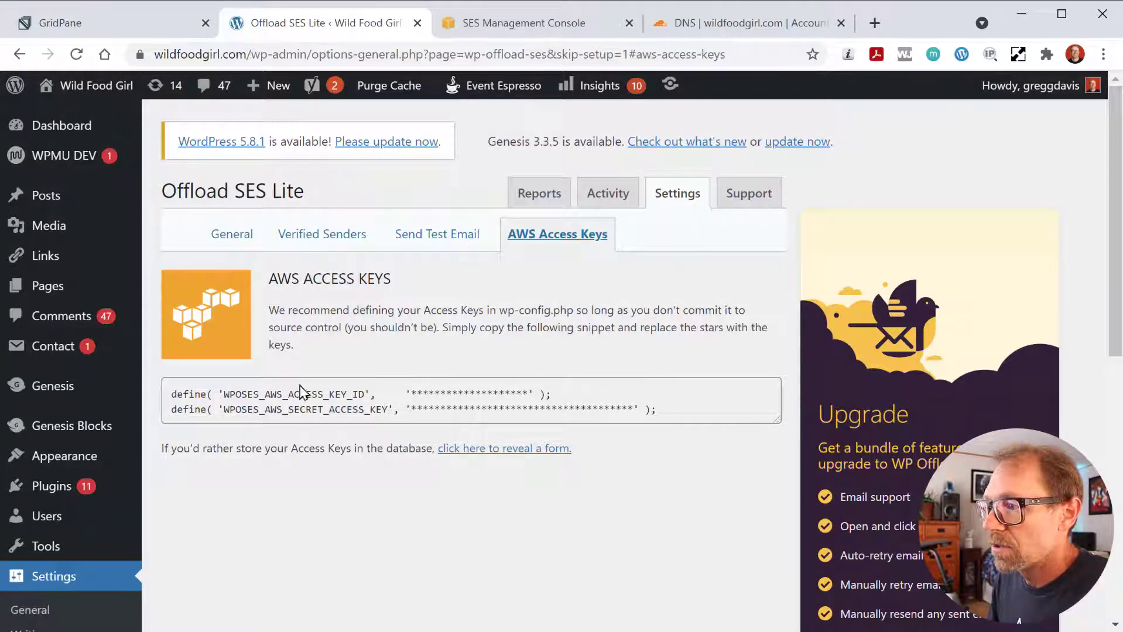
left_click(472, 451)
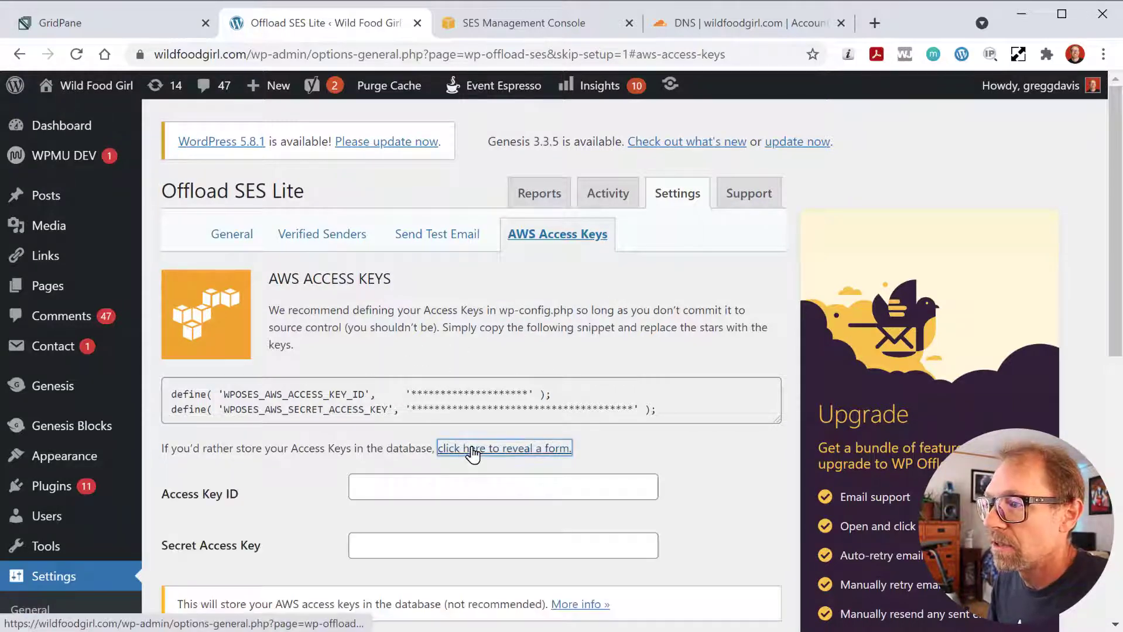
scroll(266, 398, "down", 2)
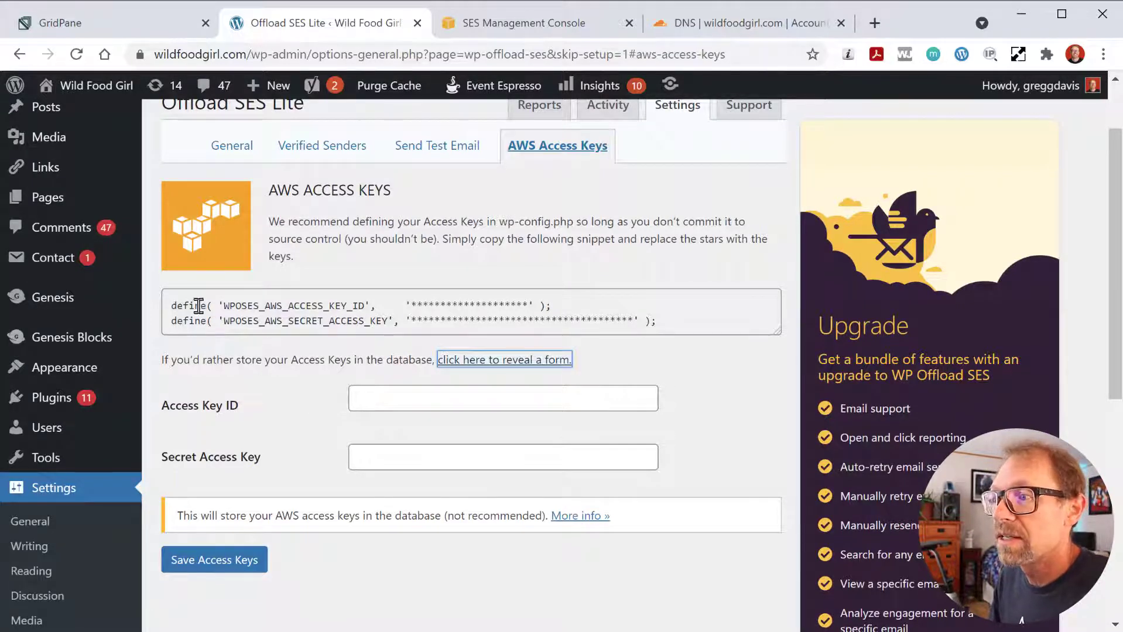
left_click_drag(174, 305, 662, 322)
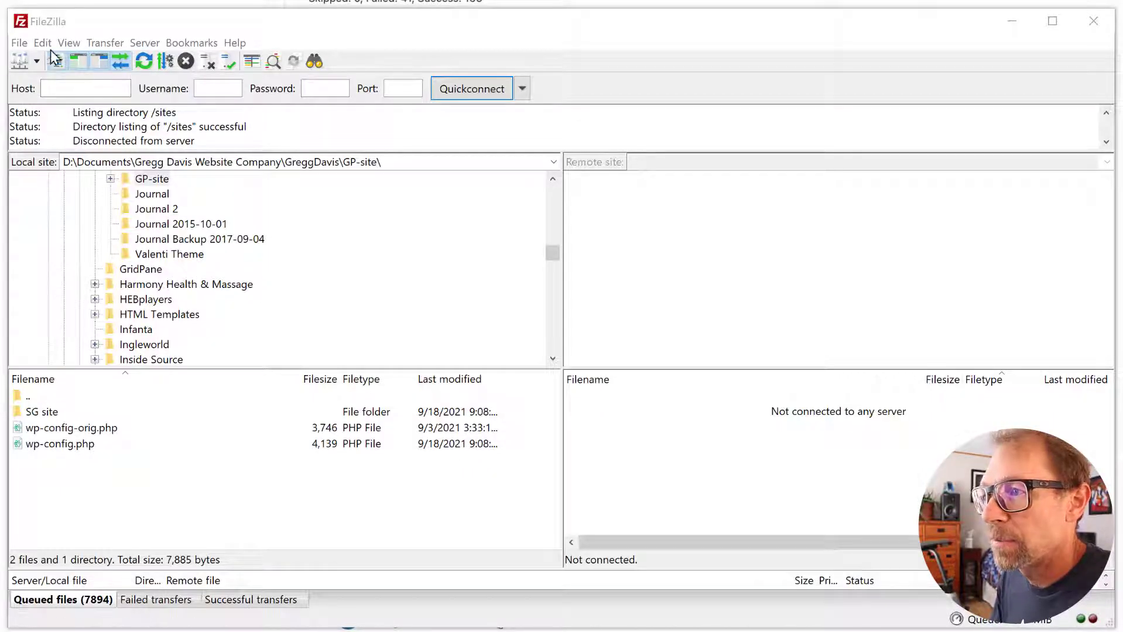
- Connect to WFG GridPane OVH and select wp-config.php in /sites/wildfoodgirl.com
left_click(19, 61)
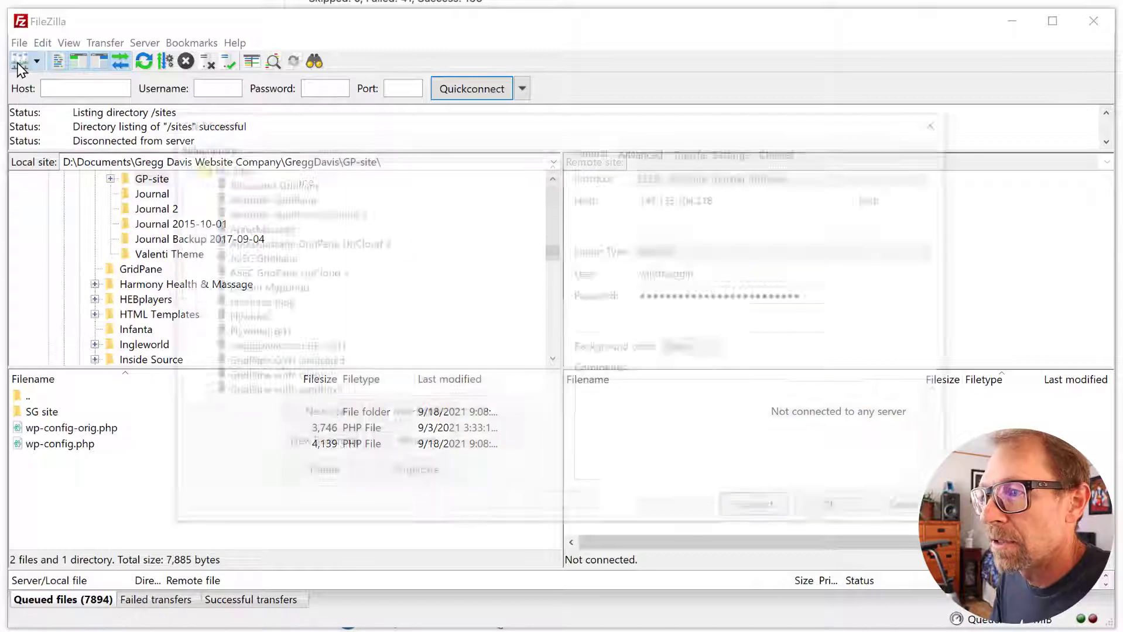
scroll(268, 350, "down", 8)
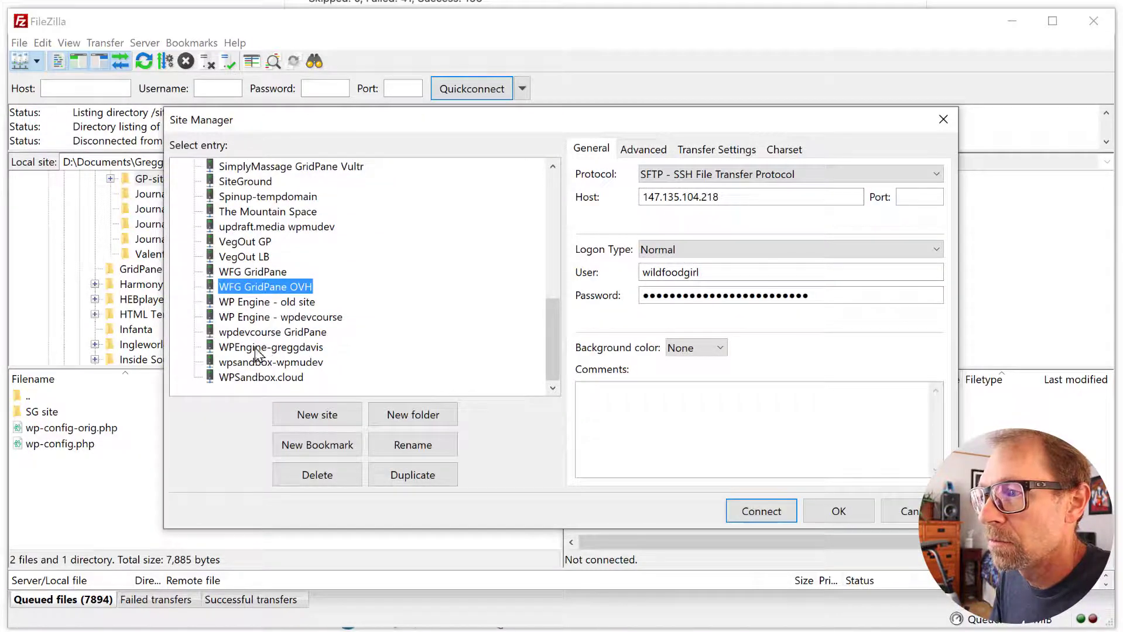
left_click(755, 512)
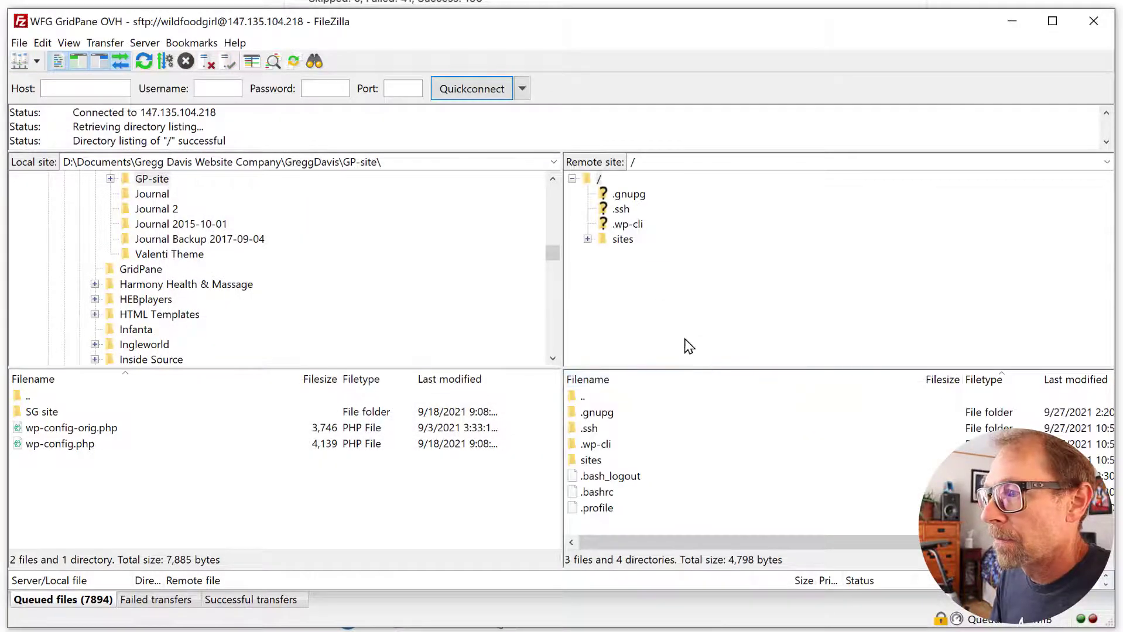
double_click(589, 461)
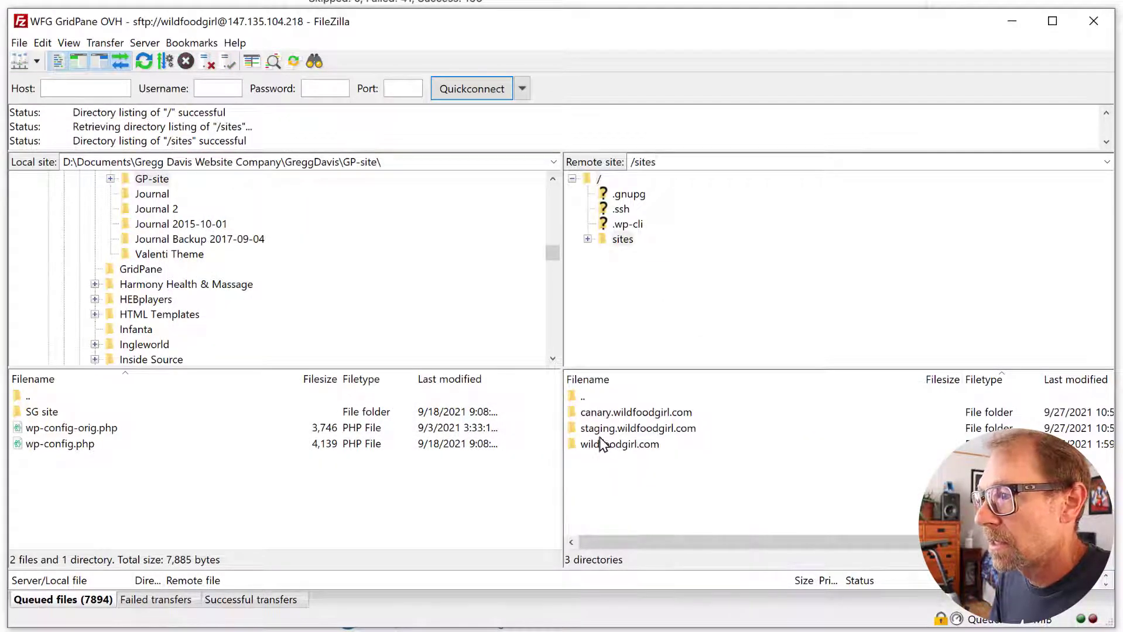
double_click(600, 445)
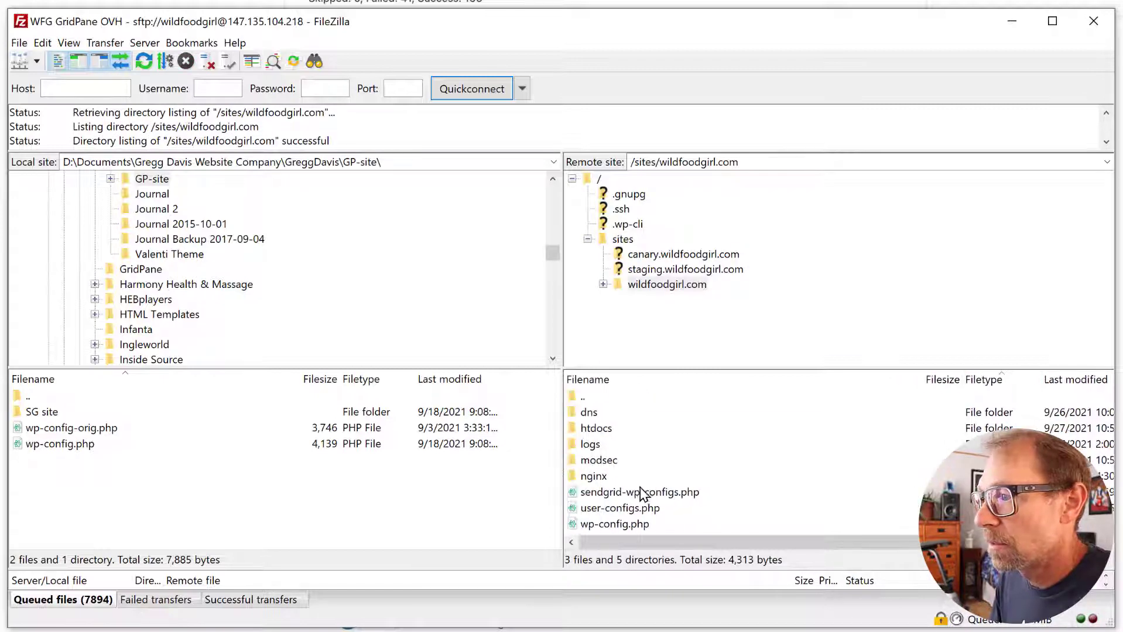
left_click(615, 524)
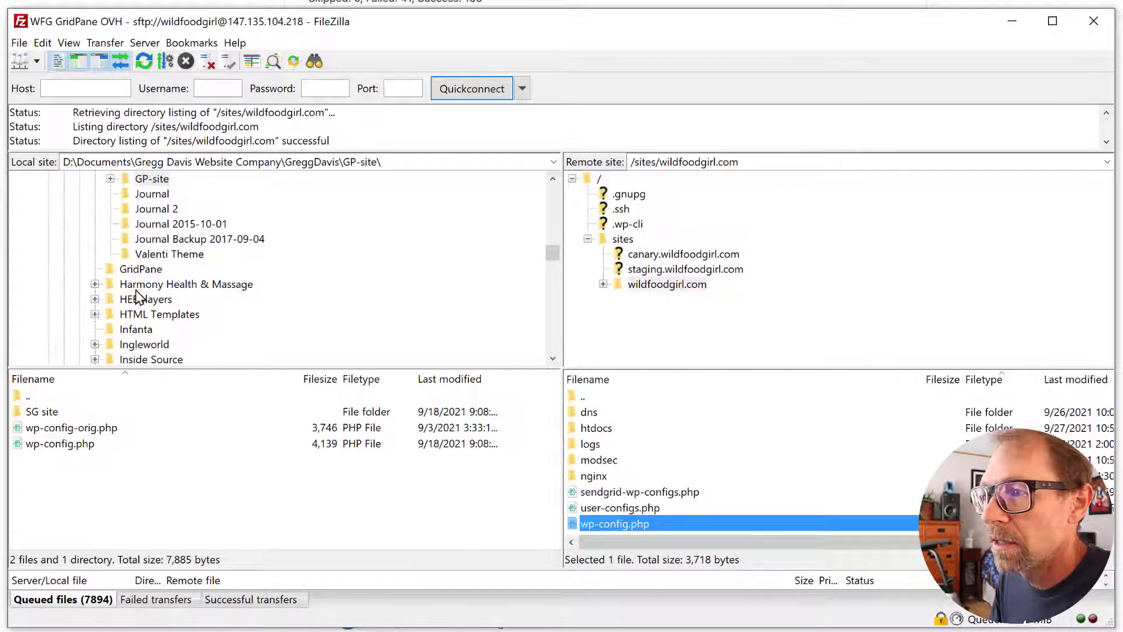
- Download wp-config.php into the local Wild Food Girl > OVH Dedicated Server 2021-09-27 folder
scroll(138, 298, "down", 12)
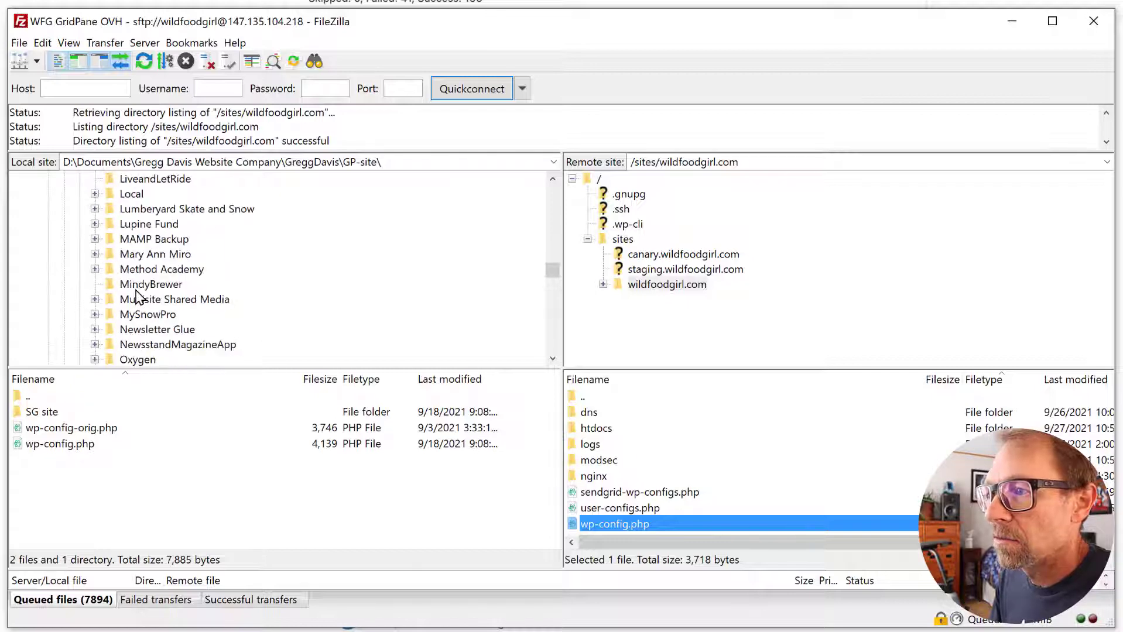
scroll(137, 298, "down", 15)
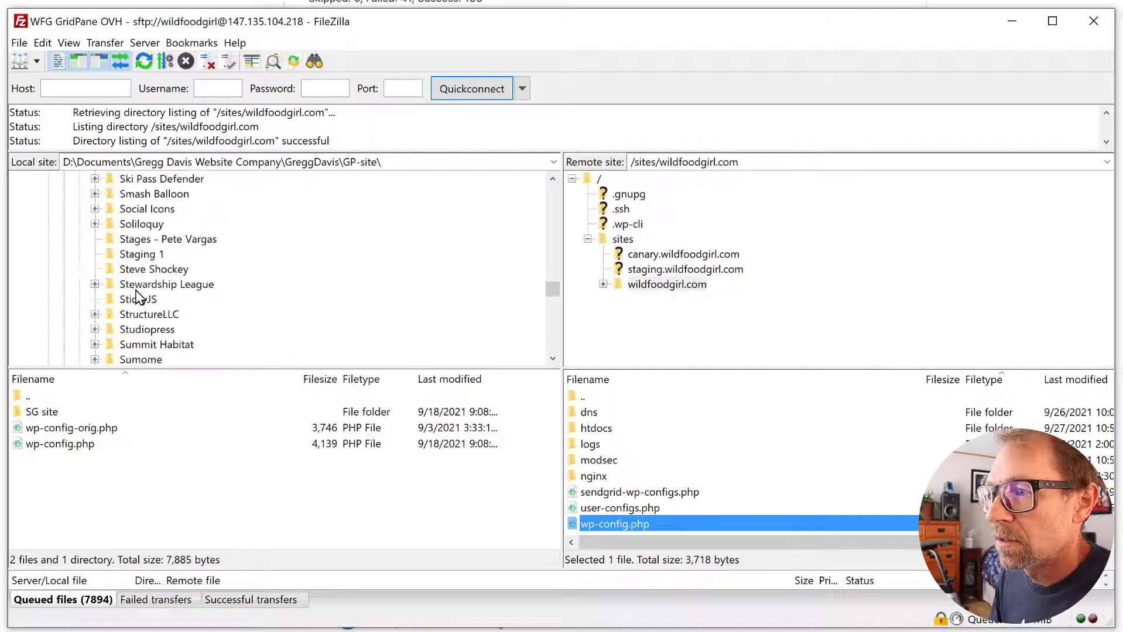
scroll(138, 297, "down", 2)
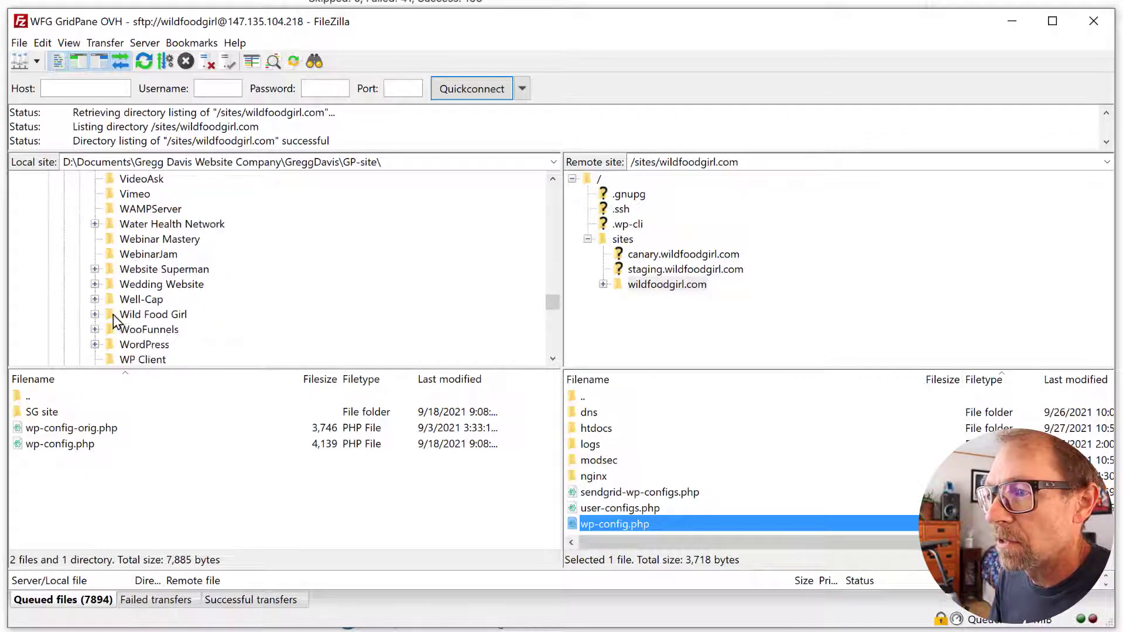
left_click(95, 315)
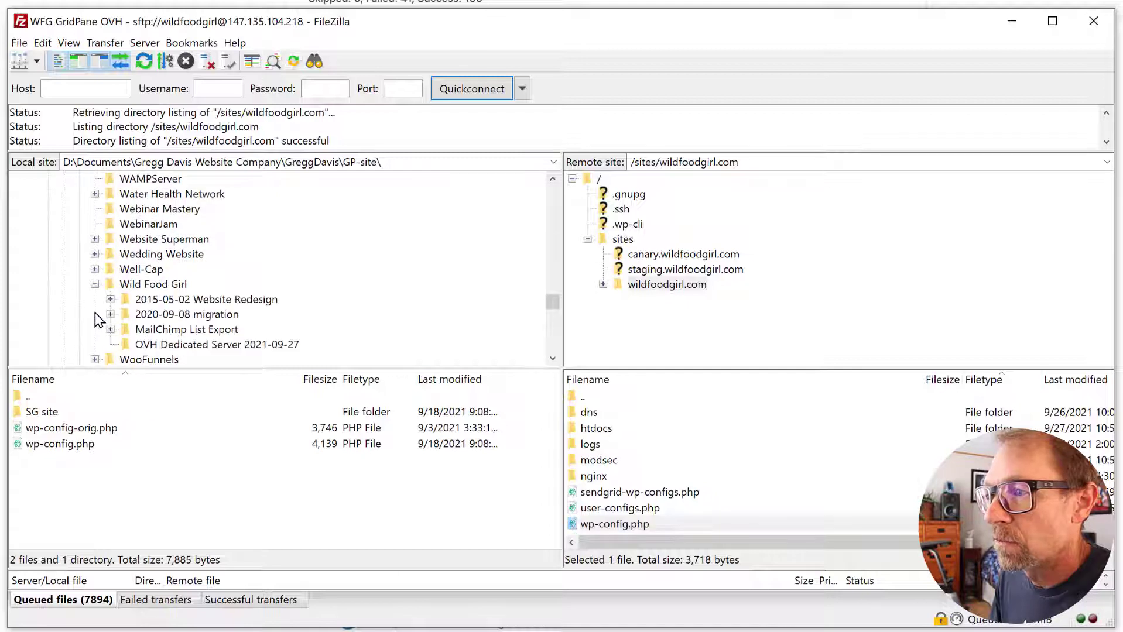
left_click(141, 345)
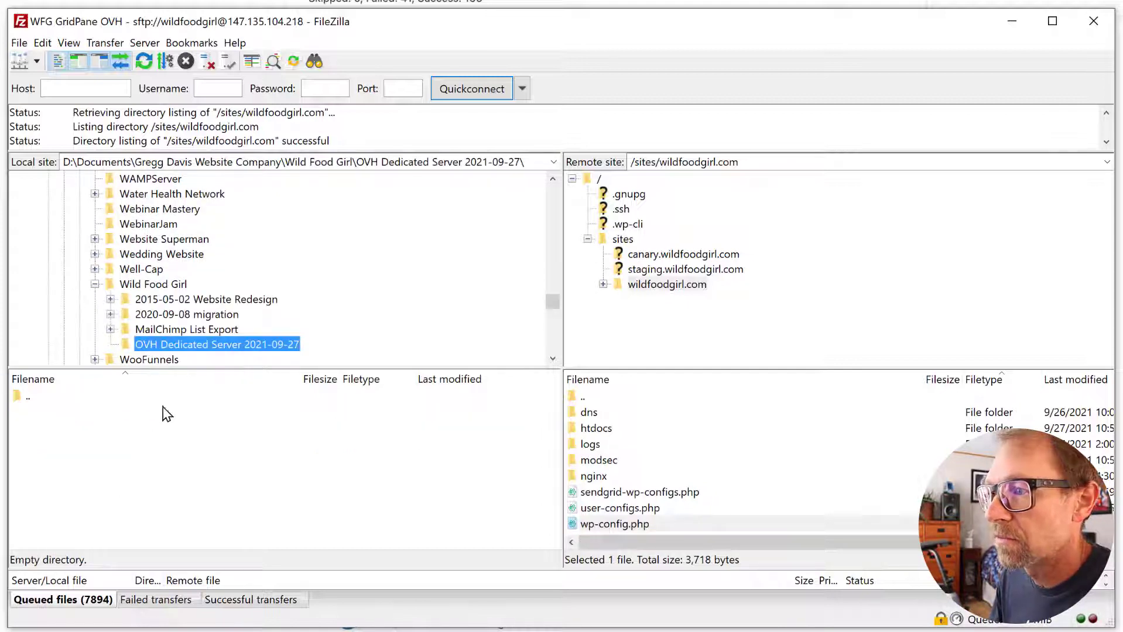
left_click_drag(624, 526, 198, 473)
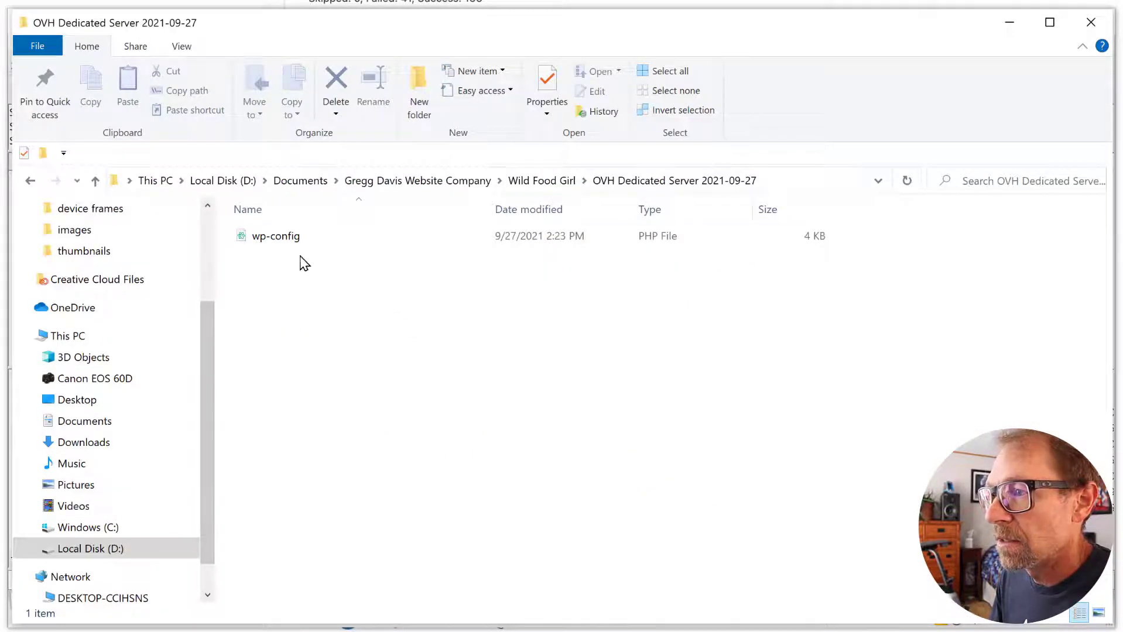
- Open the downloaded wp-config.php in Atom and add blank lines at line 105
left_click(274, 239)
right_click(274, 239)
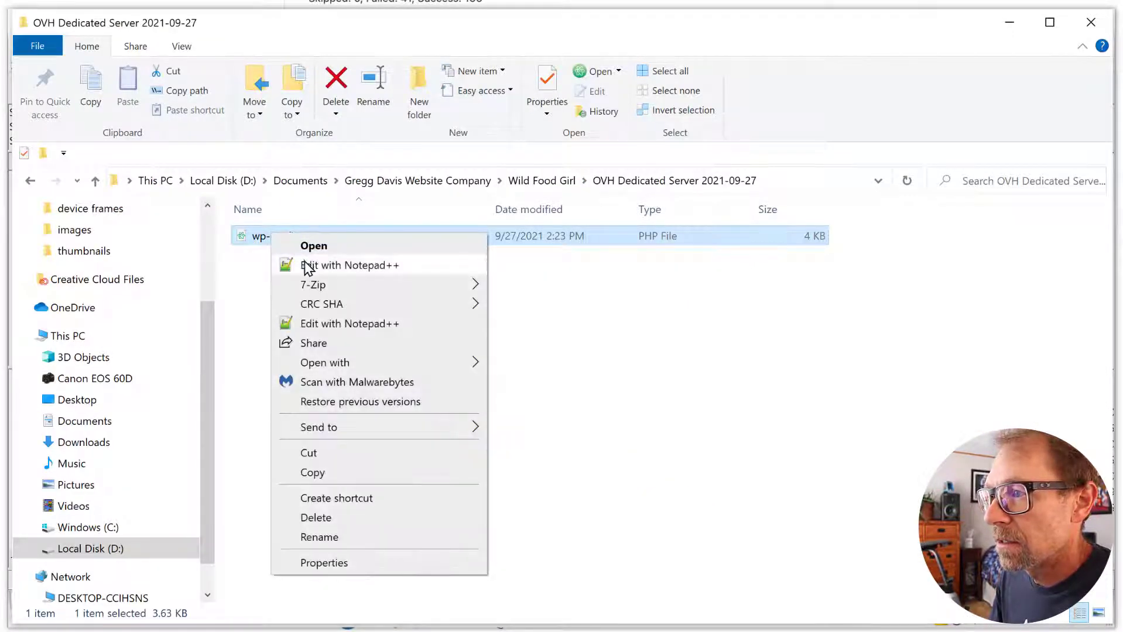
mouse_move(374, 363)
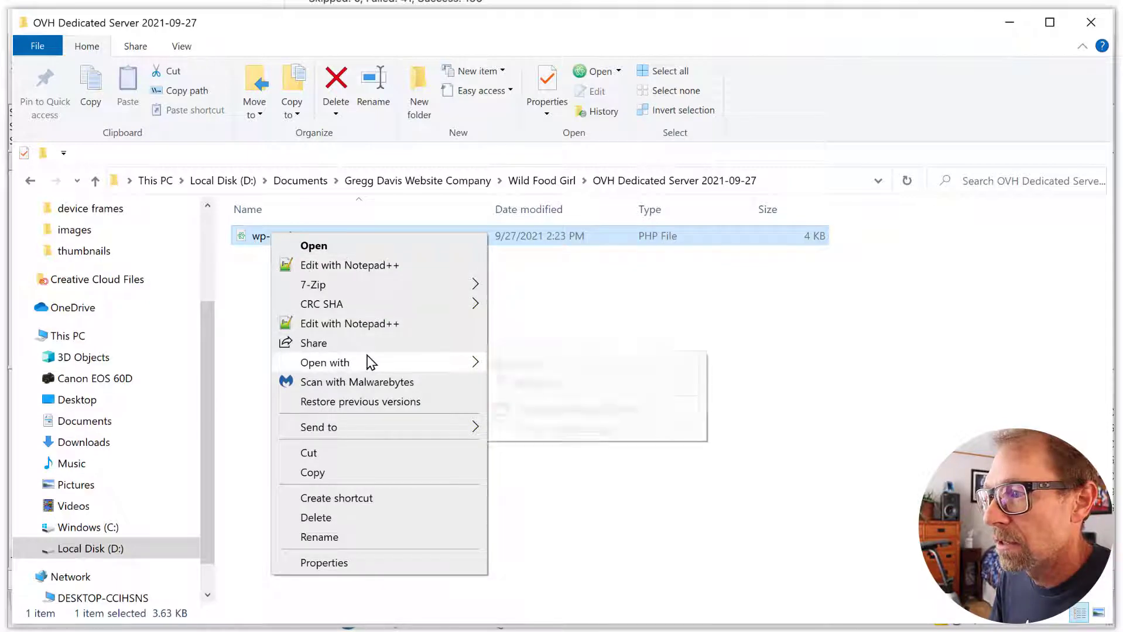
left_click(512, 366)
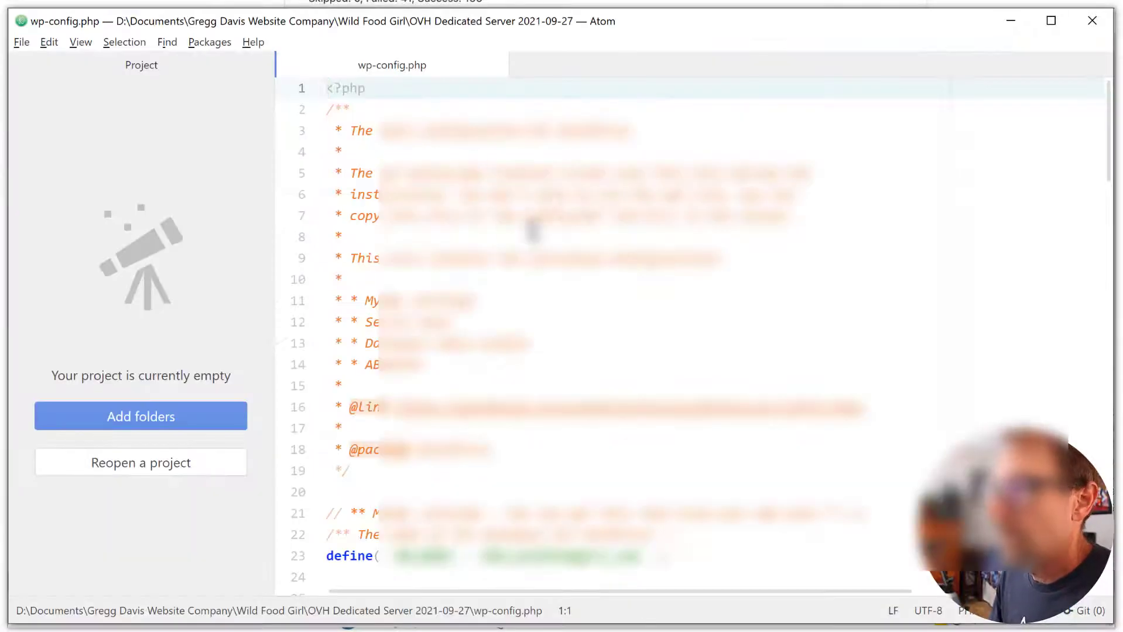
scroll(533, 231, "down", 6)
scroll(532, 233, "down", 15)
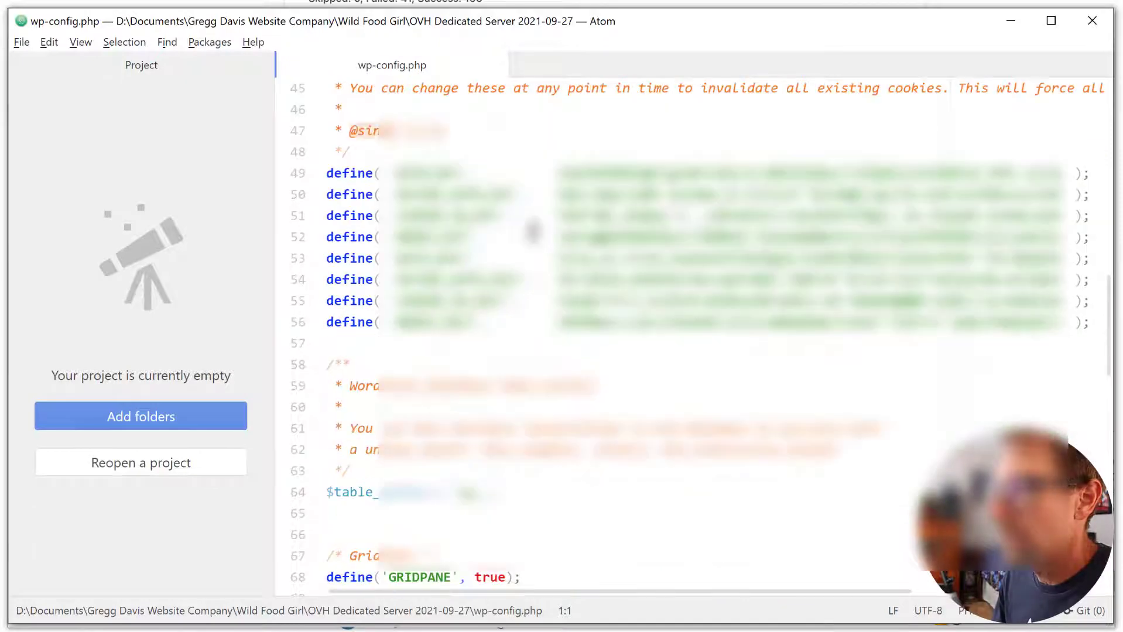
scroll(530, 228, "down", 3)
scroll(528, 225, "up", 1)
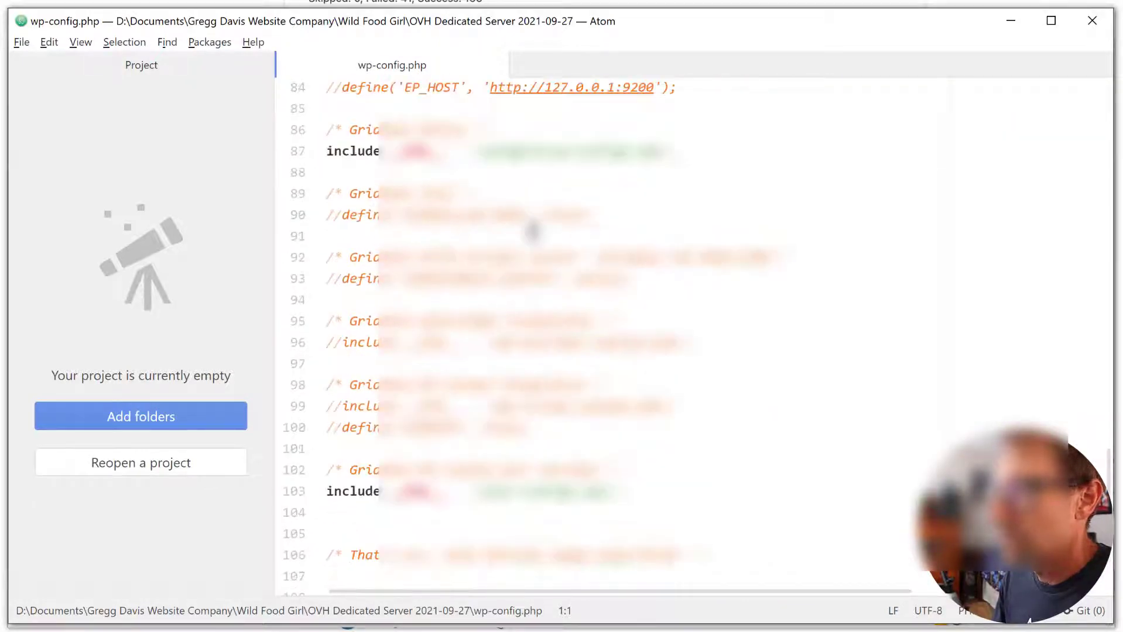
scroll(495, 498, "down", 2)
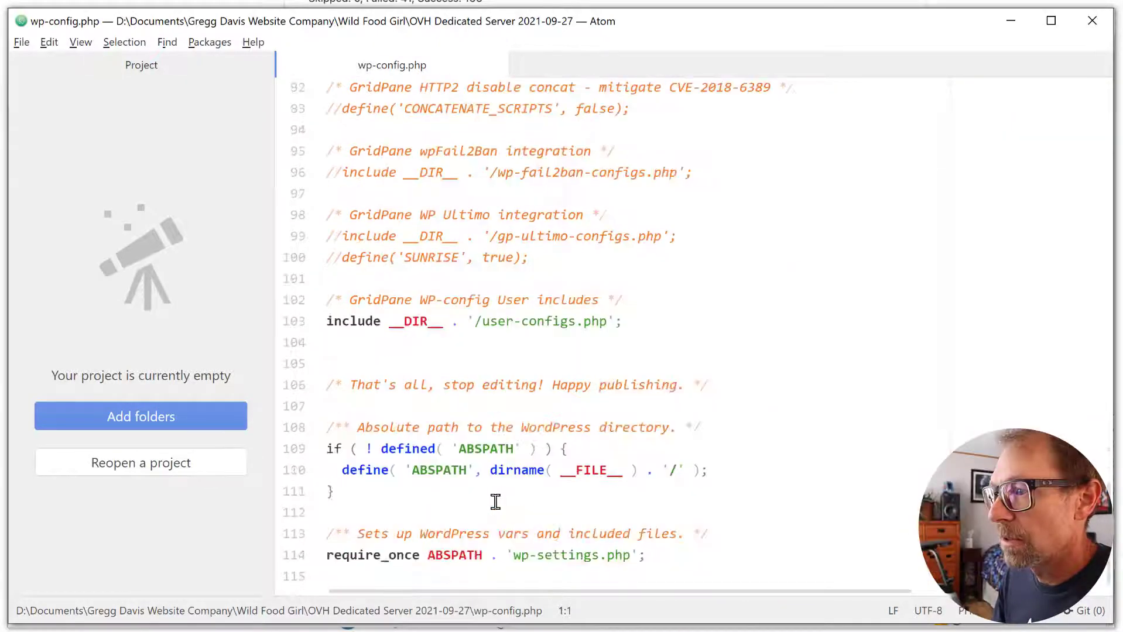
left_click(395, 360)
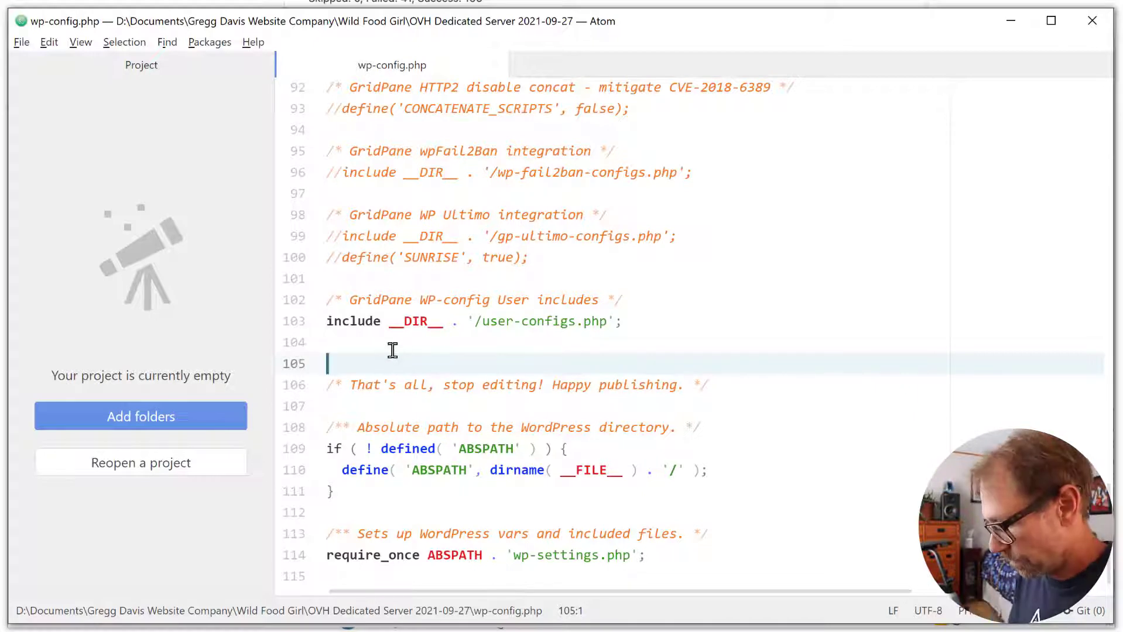
key("Return")
key("Return")
key("Up")
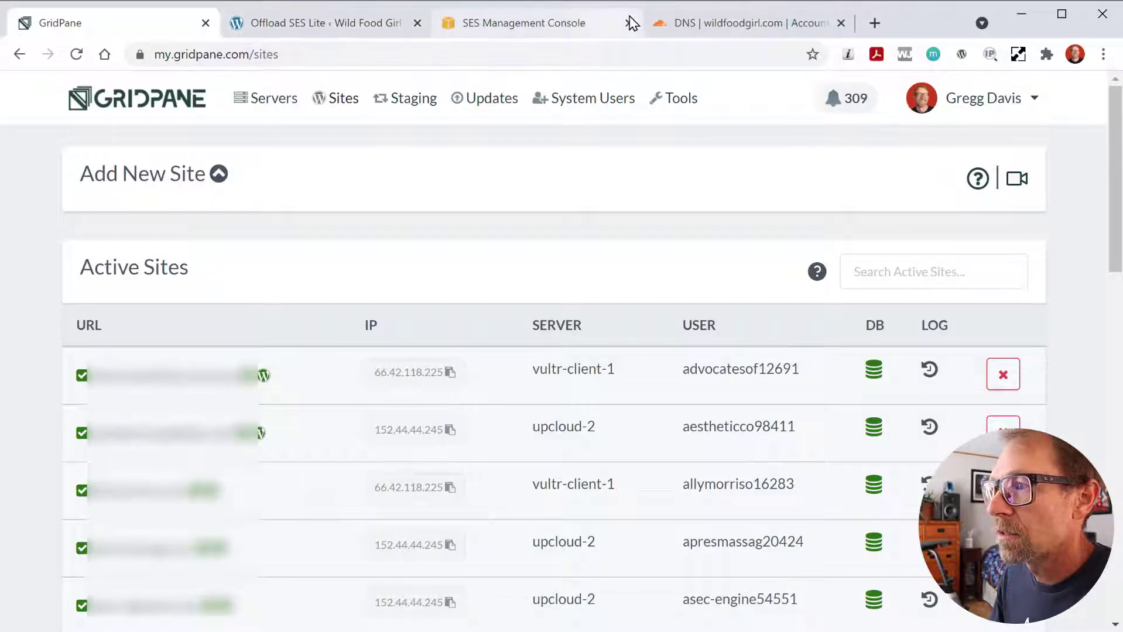
- Replace the placeholder access key ID and secret access key with the real keys and save
left_click(339, 22)
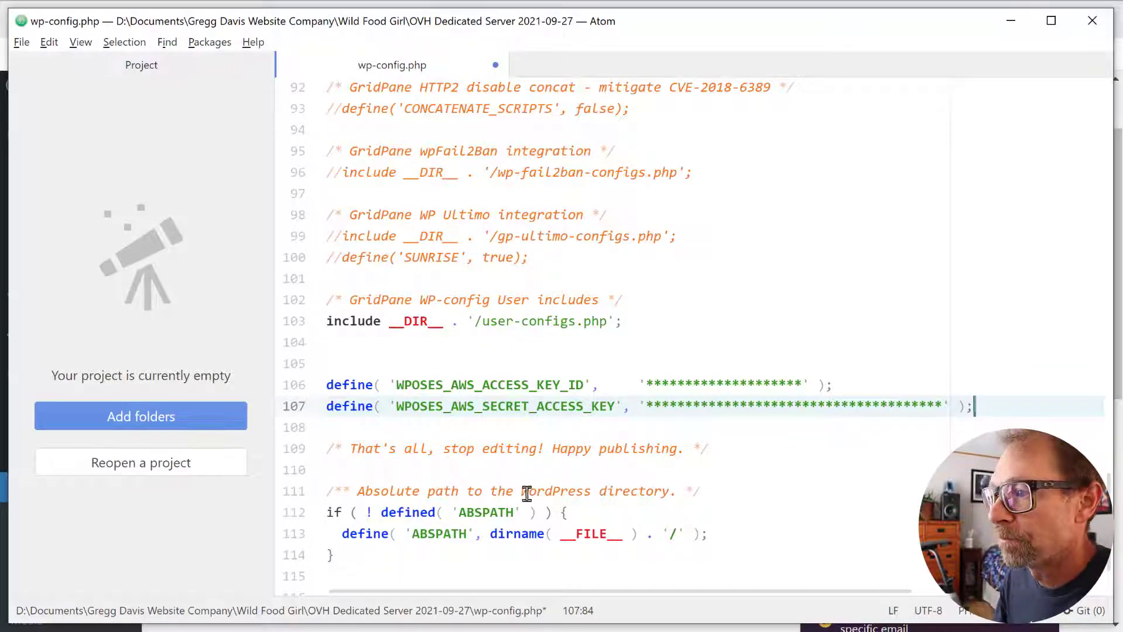
left_click_drag(647, 384, 801, 370)
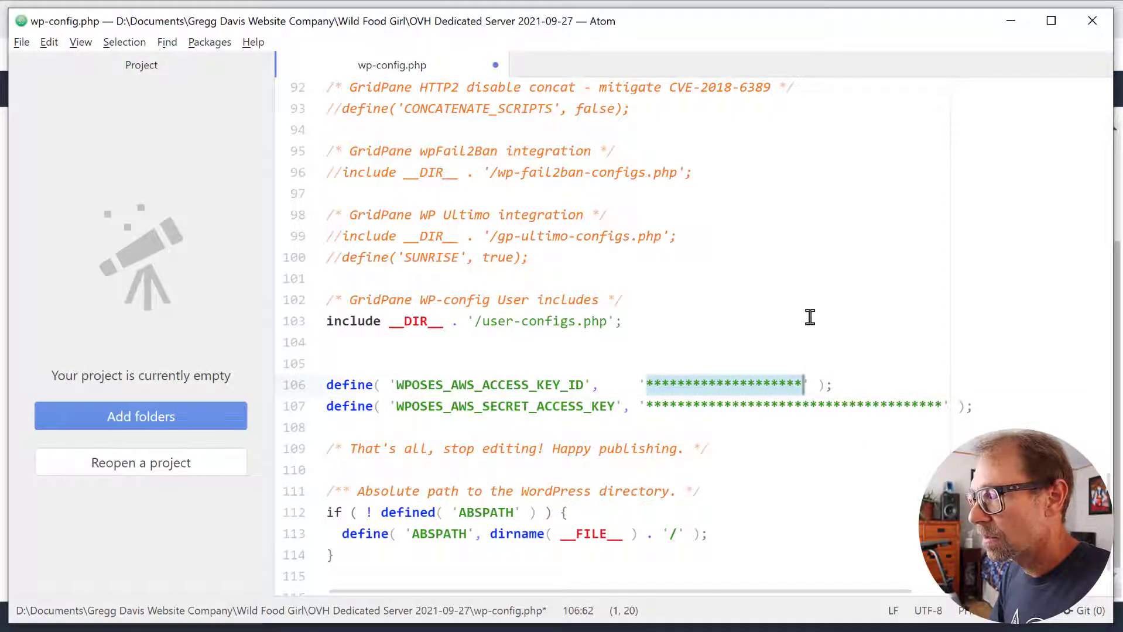
key("ctrl+v")
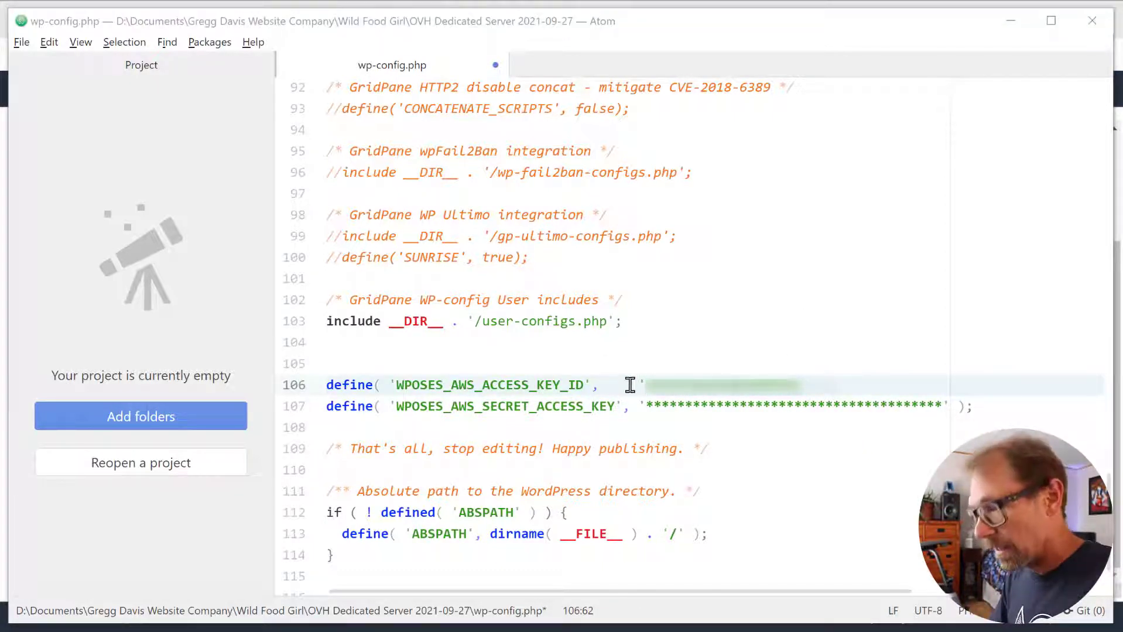
left_click_drag(646, 405, 944, 405)
key("ctrl+v")
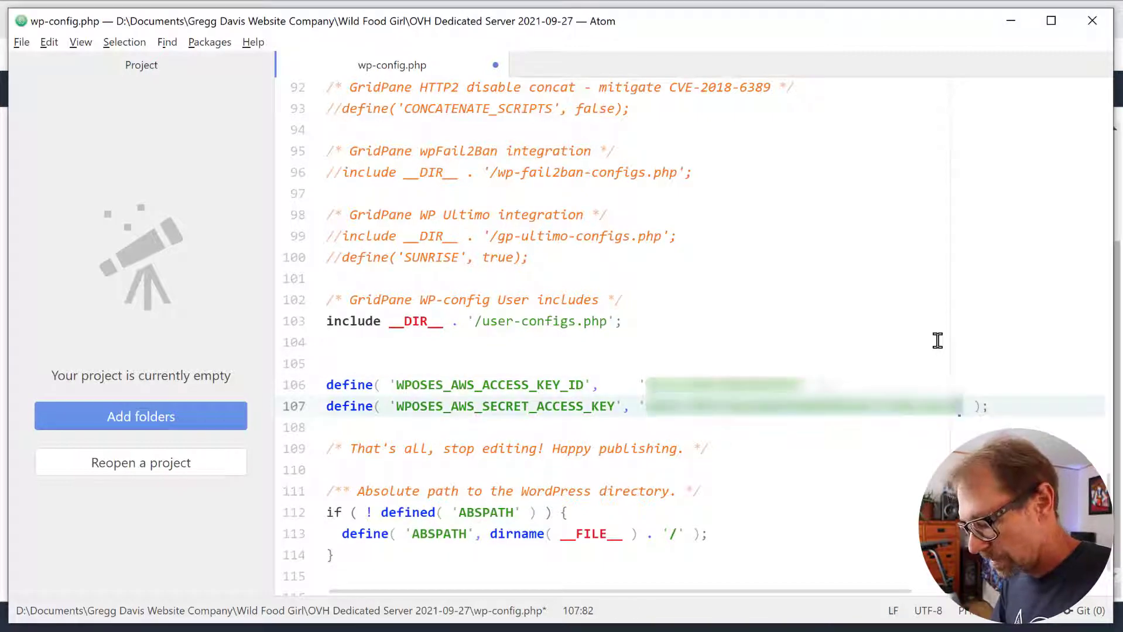
key("ctrl+s")
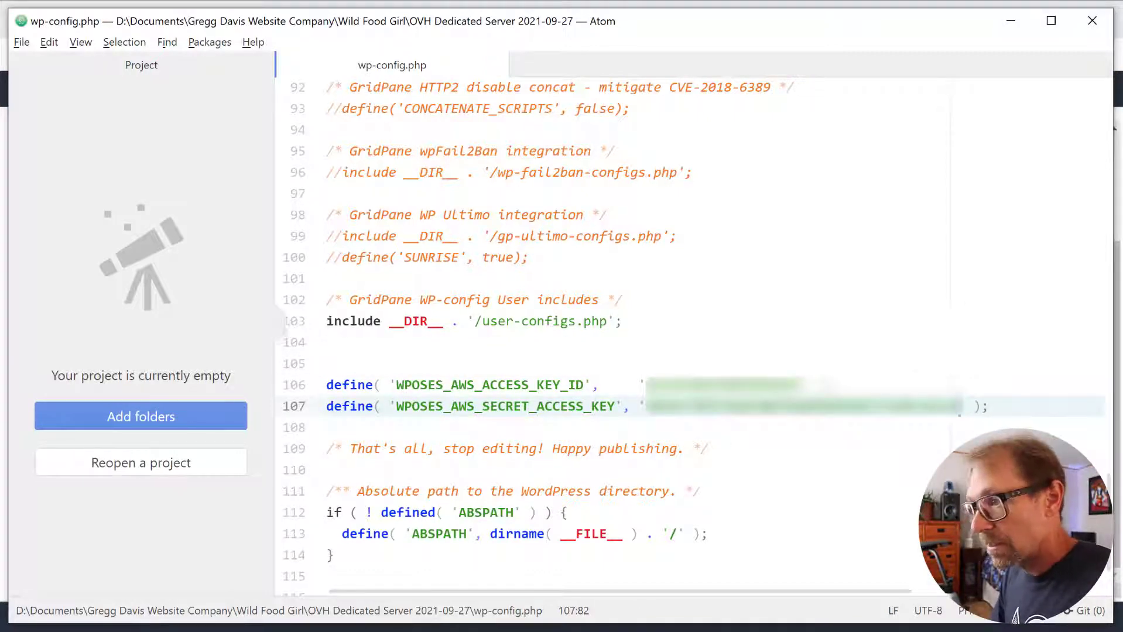
left_click(19, 46)
key("alt+Tab")
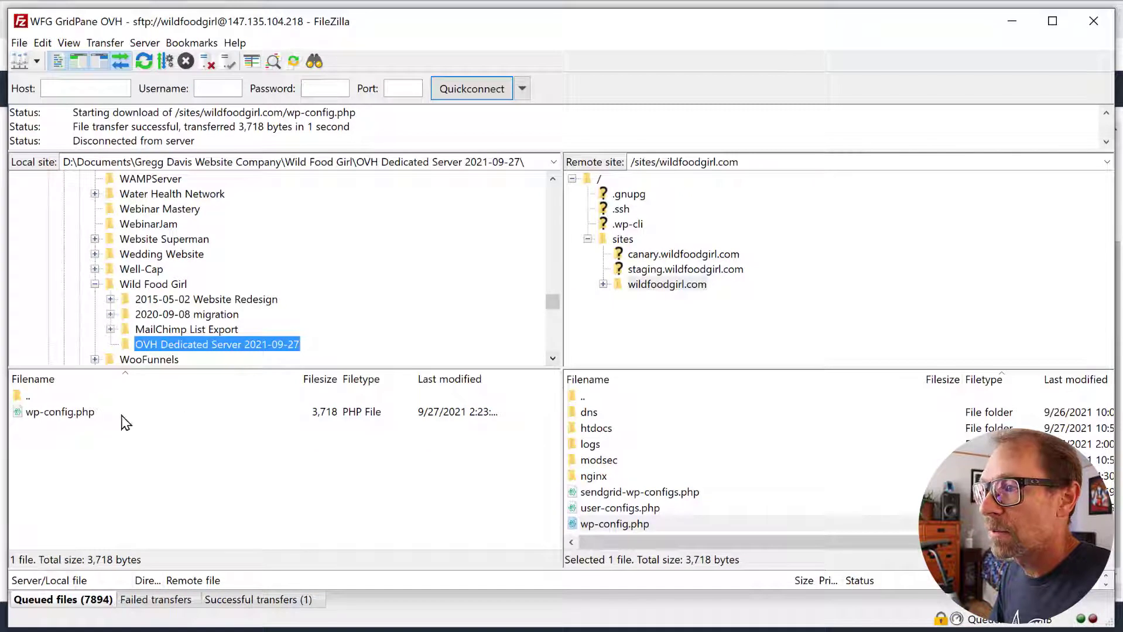
- Refresh the local list and upload the 3,871-byte wp-config.php, overwriting the server copy
right_click(70, 456)
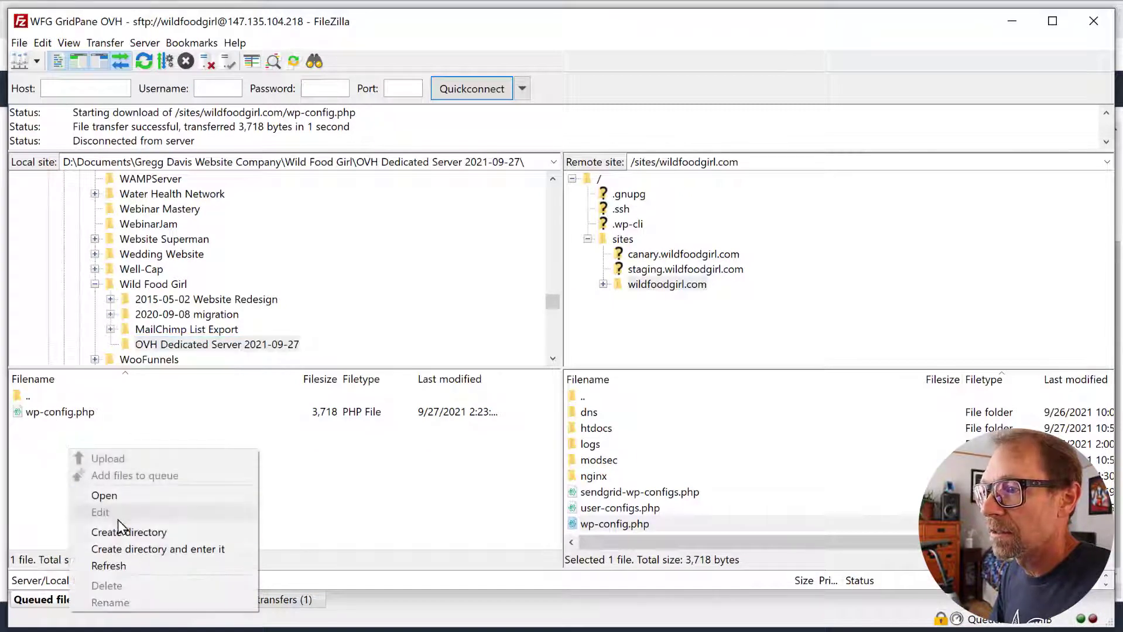
left_click(111, 566)
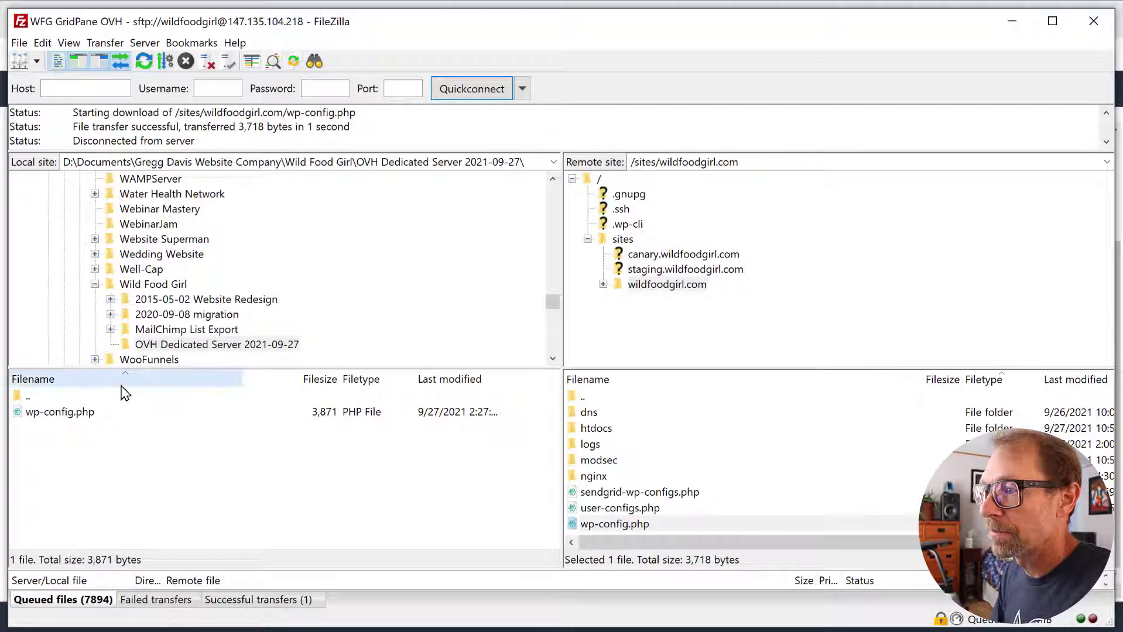
left_click_drag(50, 412, 684, 523)
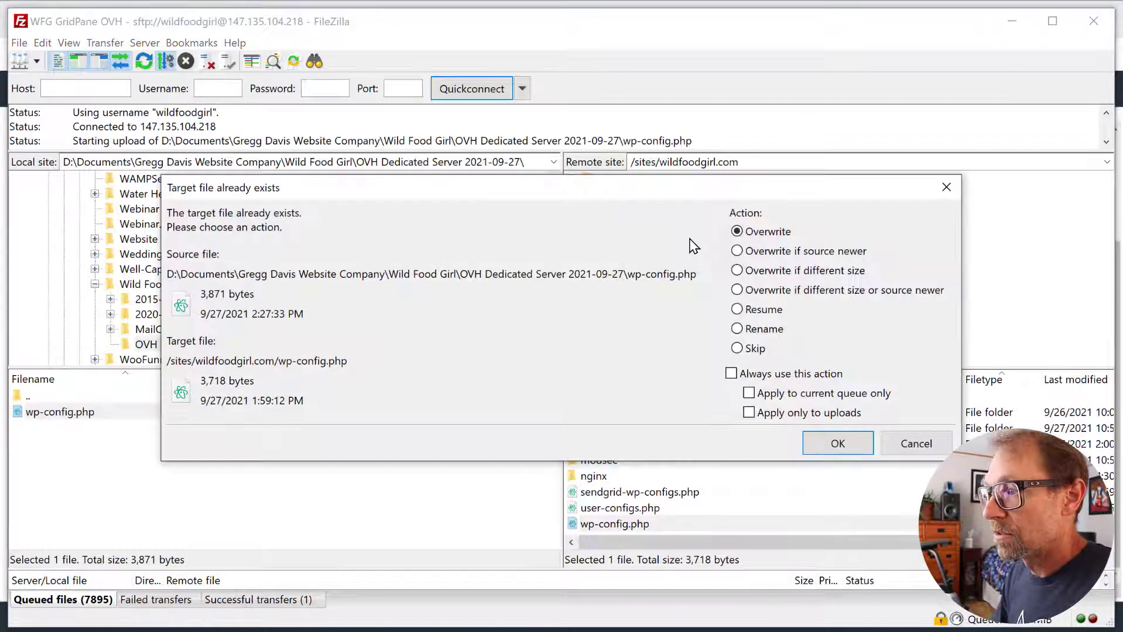
left_click(836, 444)
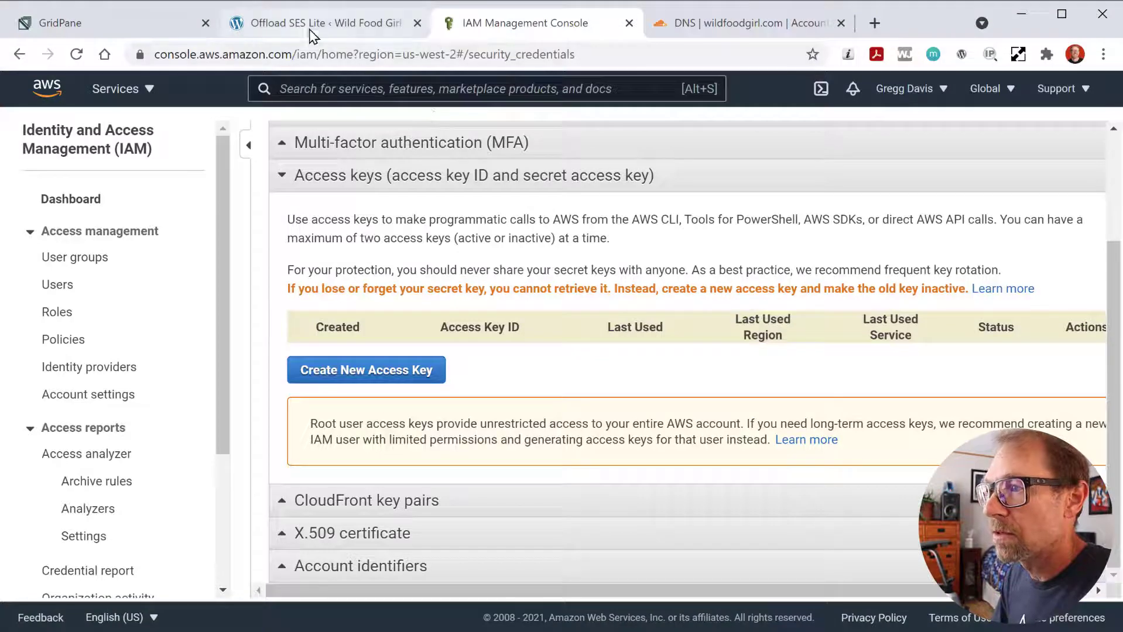
- Reload Offload SES Lite to confirm the wp-config-defined AWS keys, then return to GridPane's sites list
left_click(313, 23)
scroll(370, 185, "up", 2)
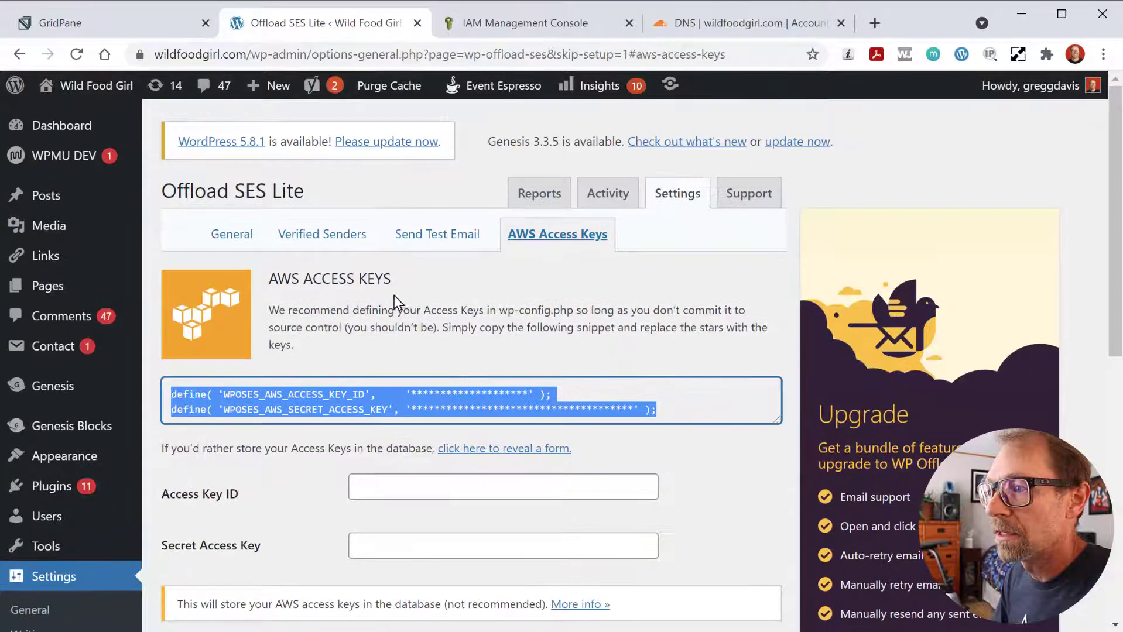
left_click(71, 53)
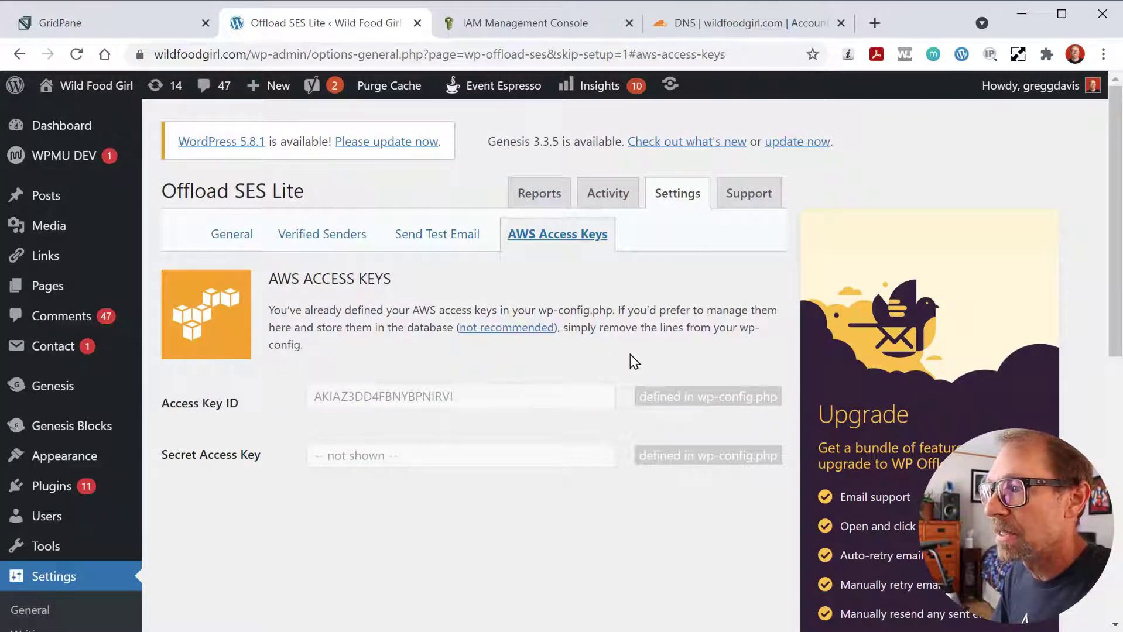
left_click(133, 23)
scroll(244, 405, "down", 15)
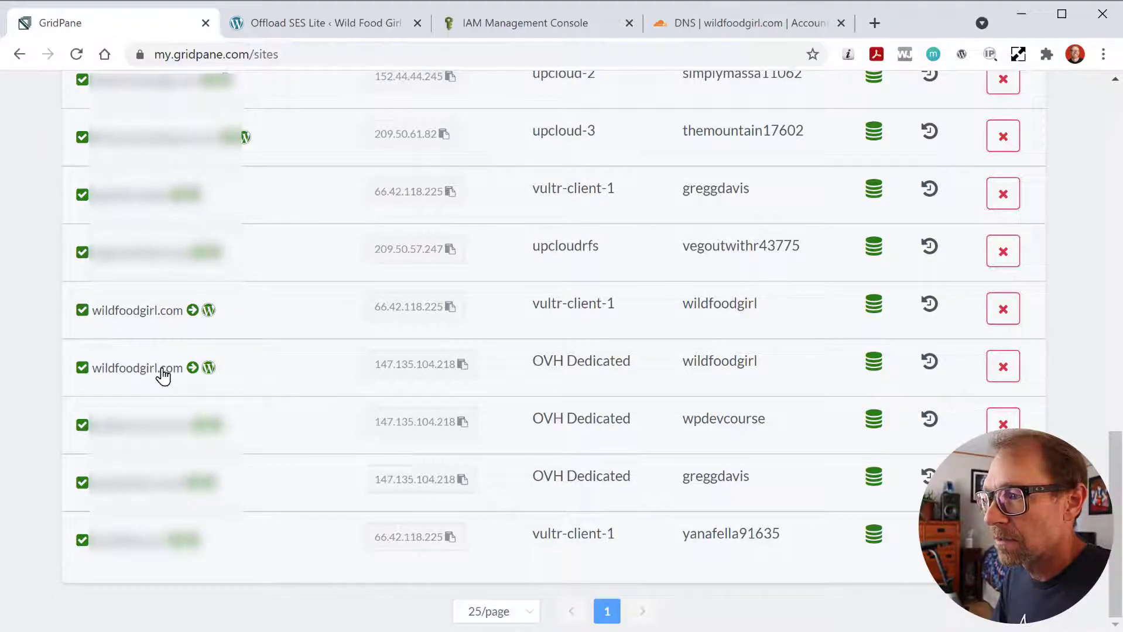
- Switch off the Sendgrid SMTP Provider for OVH Dedicated wildfoodgirl.com and dismiss the notifications
left_click(163, 372)
scroll(276, 469, "down", 1)
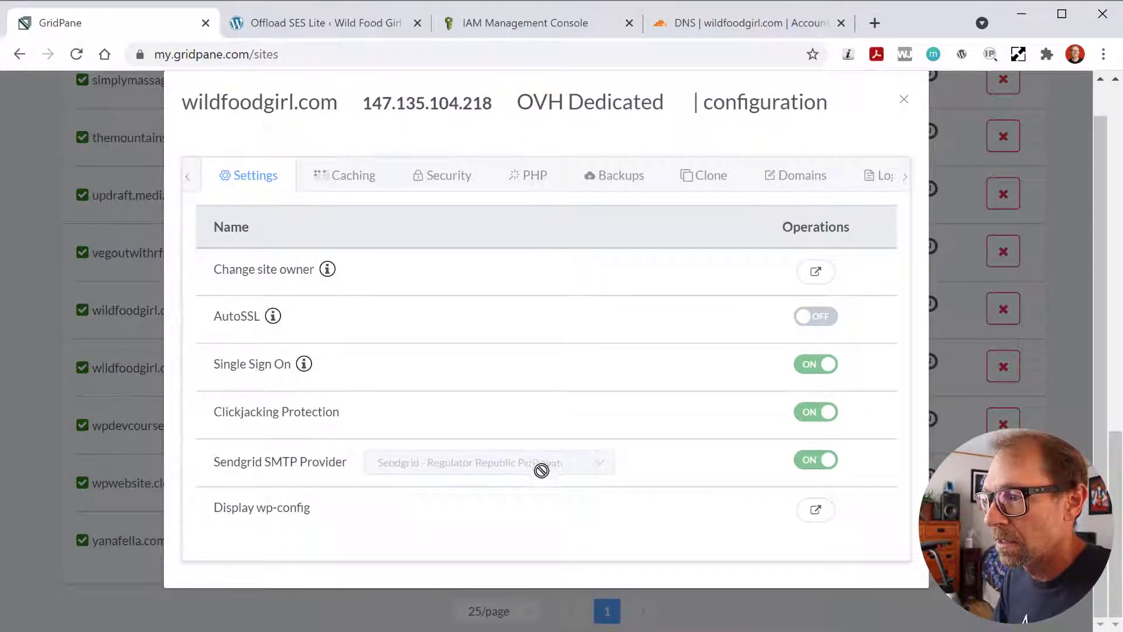
left_click(815, 462)
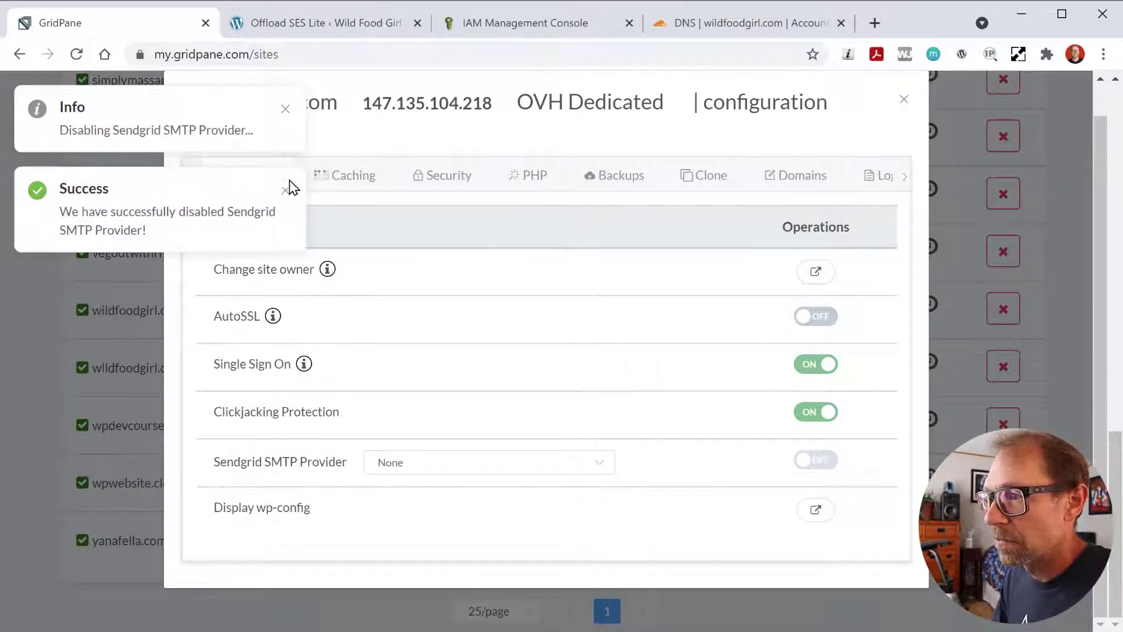
left_click(285, 190)
left_click(286, 110)
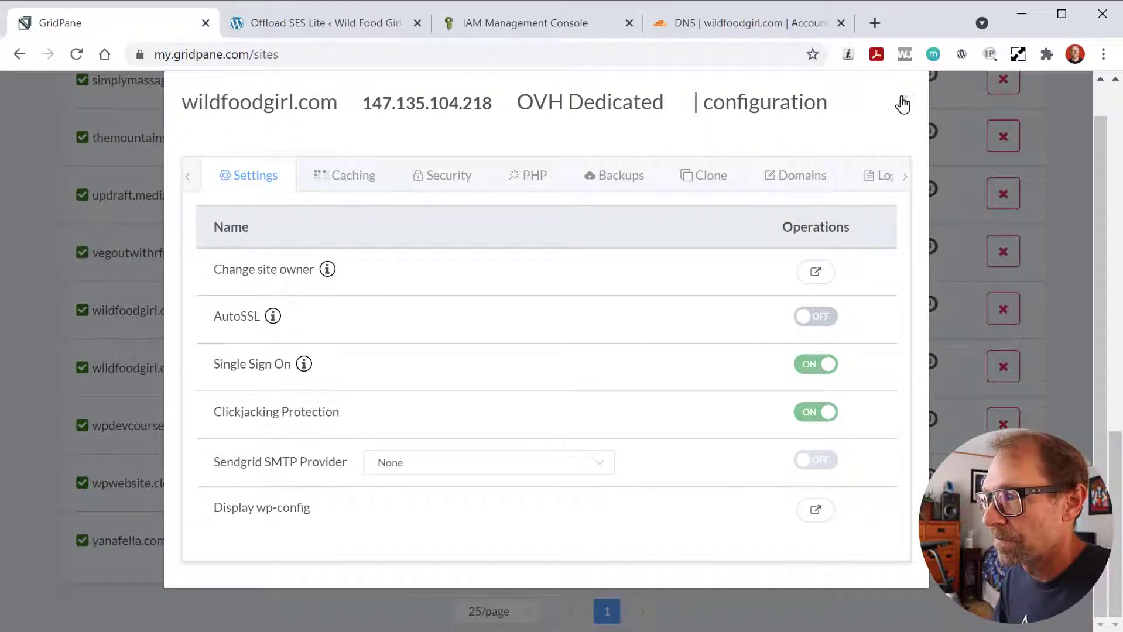
key("ctrl+Tab")
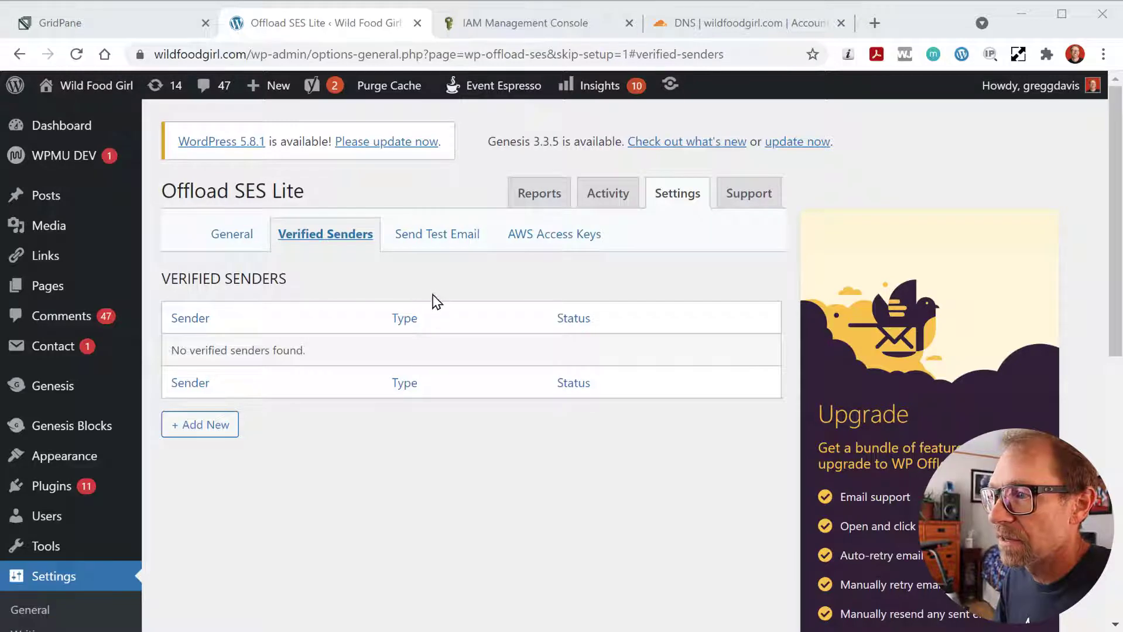
- Set the sending region to US West (Oregon), save the settings, and open Verified Senders
left_click(584, 240)
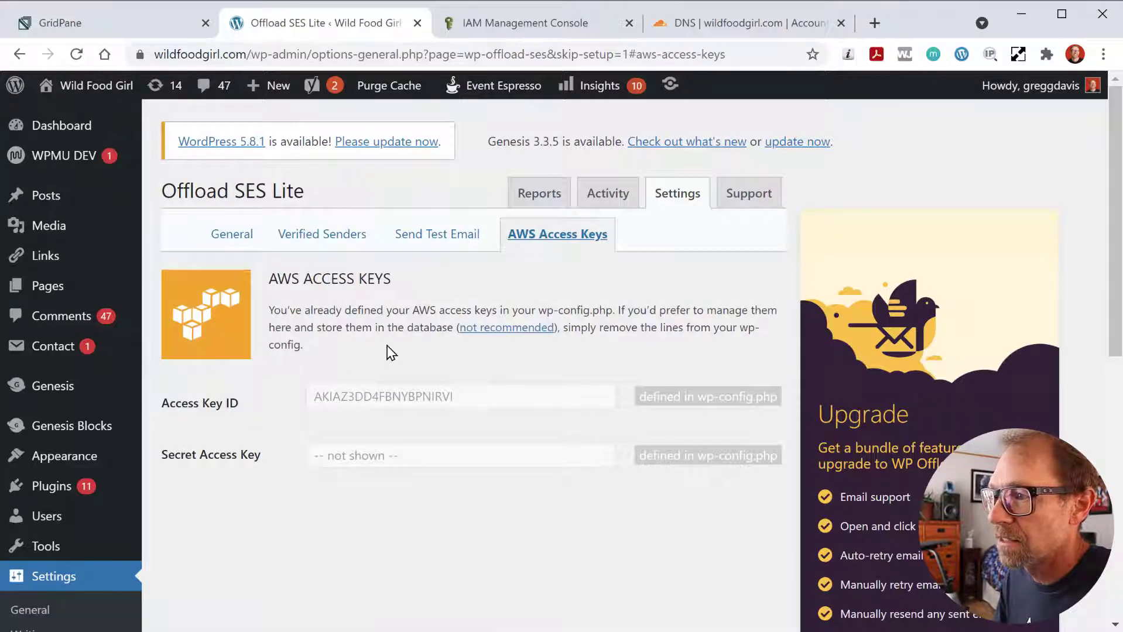
left_click(231, 234)
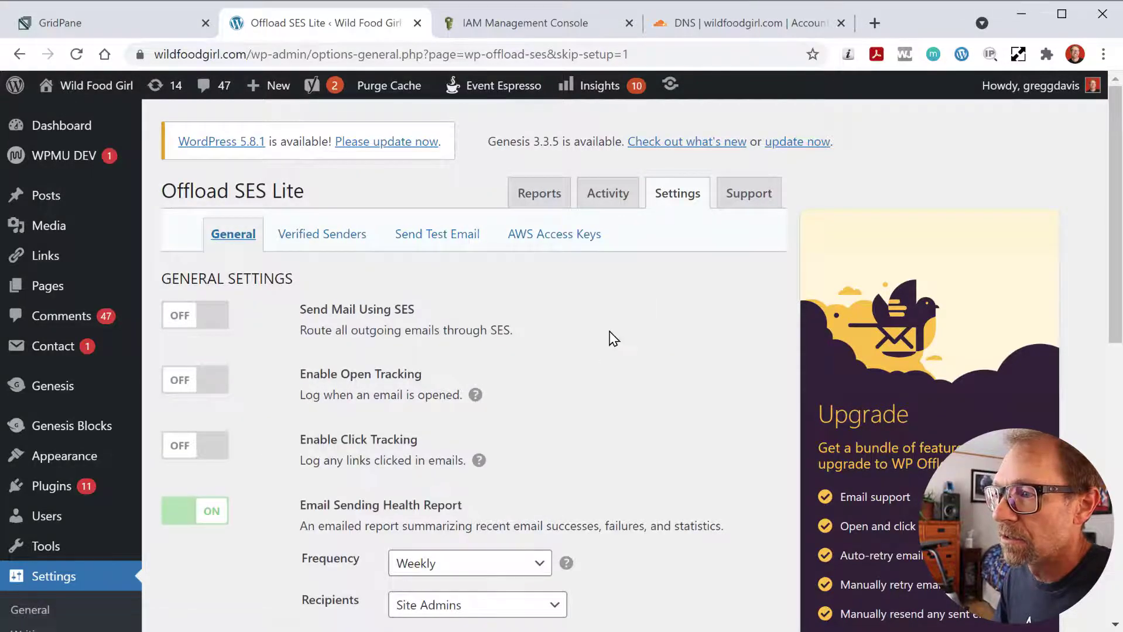
scroll(612, 336, "down", 7)
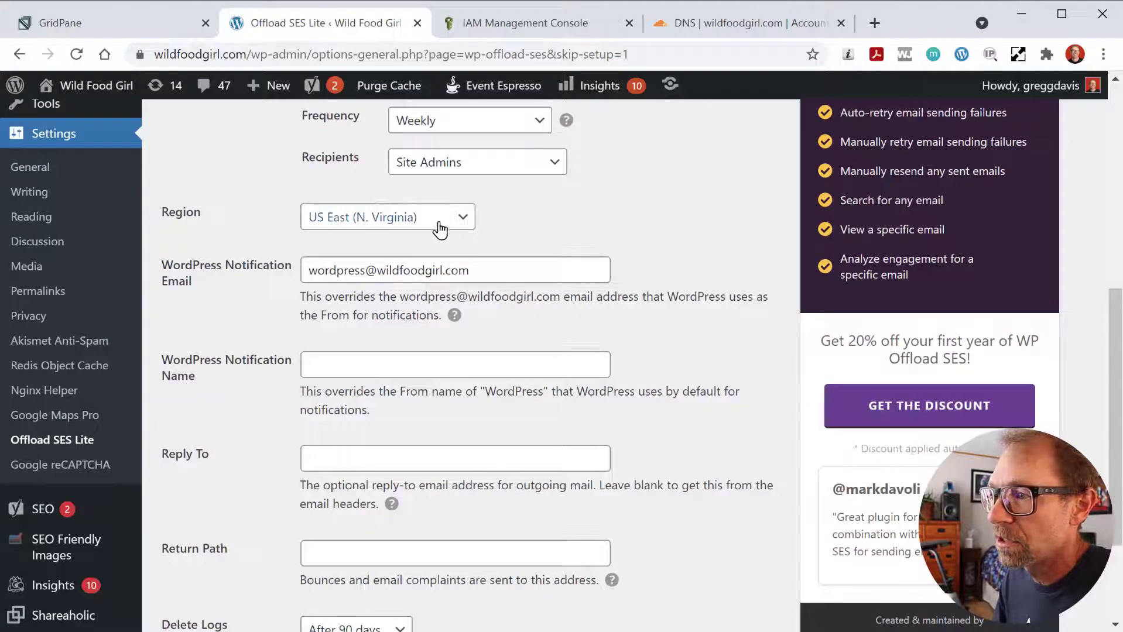
left_click(463, 220)
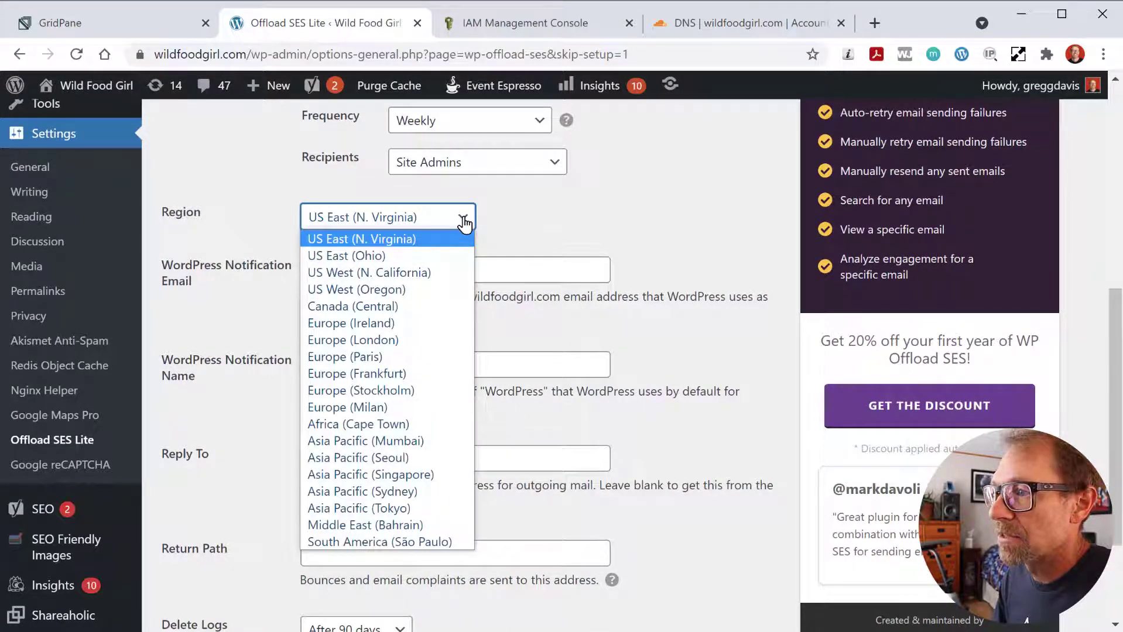
left_click(348, 289)
scroll(308, 310, "down", 3)
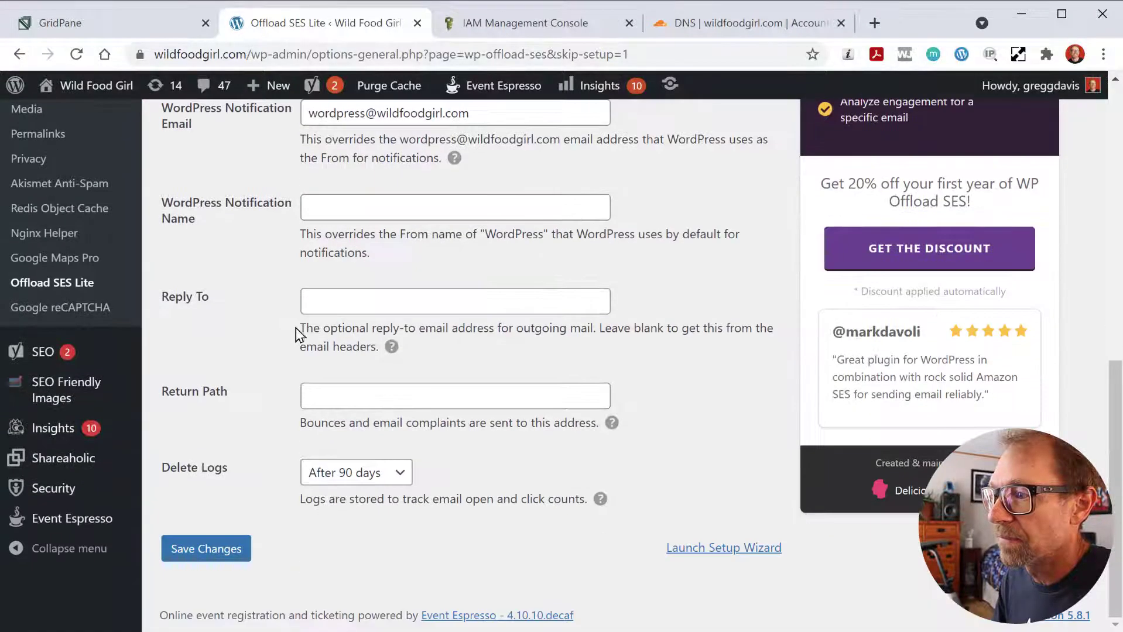
left_click(228, 556)
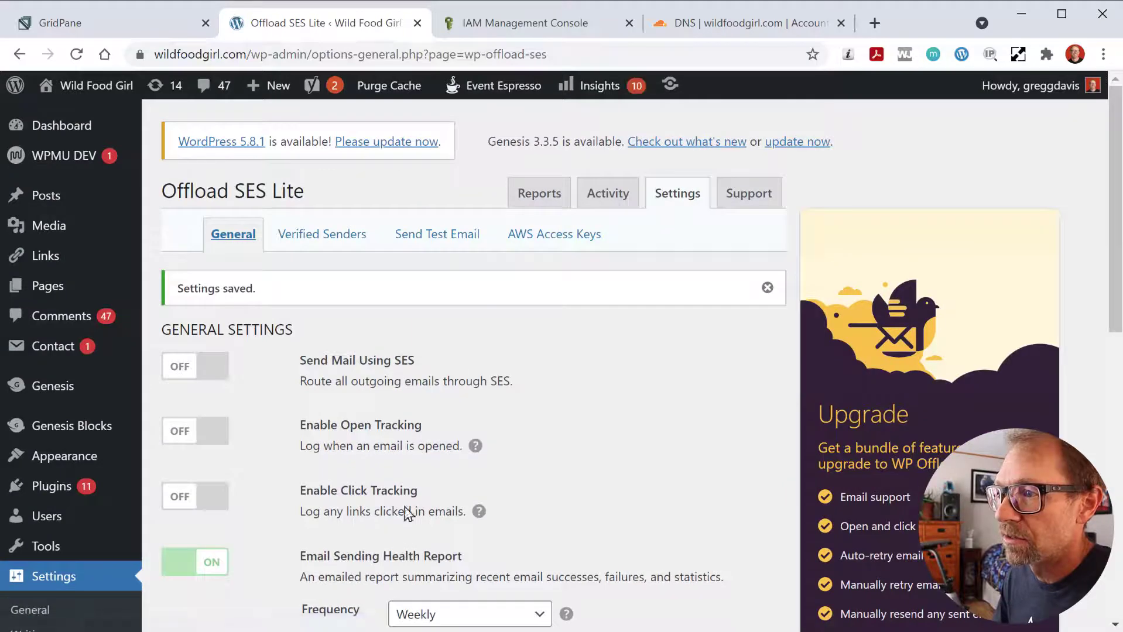
left_click(354, 240)
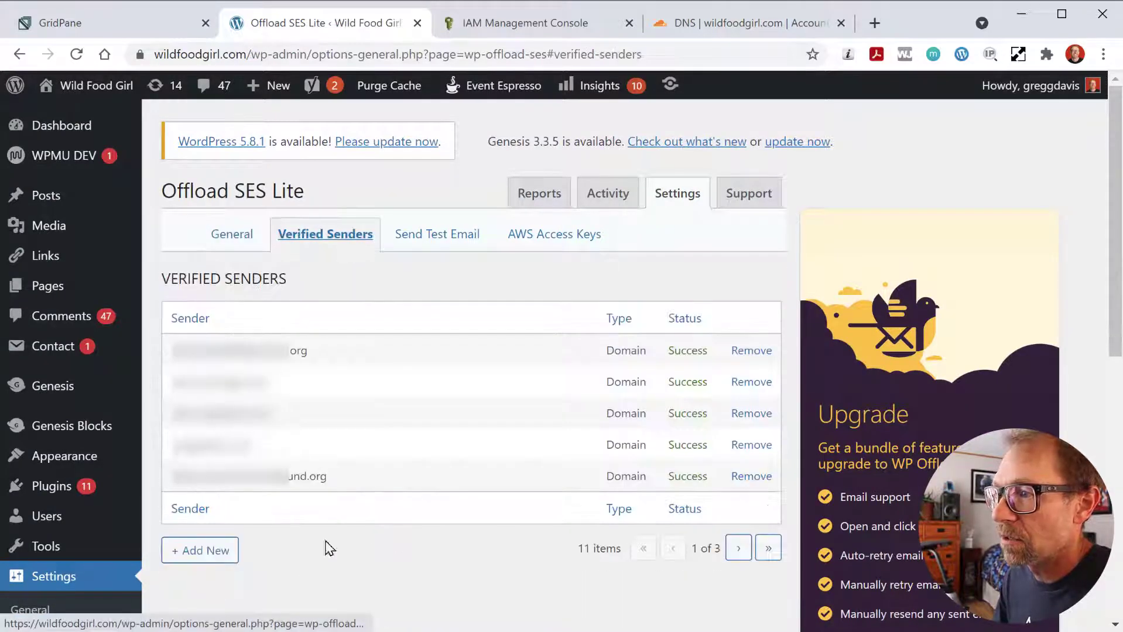
- Find wildfoodgirl.com on page 2 of verified senders, then open the Send Test Email form
left_click(768, 549)
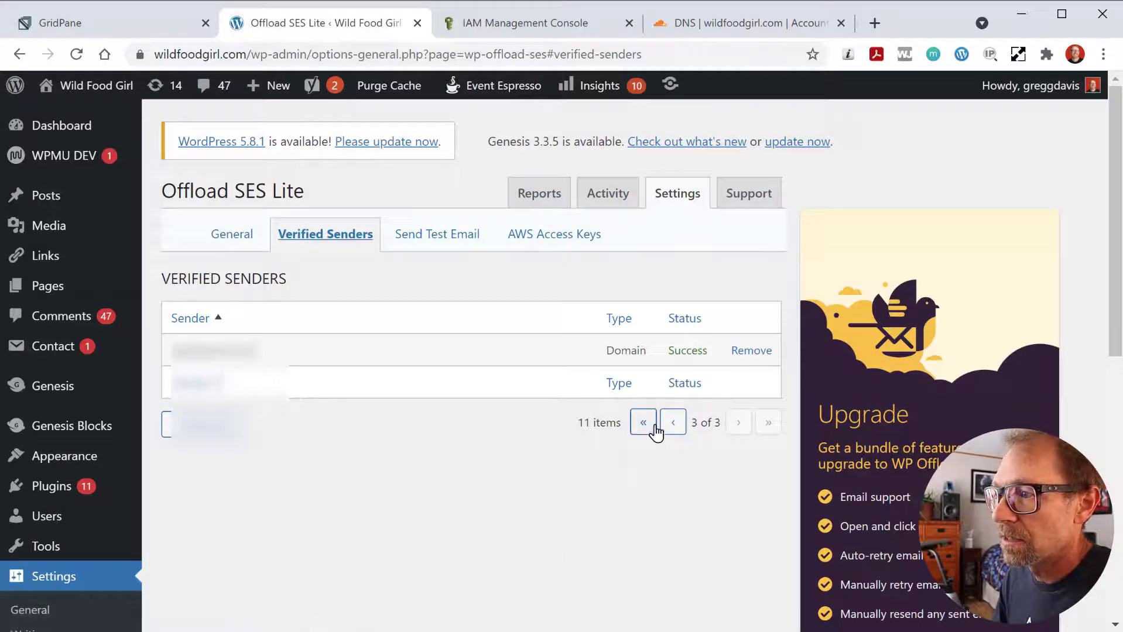
left_click(674, 423)
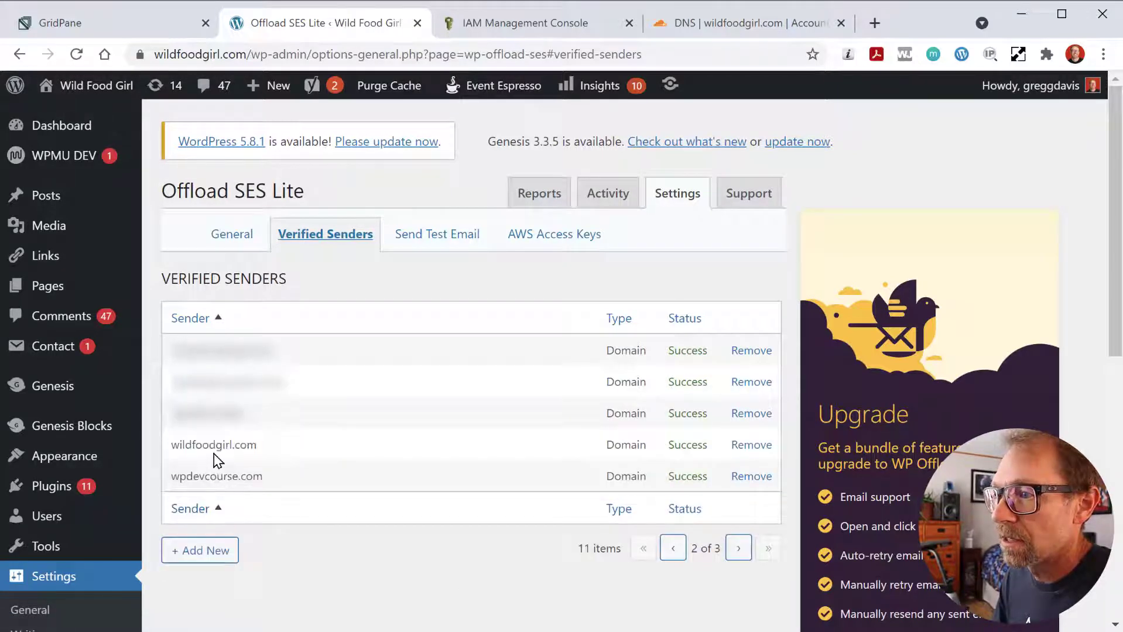
left_click(457, 245)
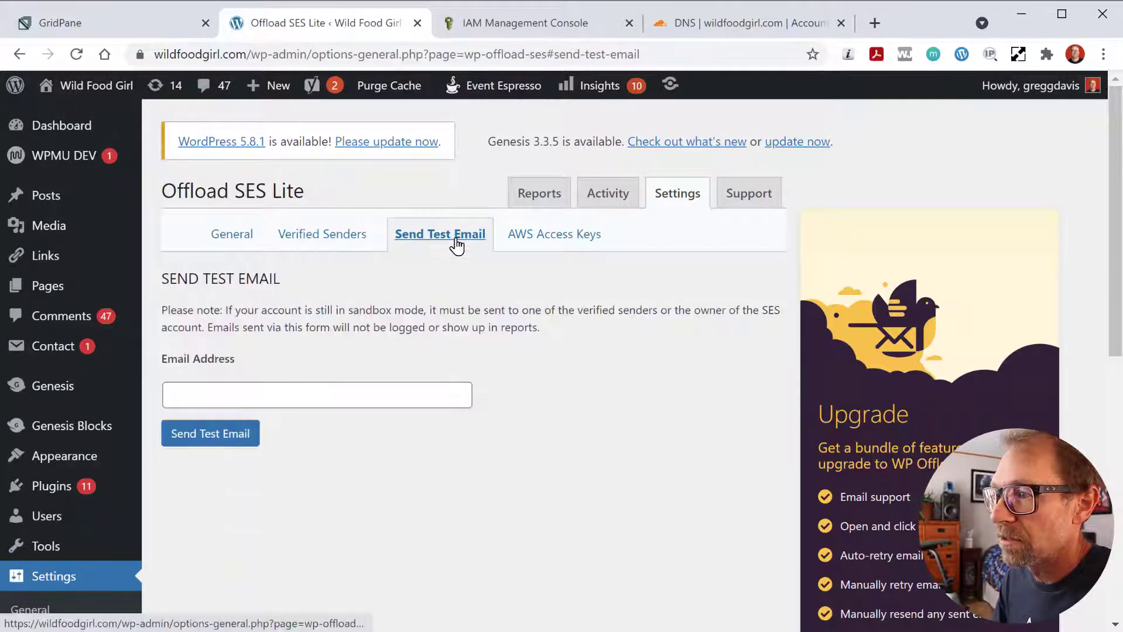
left_click(547, 26)
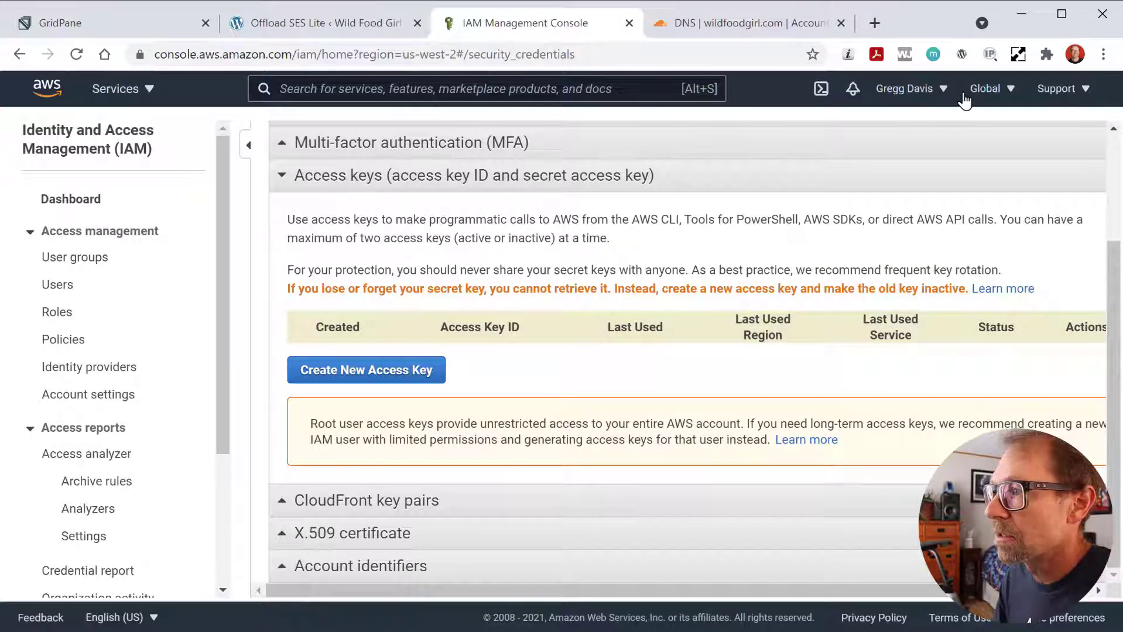
- Open the Amazon SES console and view its verified domains list
left_click(117, 88)
left_click(128, 185)
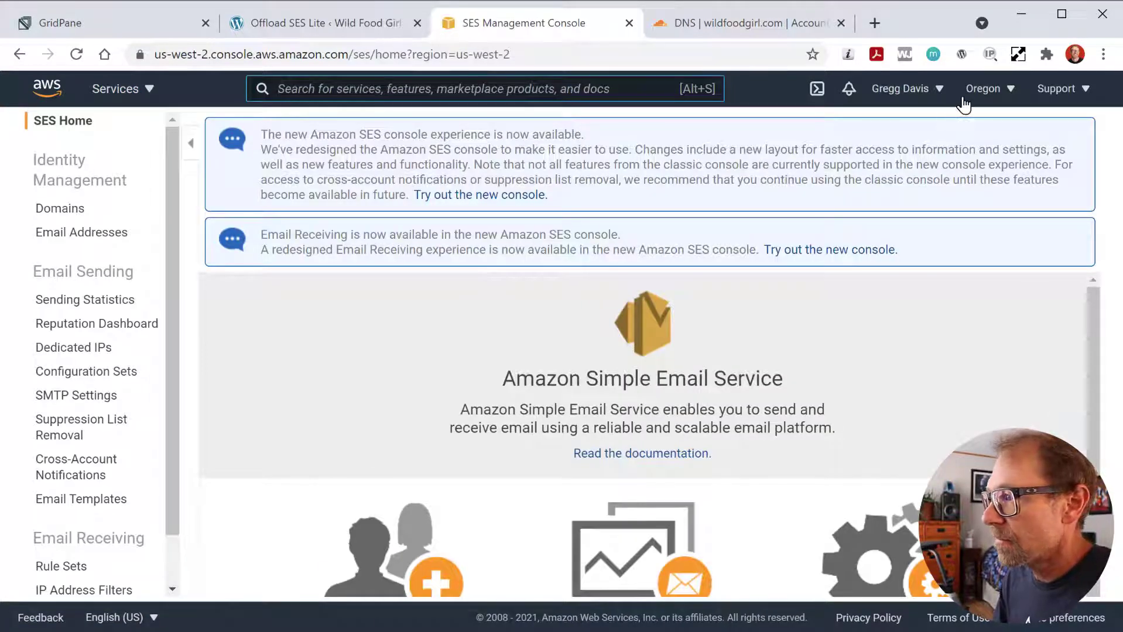
left_click(1002, 89)
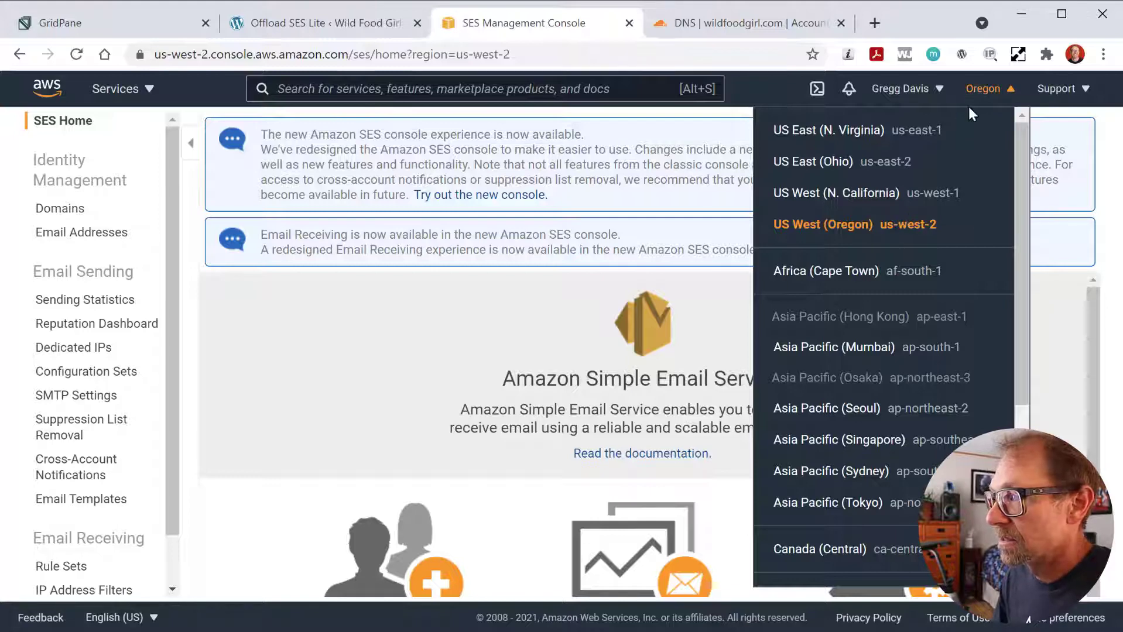
left_click(983, 89)
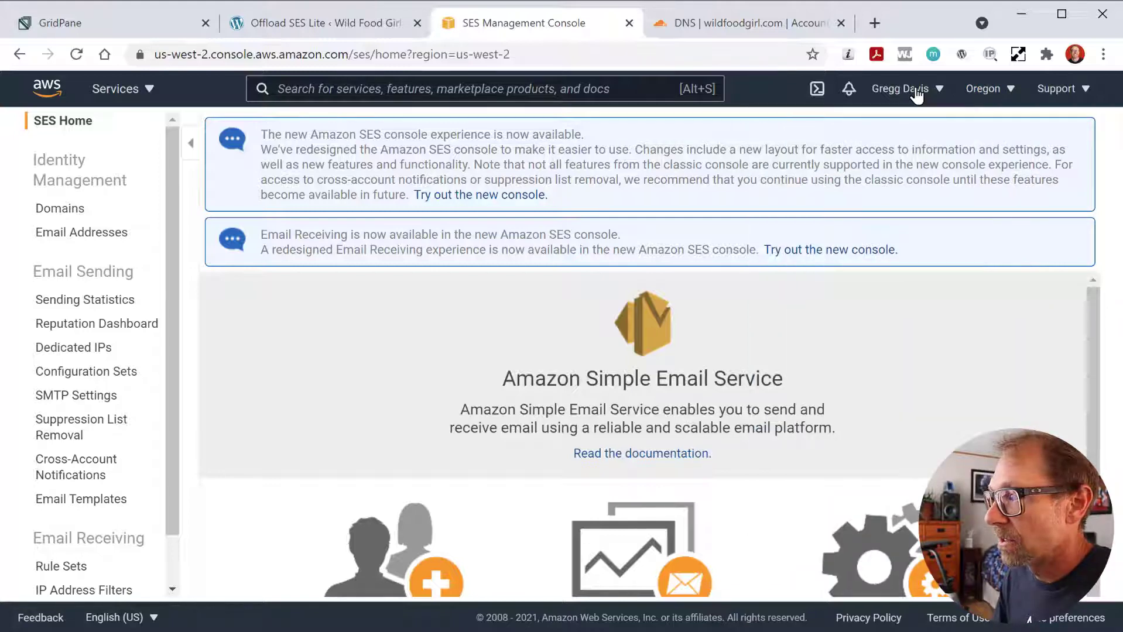
left_click(65, 209)
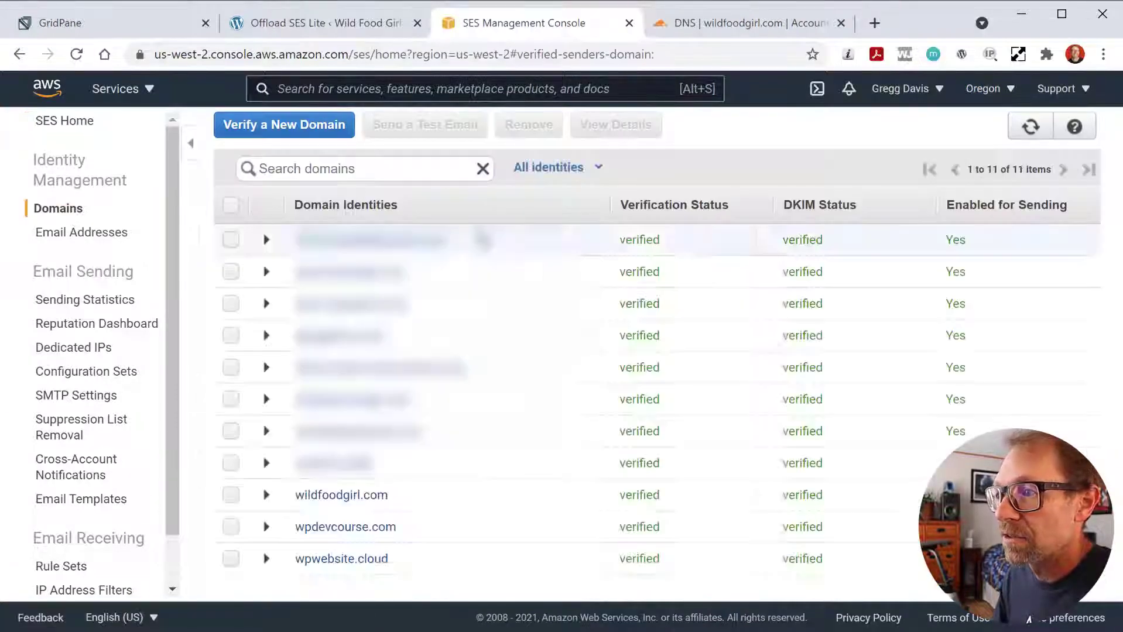
- Check US West (N. California), then US West (Oregon) with its 11 verified domains, and return to Offload SES Lite
left_click(989, 90)
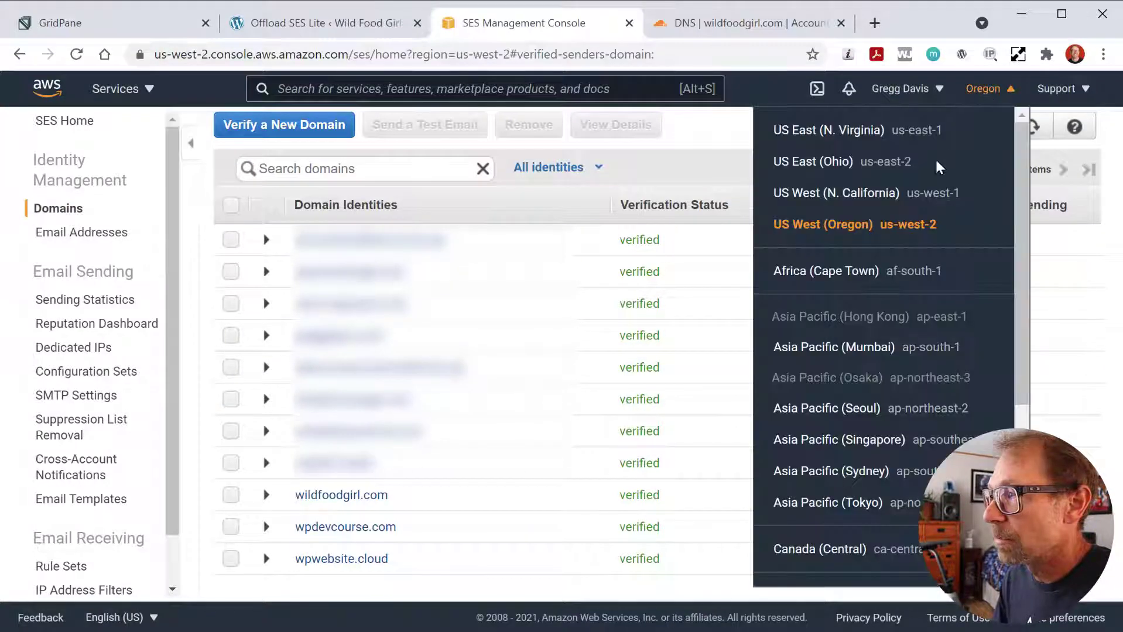
left_click(887, 197)
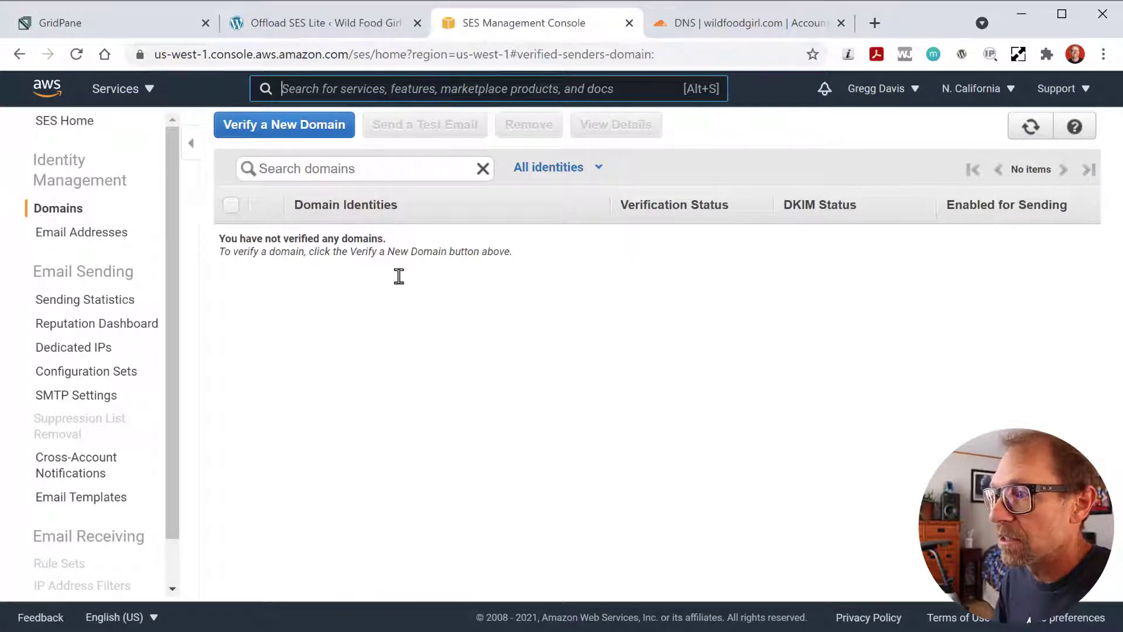
left_click(987, 91)
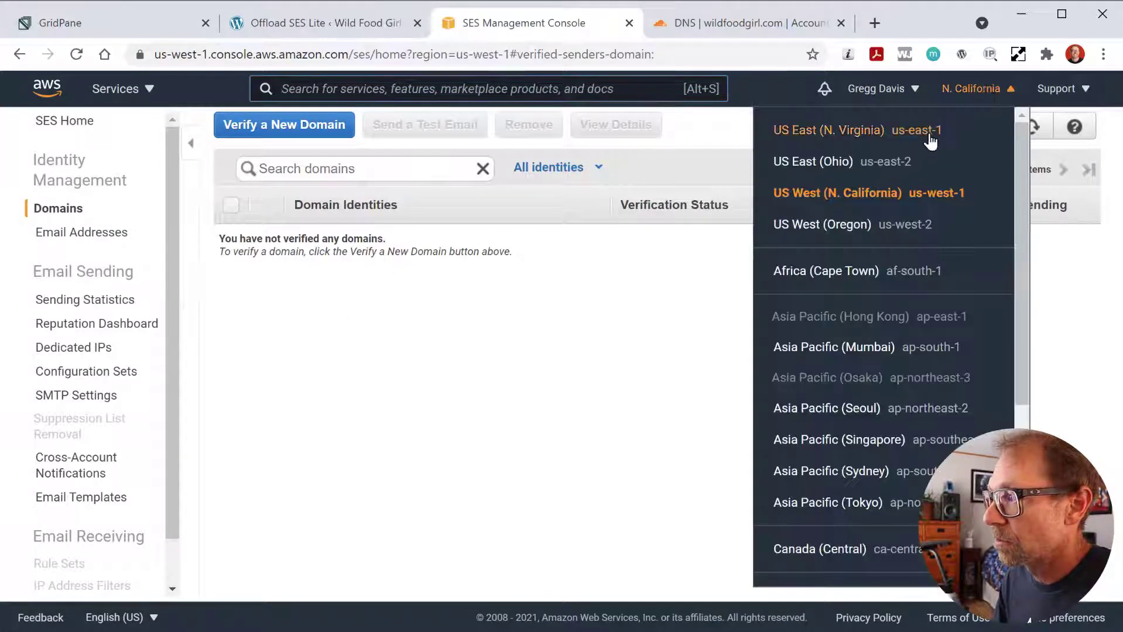
left_click(835, 223)
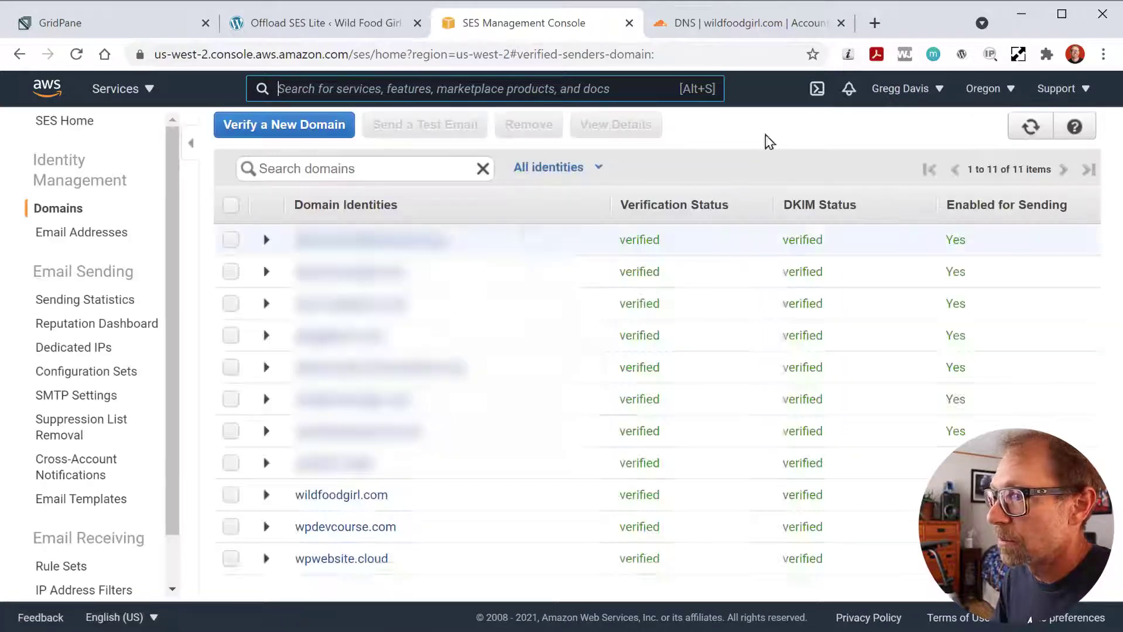
left_click(346, 25)
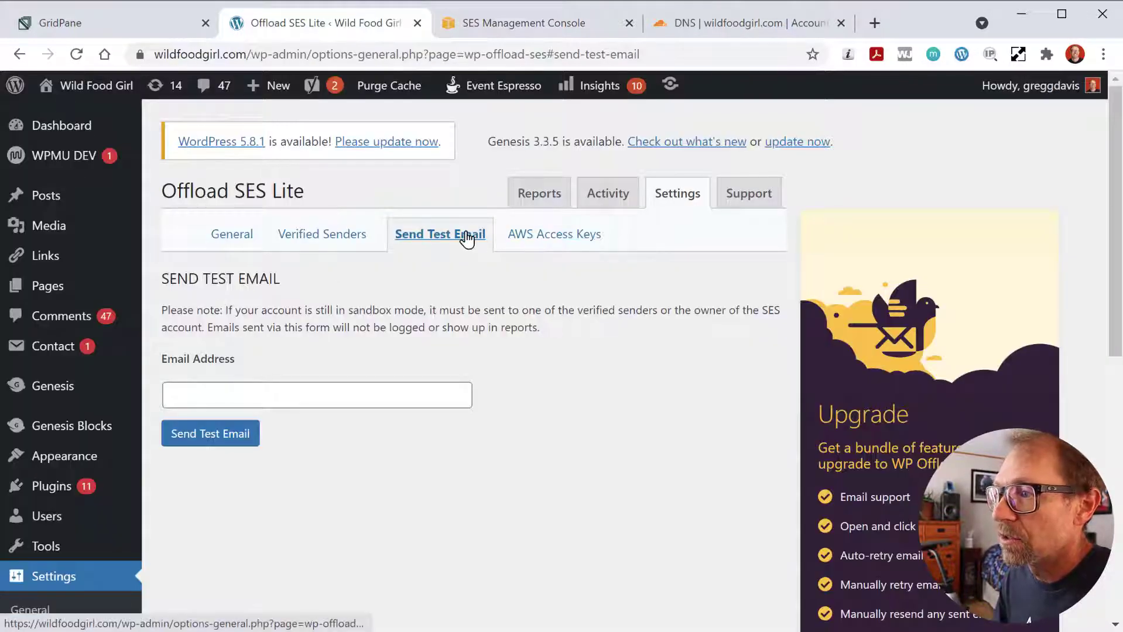
- Confirm the plugin's General settings show the Region as US West (Oregon)
left_click(237, 237)
scroll(327, 358, "down", 8)
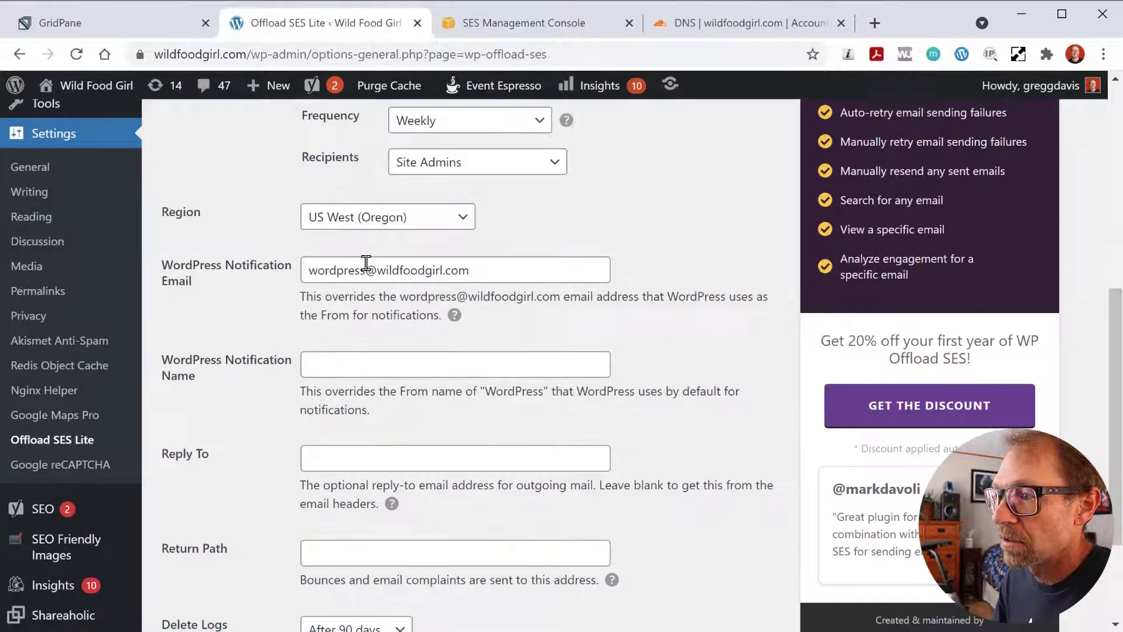
left_click_drag(334, 174, 358, 240)
left_click(293, 208)
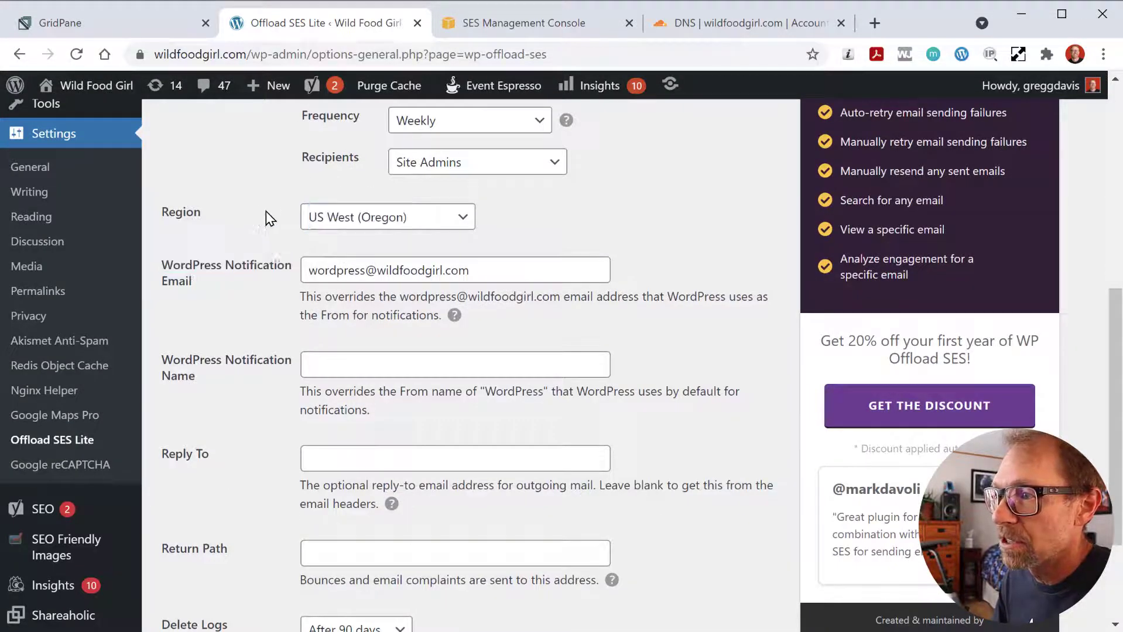
scroll(253, 200, "up", 8)
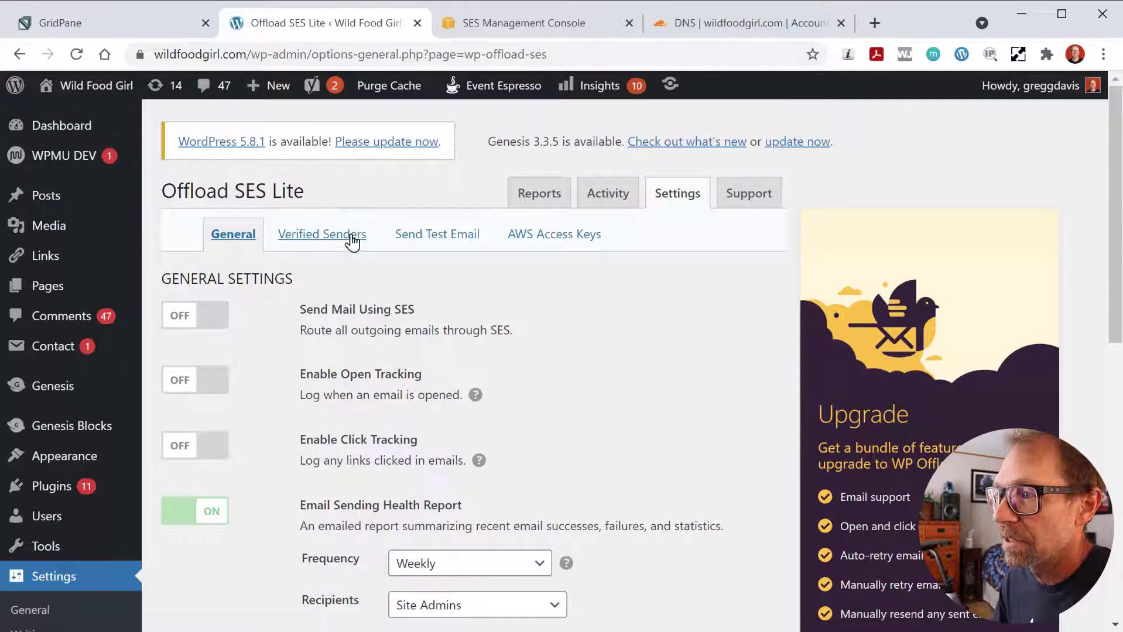
- Send a test email to a saved recipient address and switch to the mail program
left_click(426, 239)
left_click(367, 398)
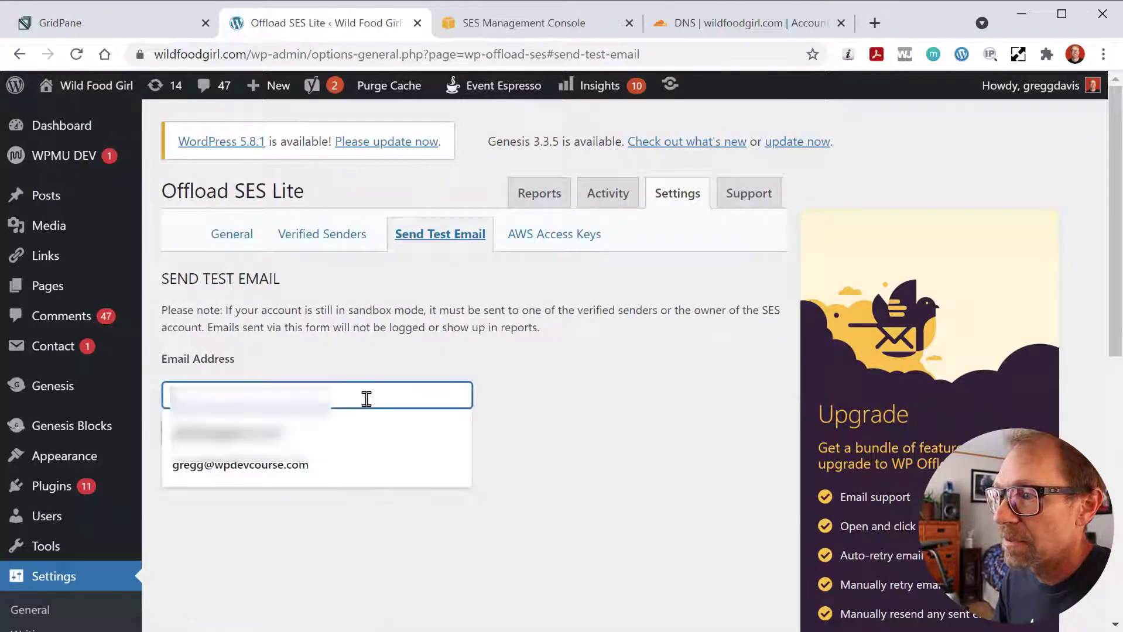
left_click(281, 467)
left_click(211, 431)
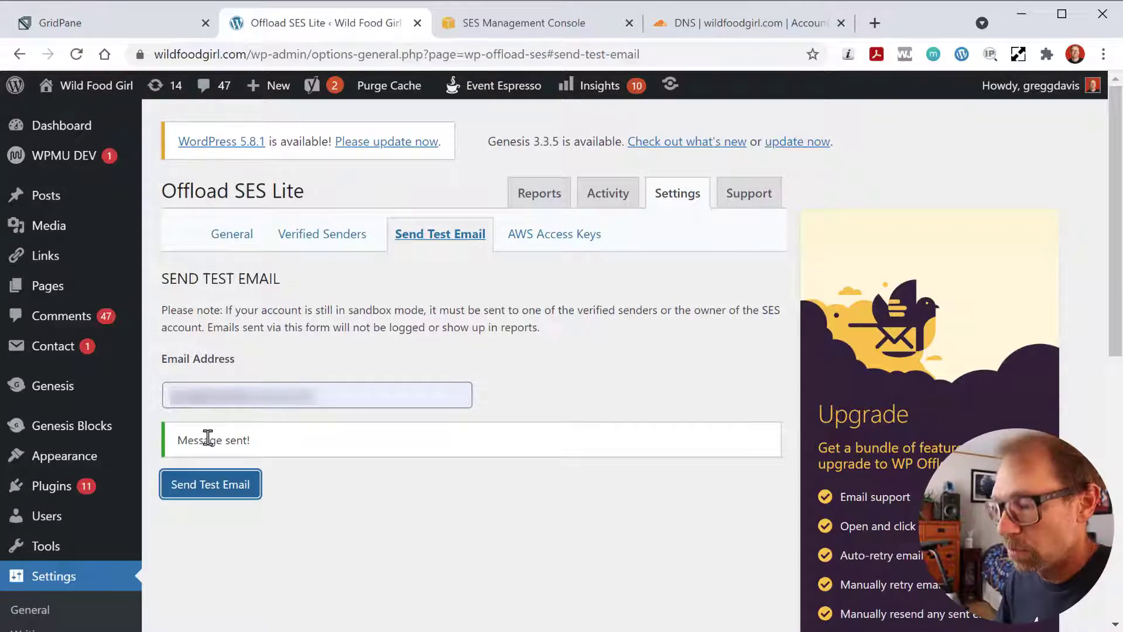
key("alt+Tab")
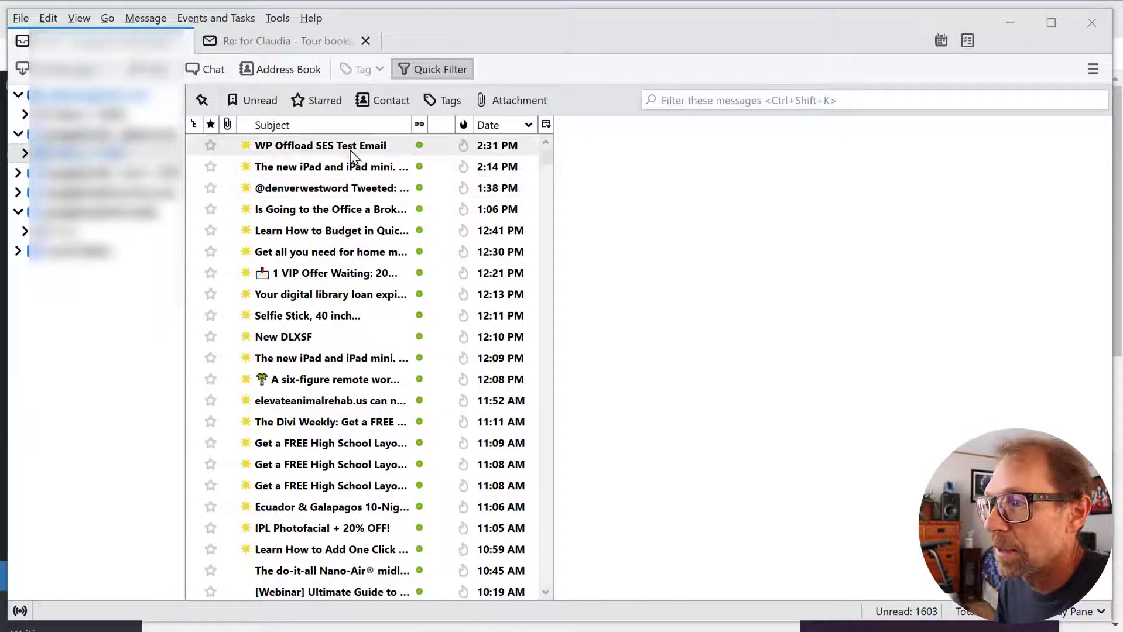
- Read the WP Offload SES Test Email confirming delivery via Amazon SES, then reopen the plugin's General settings
left_click(349, 146)
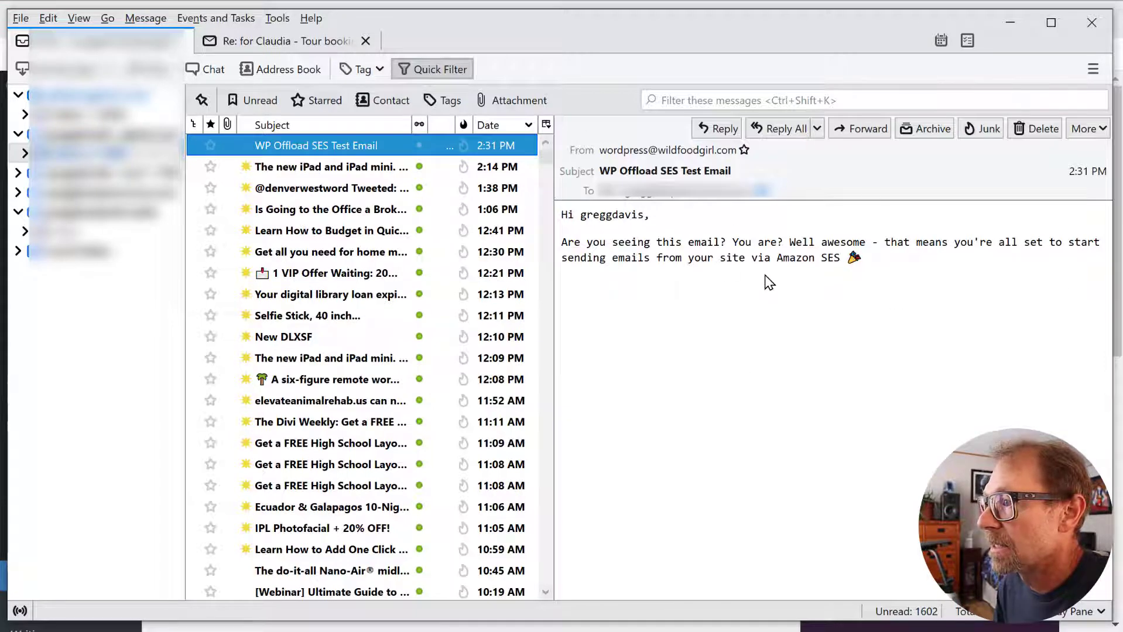
left_click_drag(784, 259, 903, 271)
left_click(899, 265)
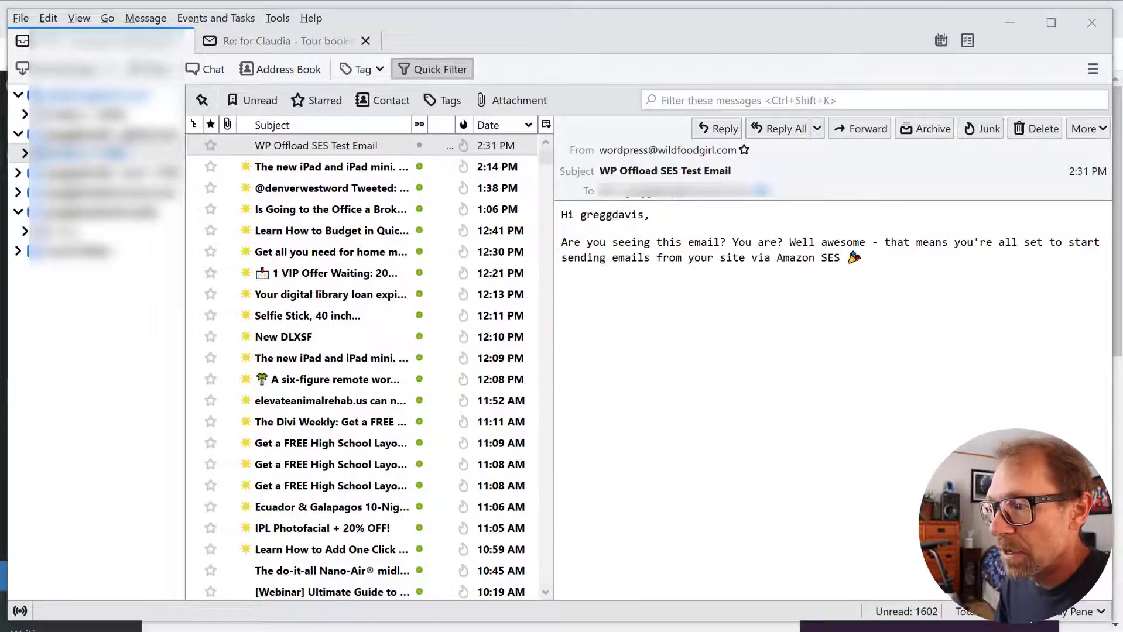
key("alt+Tab")
left_click(226, 239)
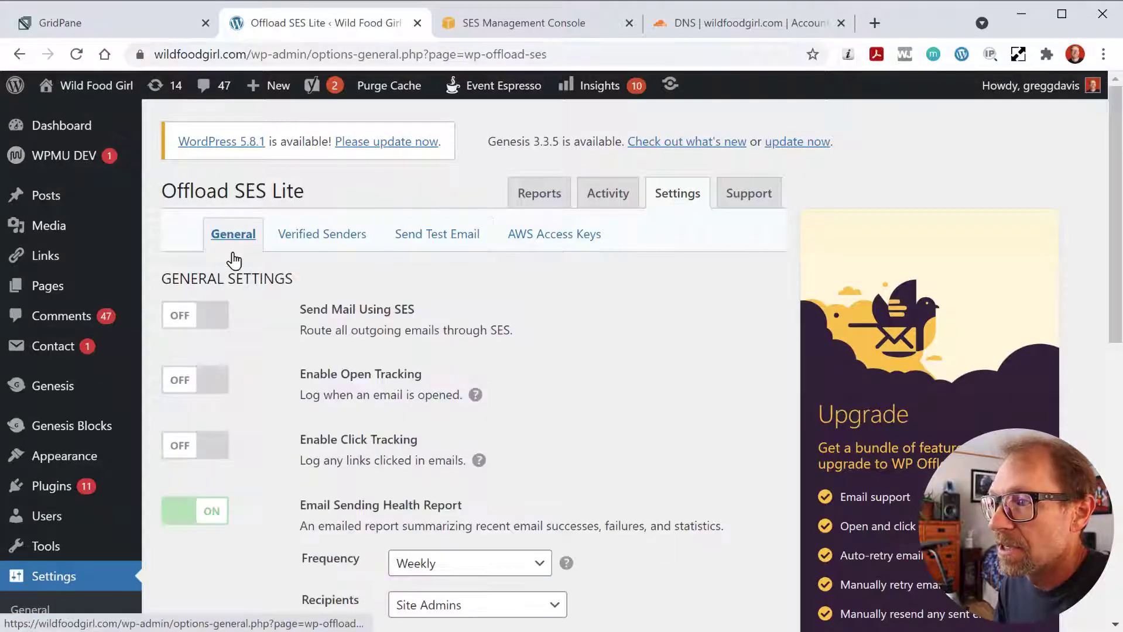
- Switch Send Mail Using SES to ON and save the general settings
left_click(197, 318)
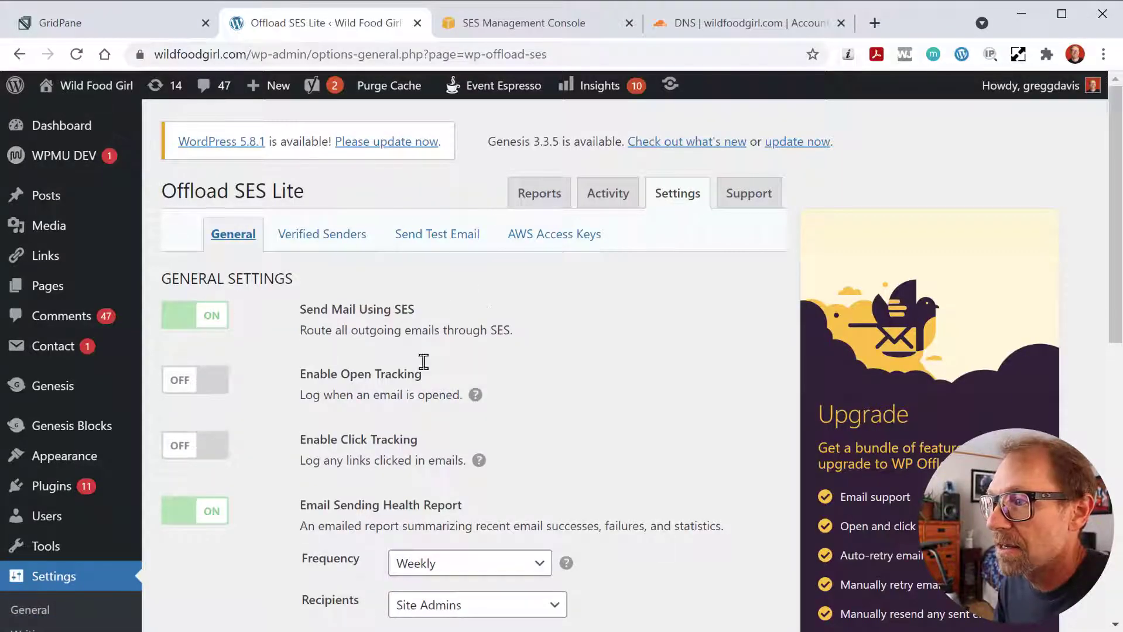
scroll(262, 363, "down", 10)
scroll(258, 398, "down", 1)
left_click(225, 548)
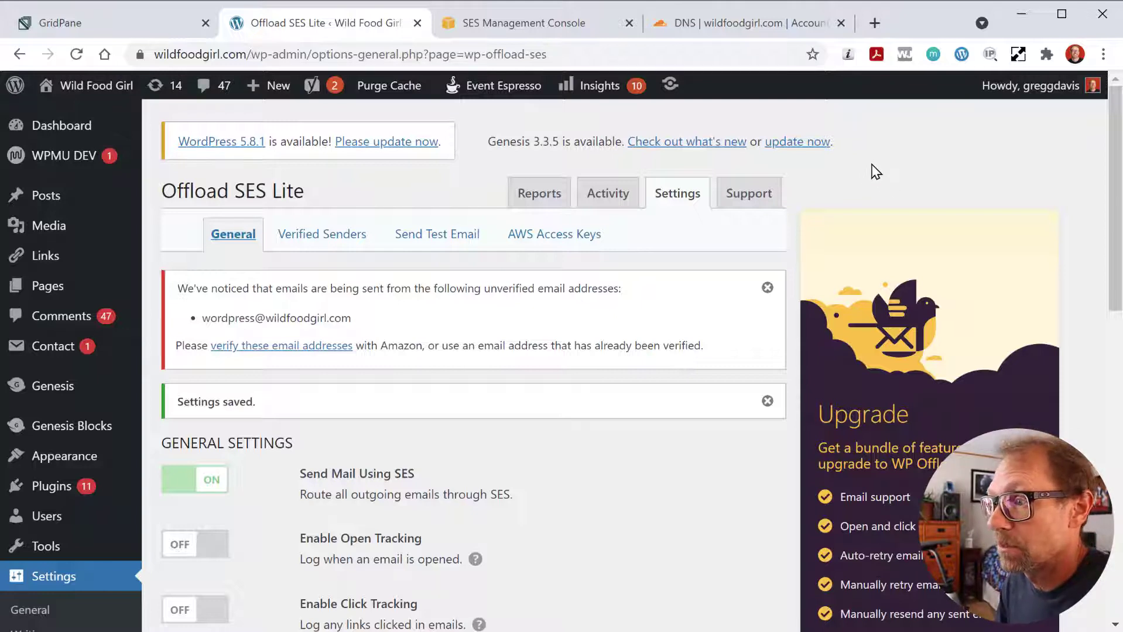
- Review the Verified Senders table of Success-status domains and dismiss the unverified email addresses notice
left_click(346, 240)
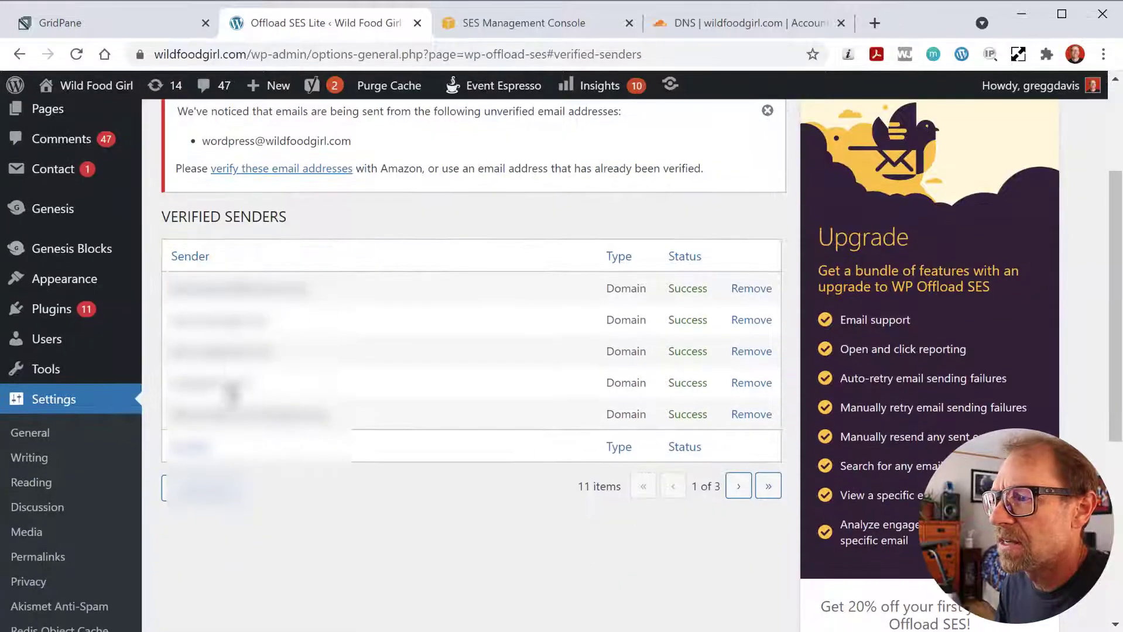
scroll(305, 354, "up", 3)
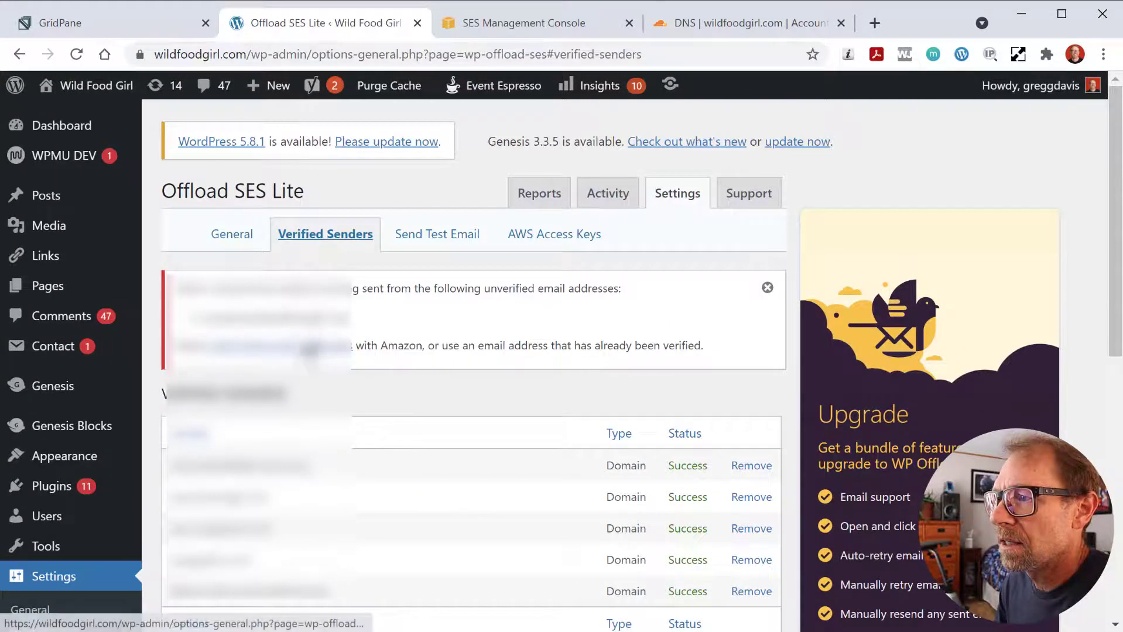
scroll(351, 421, "down", 3)
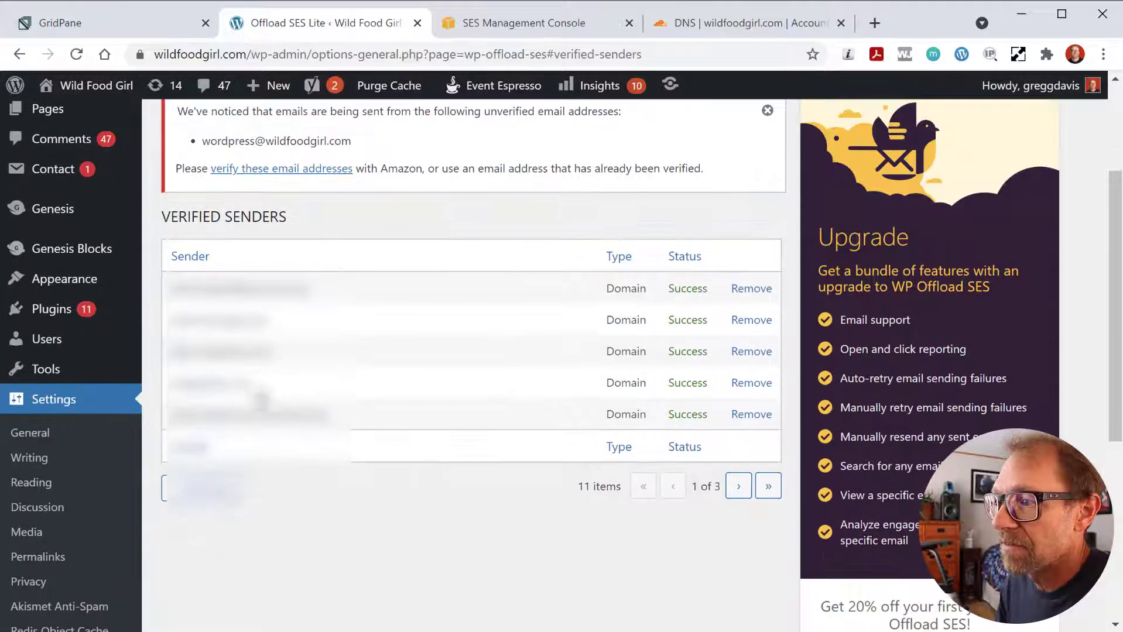
scroll(455, 358, "up", 1)
scroll(457, 358, "up", 2)
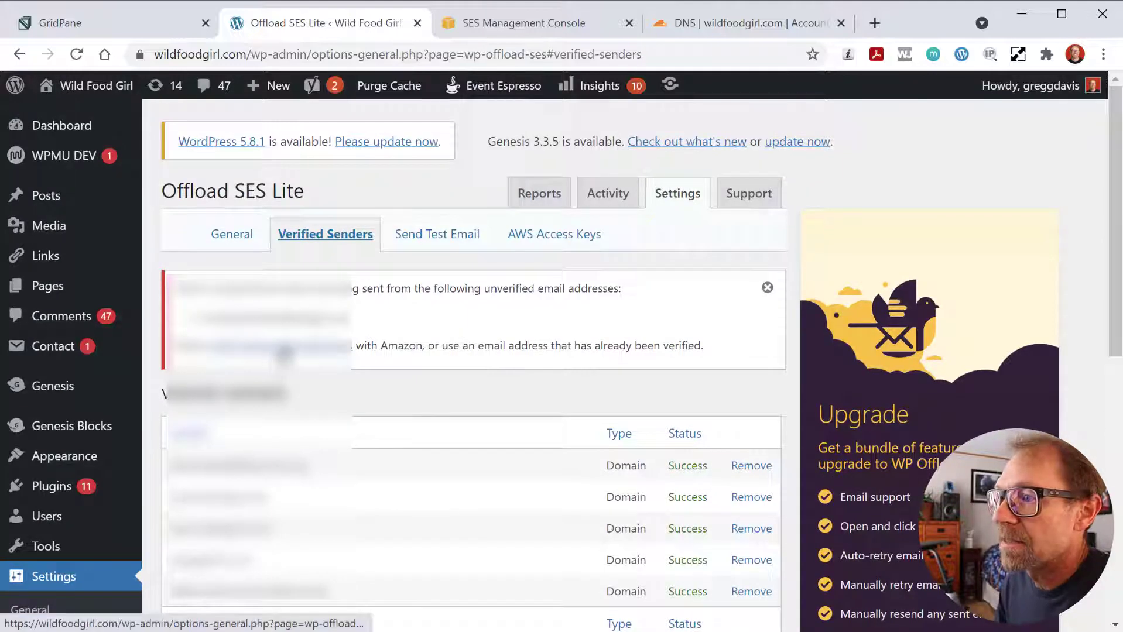
left_click(767, 287)
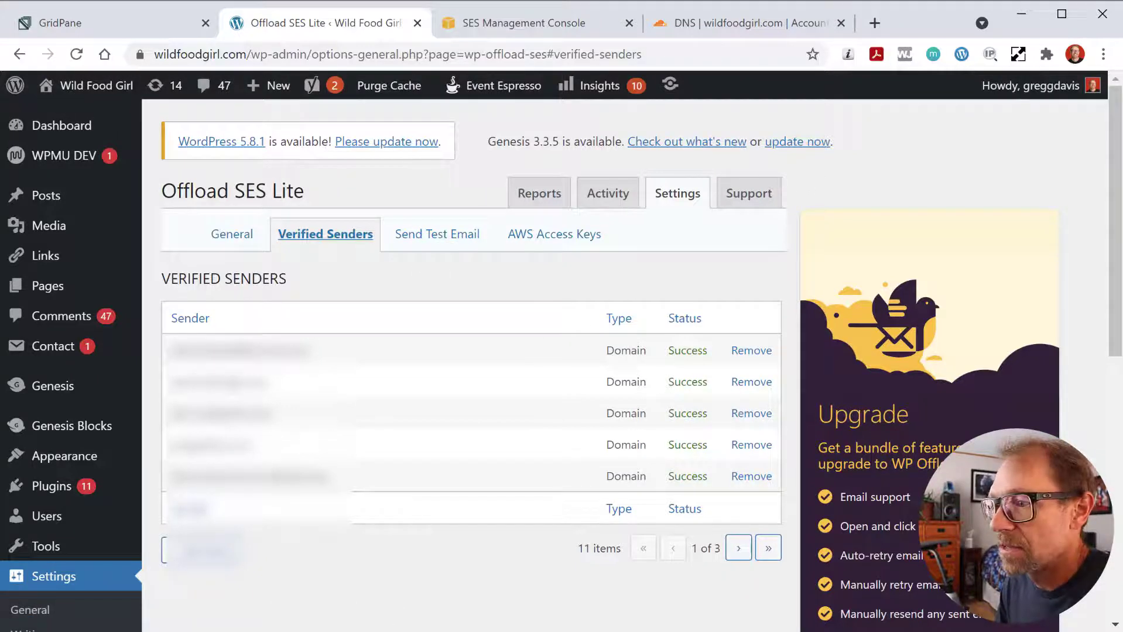
key("alt+Tab")
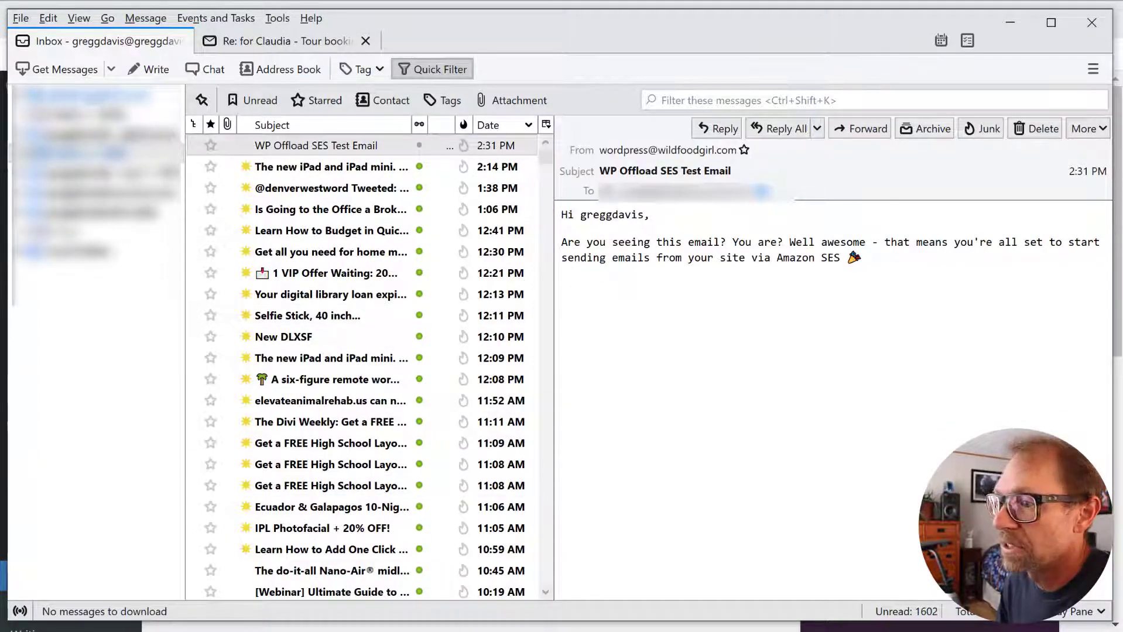
key("alt+Tab")
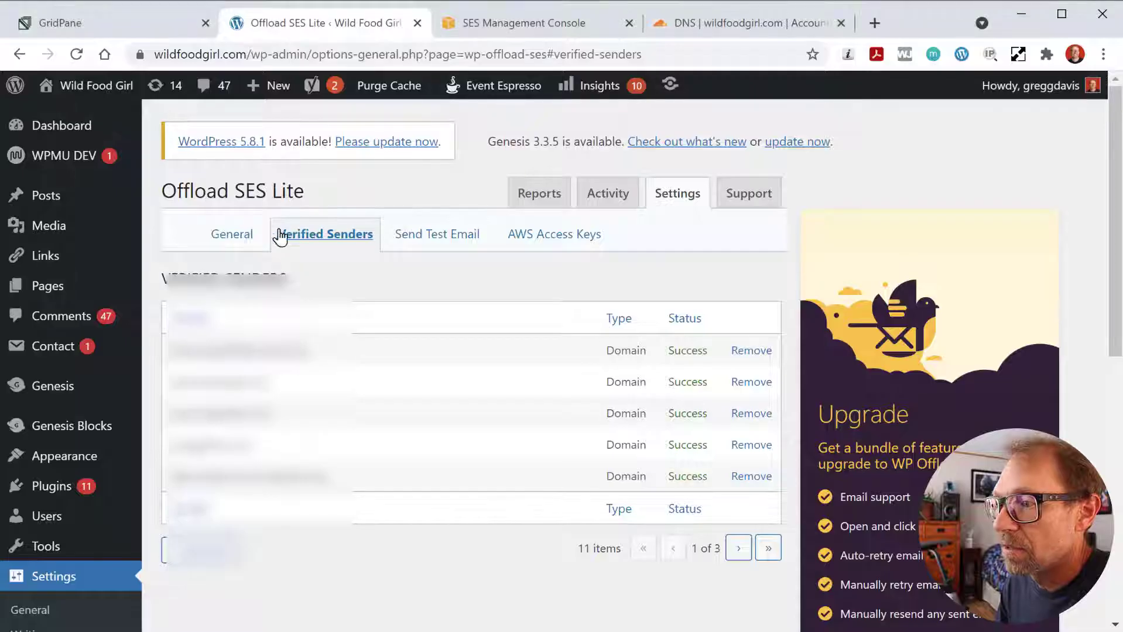
- Replace the 'wordpress' name in the WordPress Notification Email with a new wildfoodgirl.com name and save
left_click(246, 239)
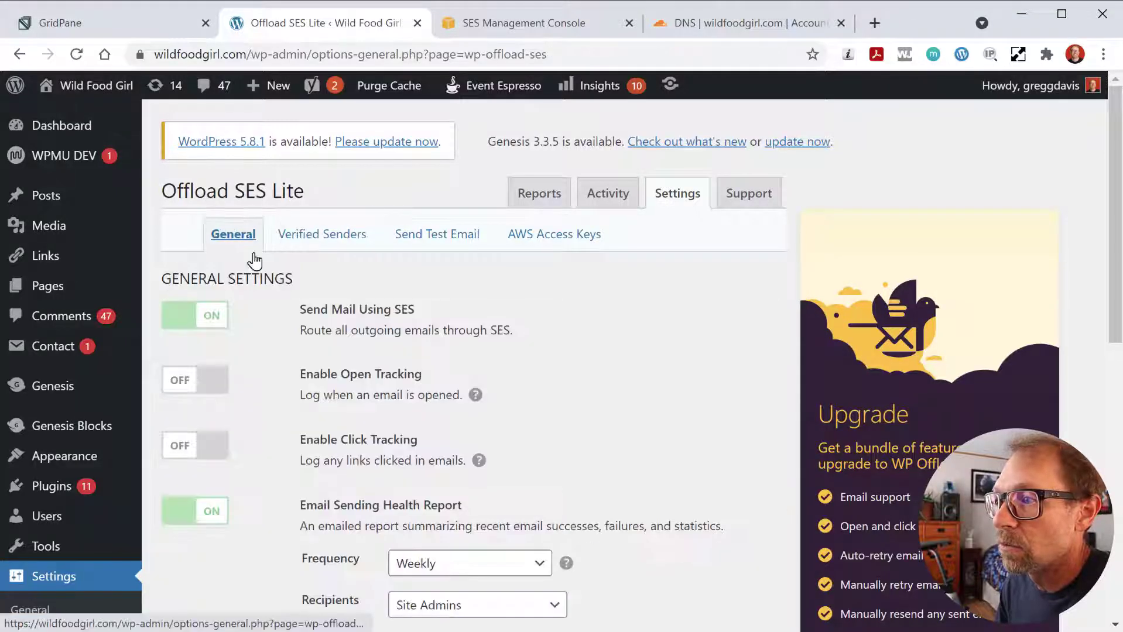
scroll(307, 322, "down", 4)
scroll(308, 324, "down", 1)
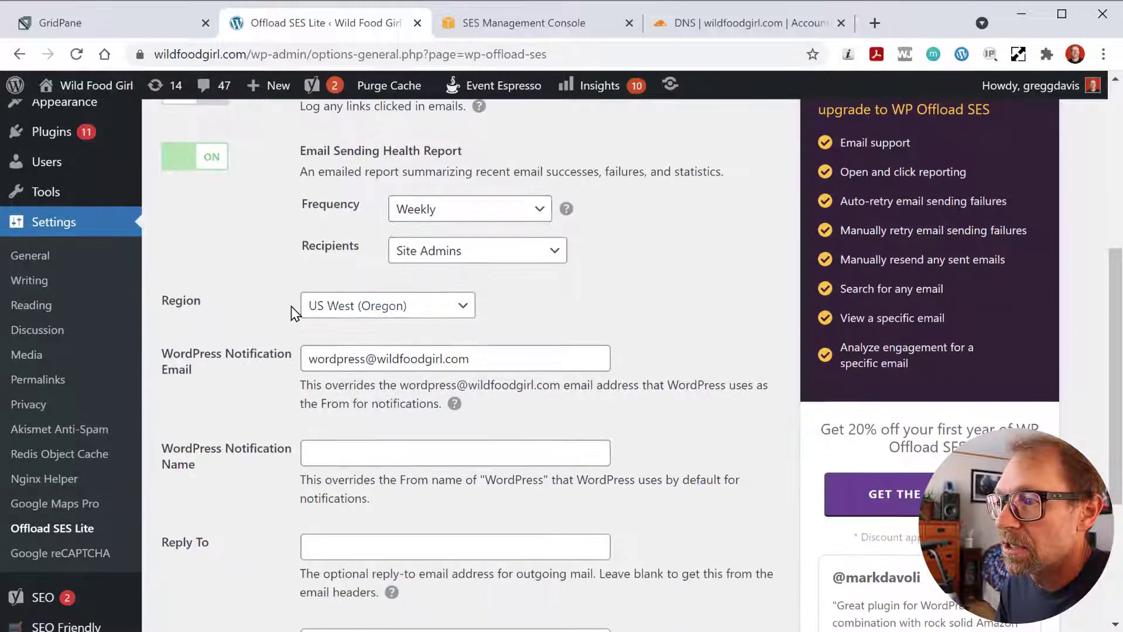
double_click(367, 361)
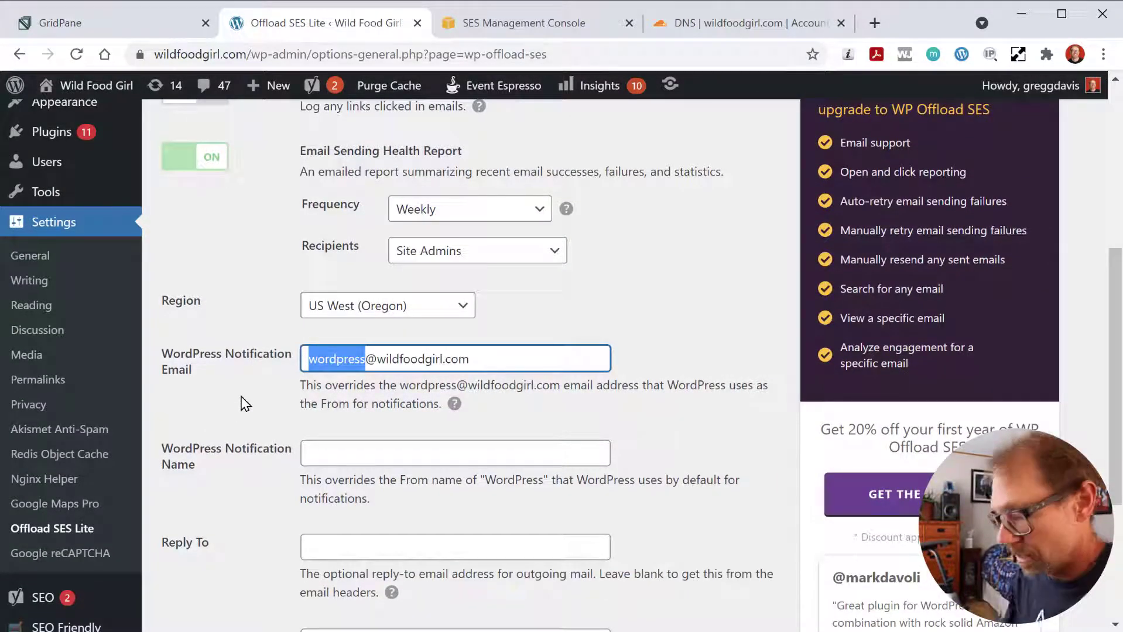
key("BackSpace")
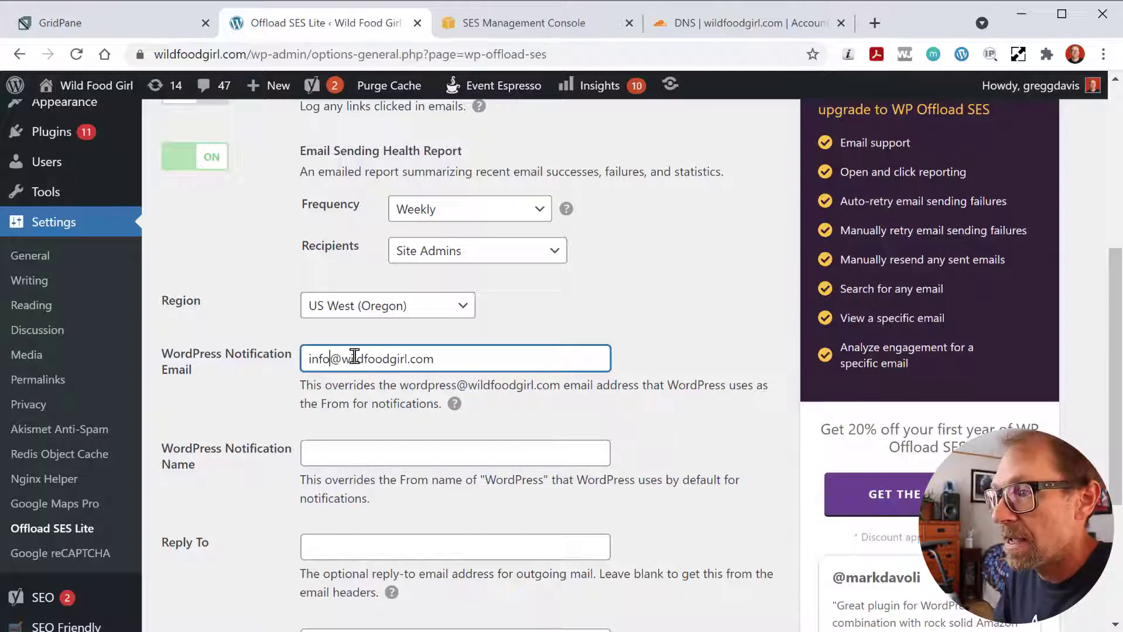
left_click_drag(329, 357, 316, 356)
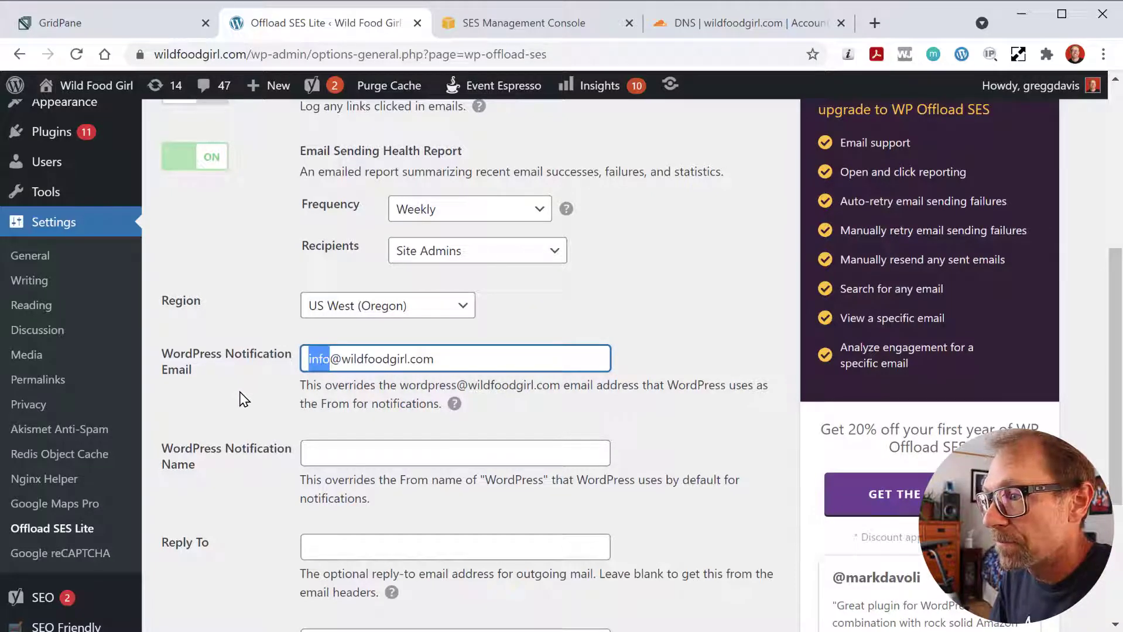
type("*****")
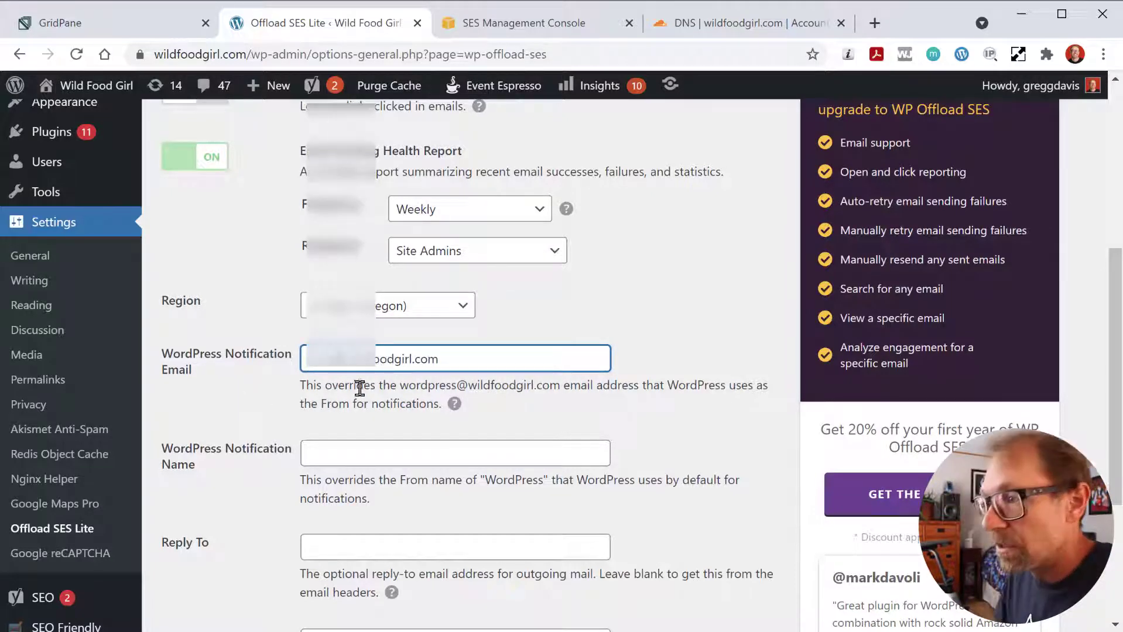
scroll(326, 417, "down", 4)
left_click(216, 553)
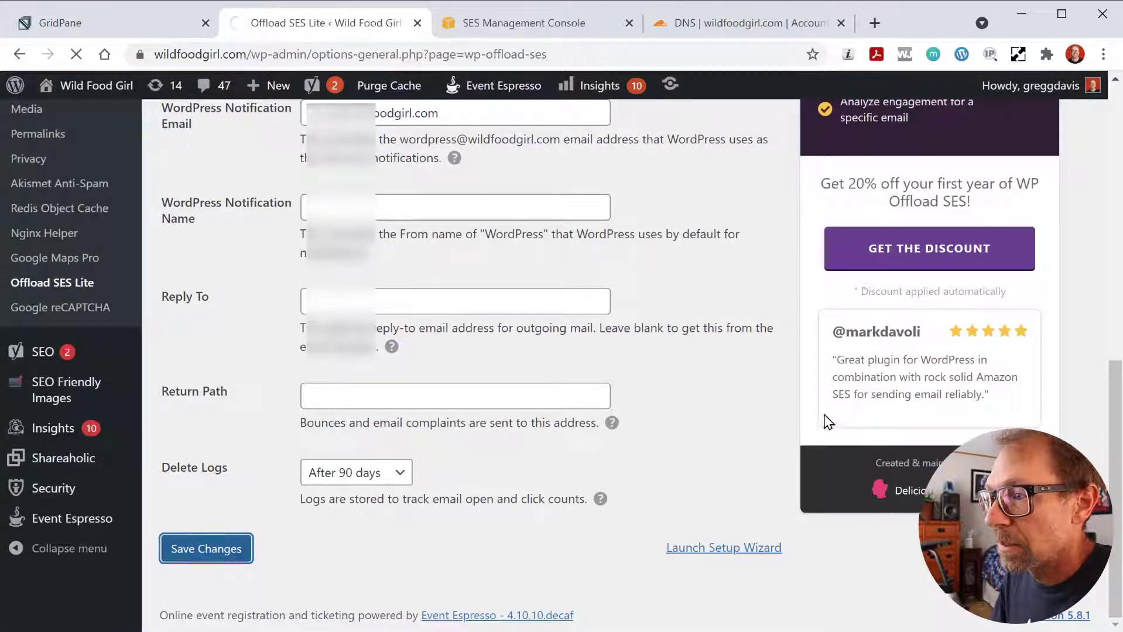